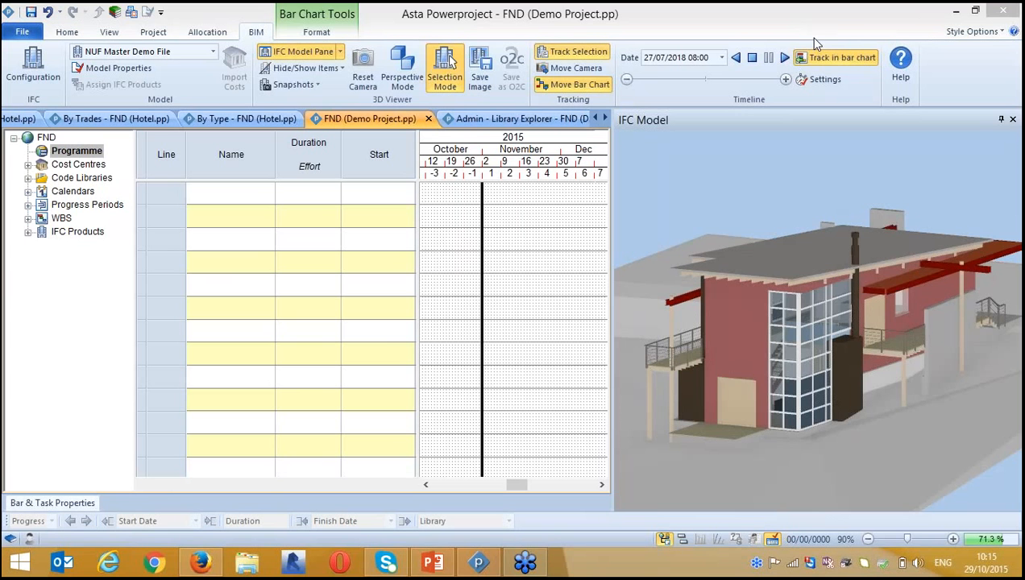
# - Hide the IFC model pane so the bar chart fills the whole window
pyautogui.click(322, 54)
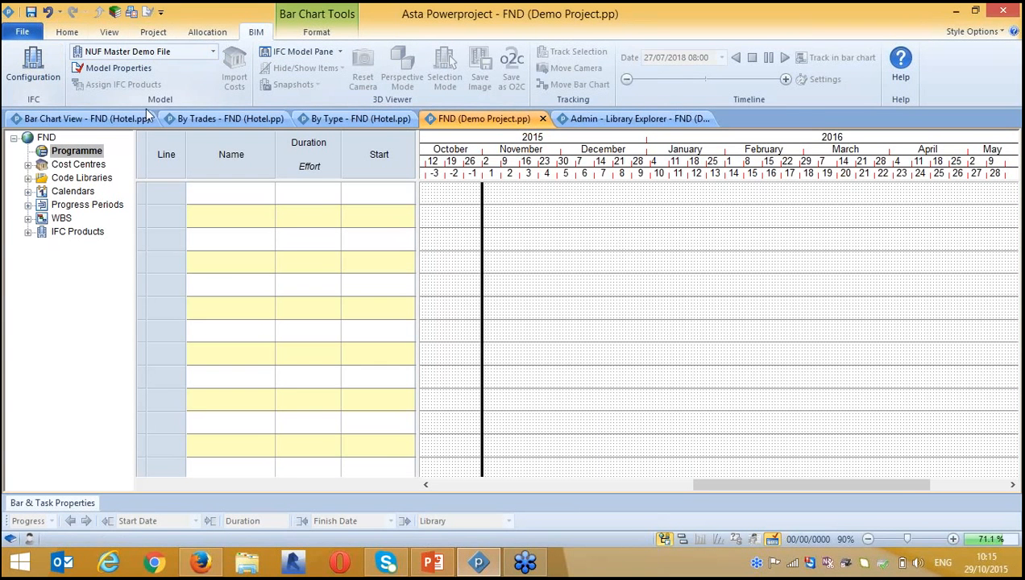
pyautogui.click(56, 32)
pyautogui.click(107, 33)
pyautogui.click(155, 35)
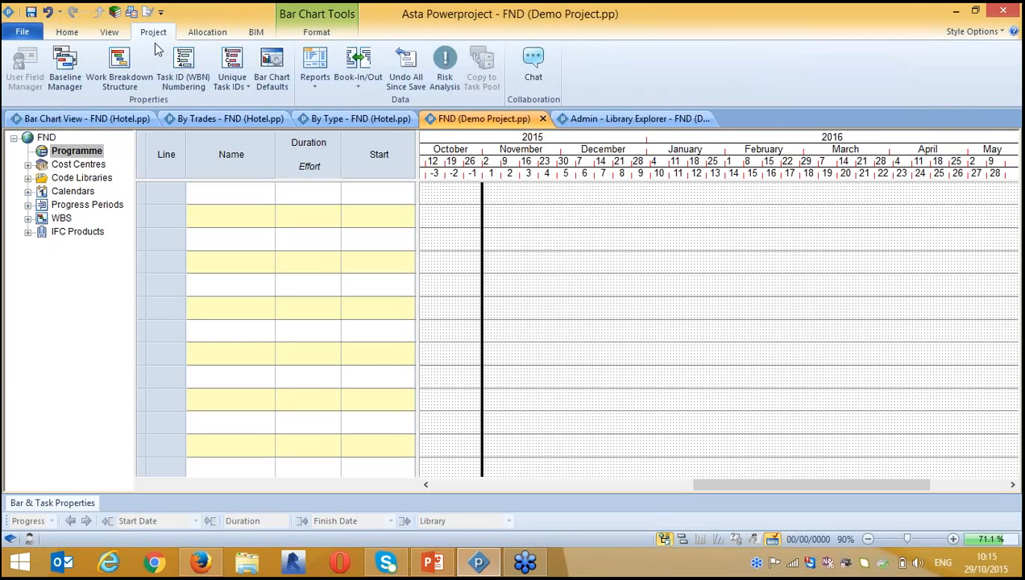
pyautogui.click(254, 33)
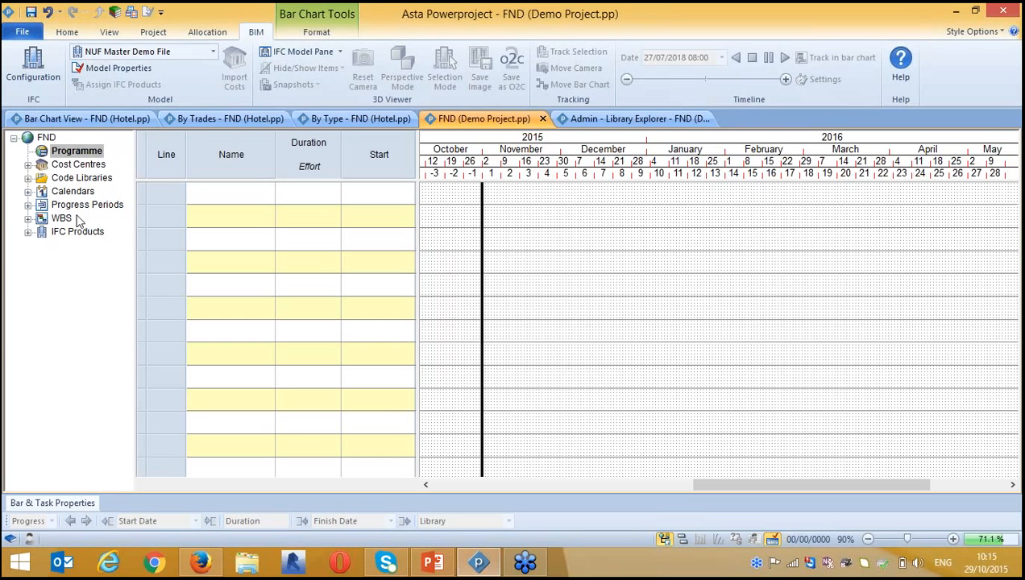
# - Expand IFC Products in the project tree and move the Start column in front of the Duration column
pyautogui.click(29, 232)
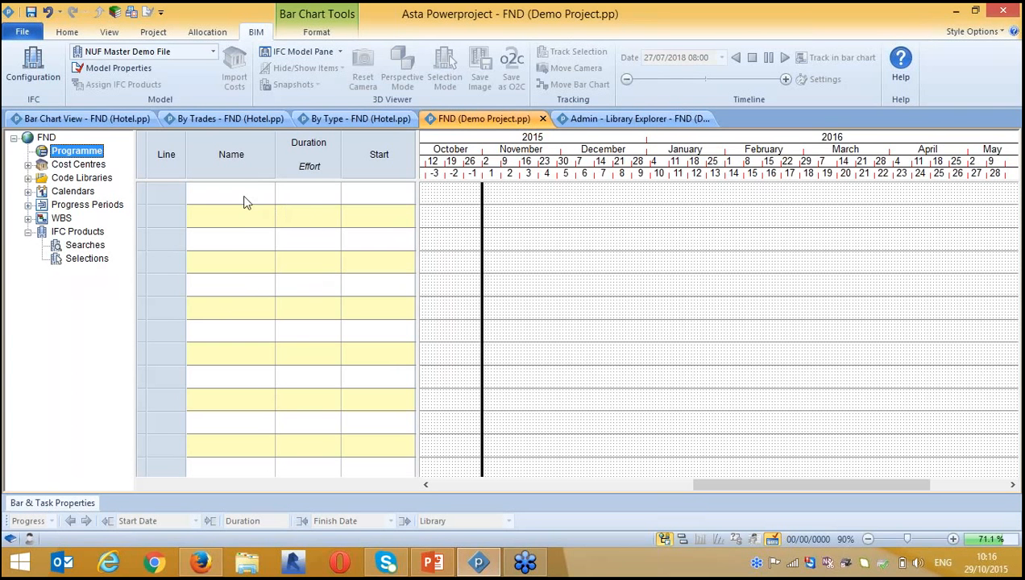
pyautogui.click(304, 154)
pyautogui.click(367, 153)
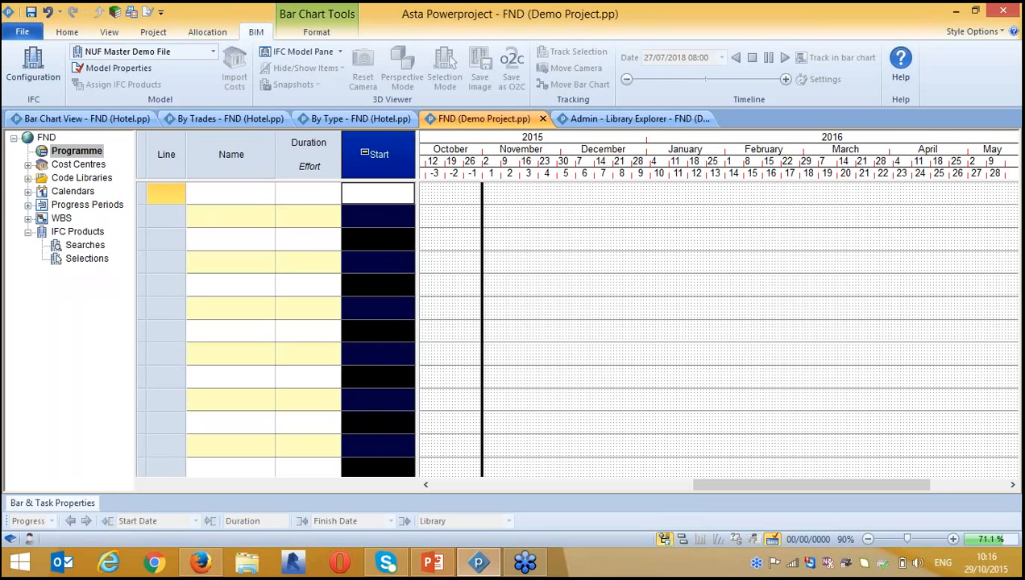
pyautogui.moveTo(378, 154); pyautogui.dragTo(298, 154)
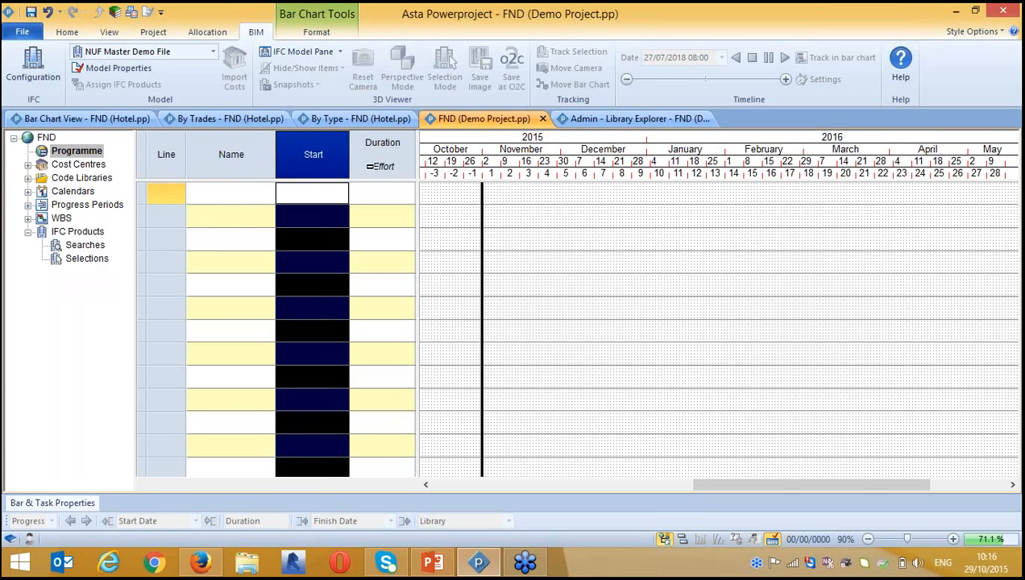
pyautogui.click(225, 218)
pyautogui.click(228, 239)
pyautogui.click(230, 264)
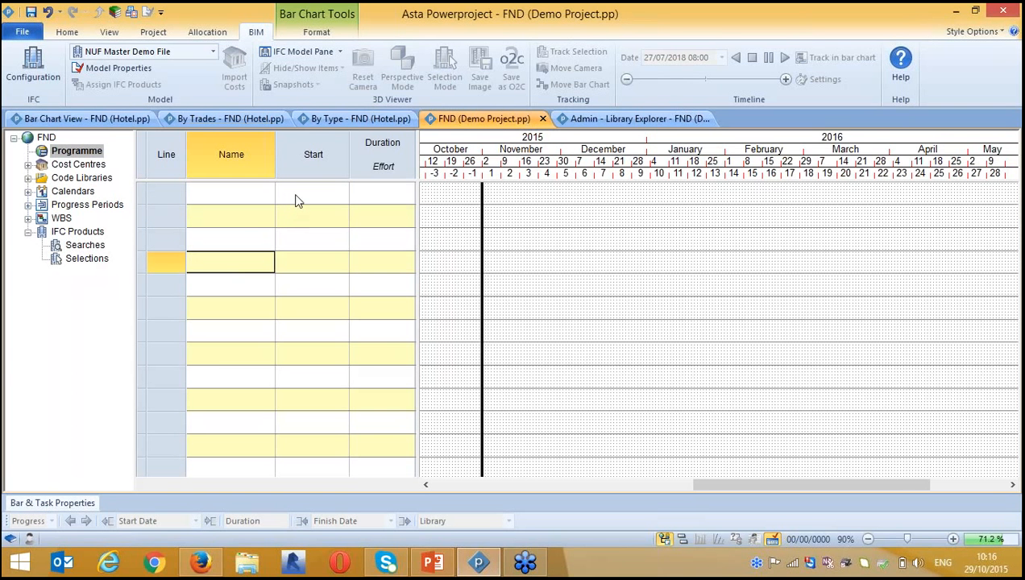
pyautogui.click(598, 302)
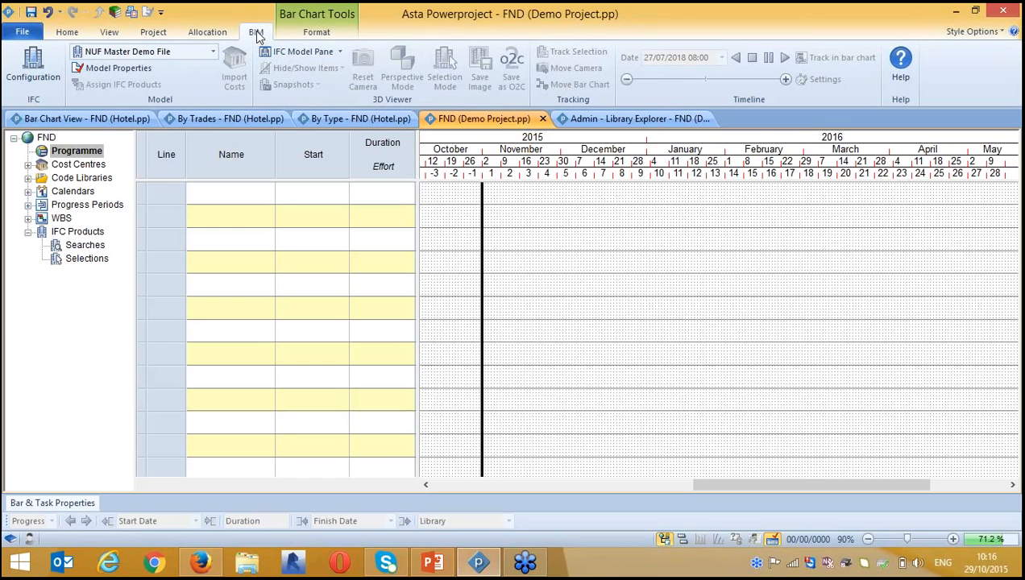
# - Open the IFC selection for the Programme project to view the available file sources, and cancel it without choosing a model
pyautogui.click(34, 66)
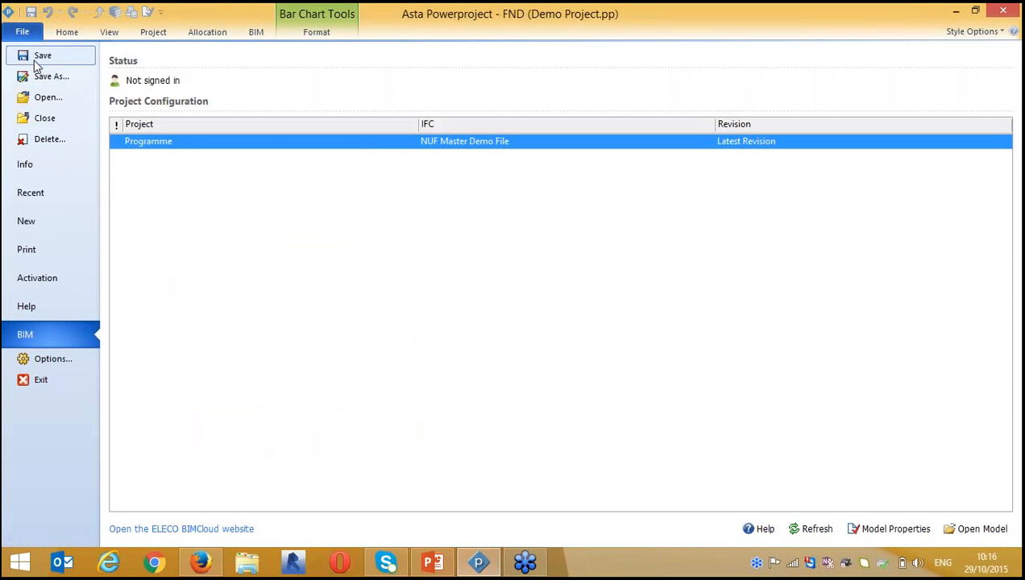
pyautogui.click(509, 143)
pyautogui.click(427, 154)
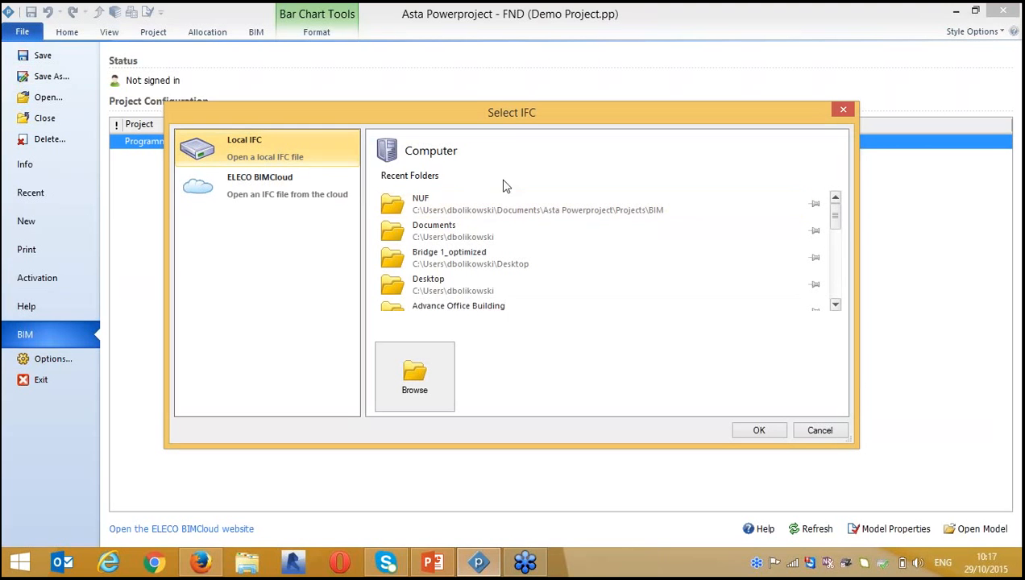
pyautogui.click(817, 431)
pyautogui.click(23, 31)
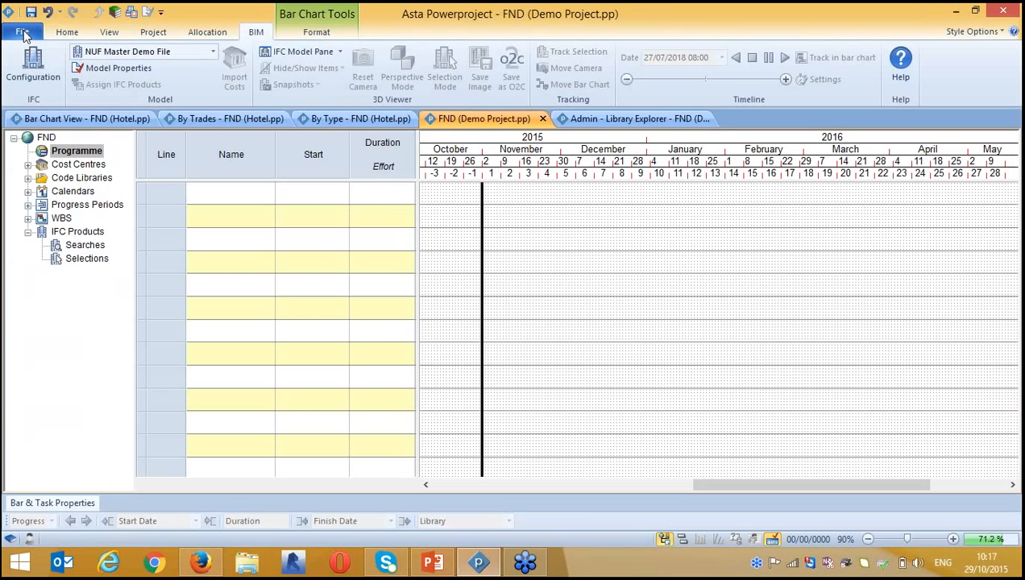
# - Show the IFC model pane and the IFC properties pane beside the bar chart
pyautogui.click(338, 52)
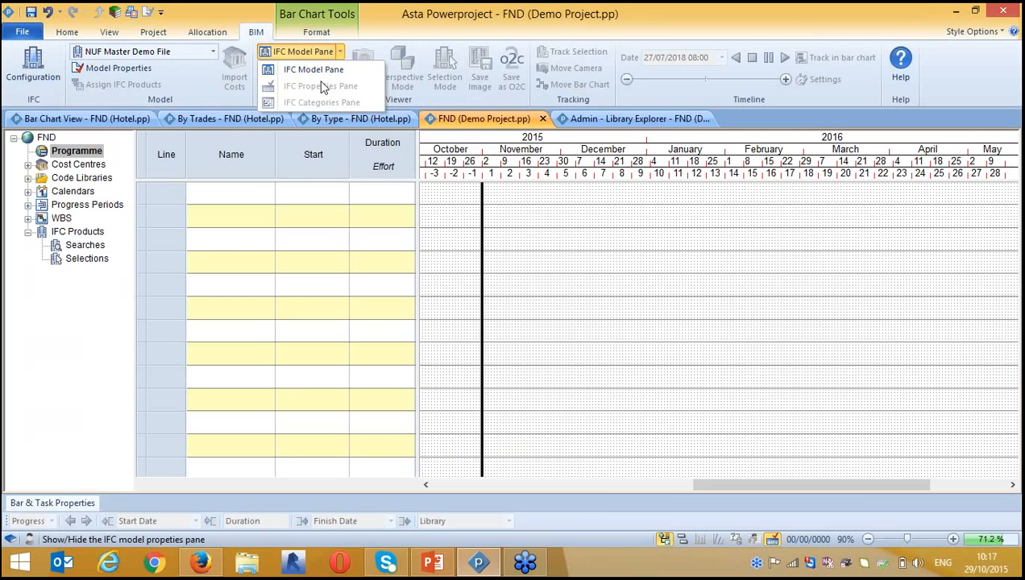
pyautogui.click(315, 69)
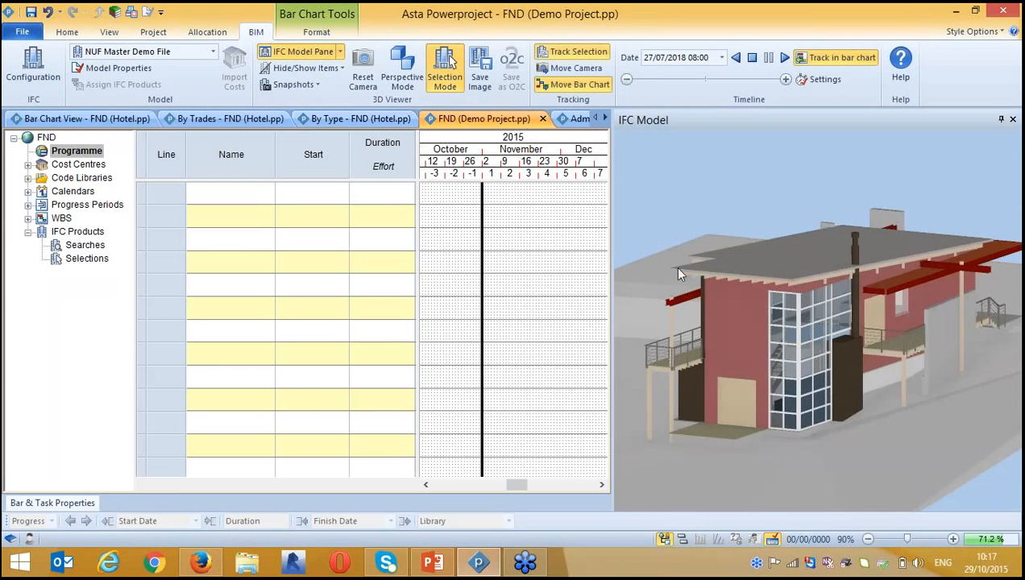
pyautogui.moveTo(832, 321); pyautogui.dragTo(811, 207)
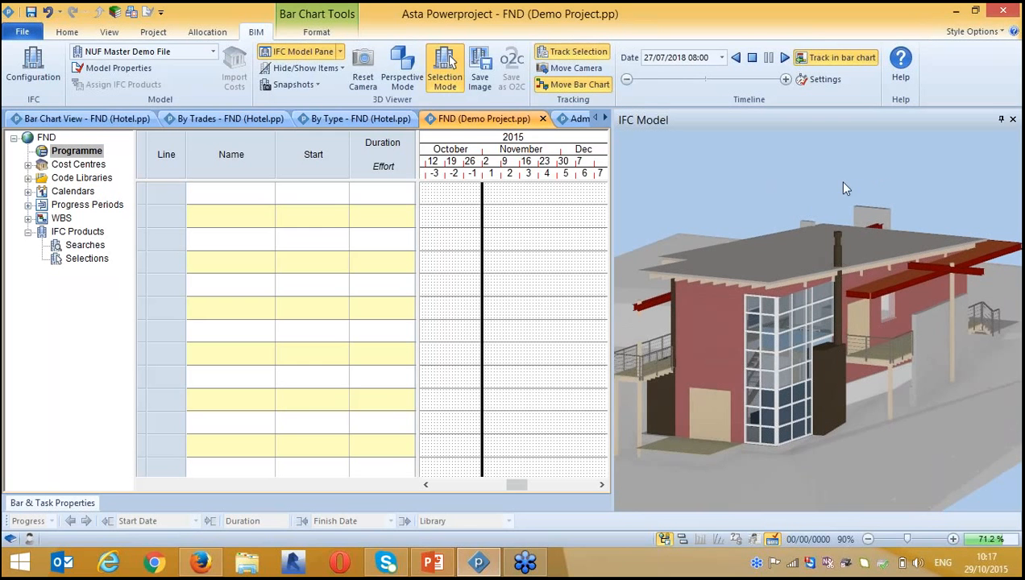
pyautogui.click(339, 52)
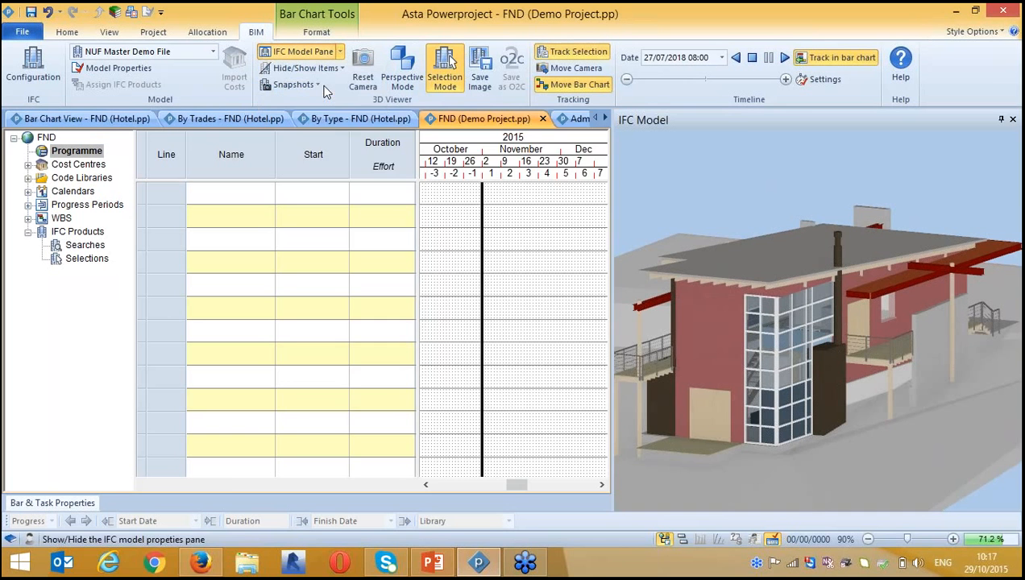
pyautogui.click(325, 87)
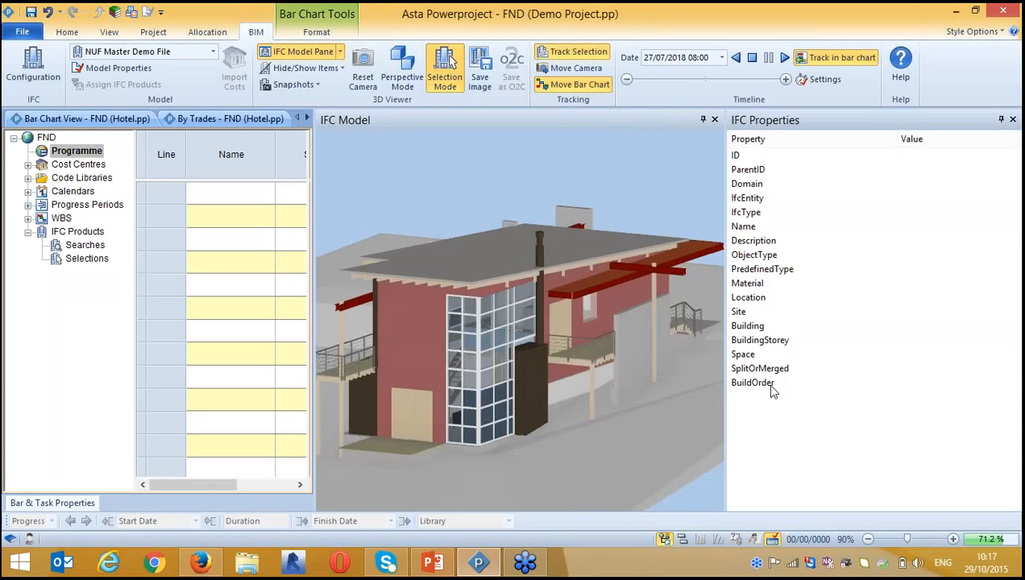
# - Select the roof and the ground-floor double door in the model to examine their IFC properties, and clear the selection
pyautogui.click(464, 257)
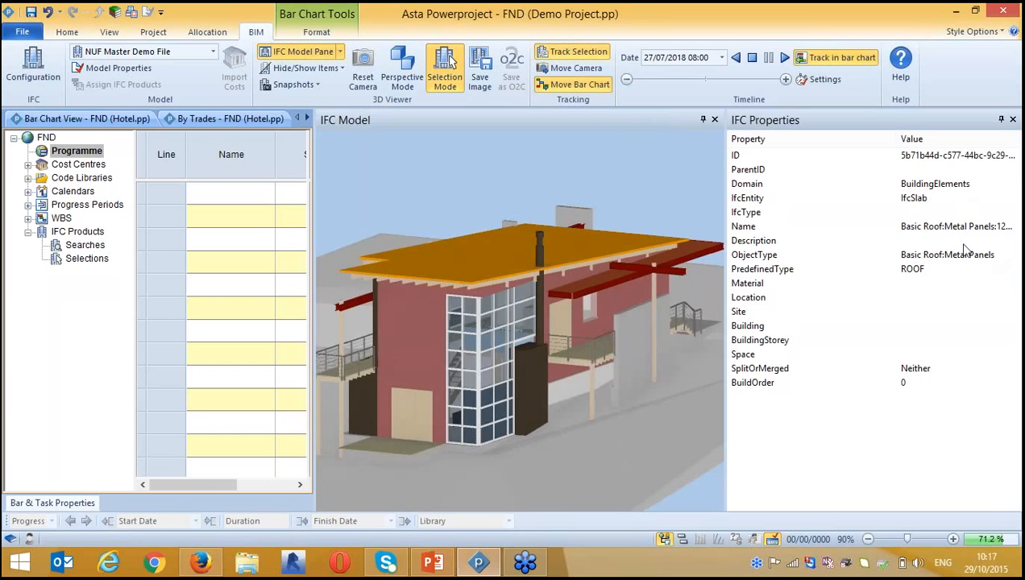
pyautogui.click(411, 402)
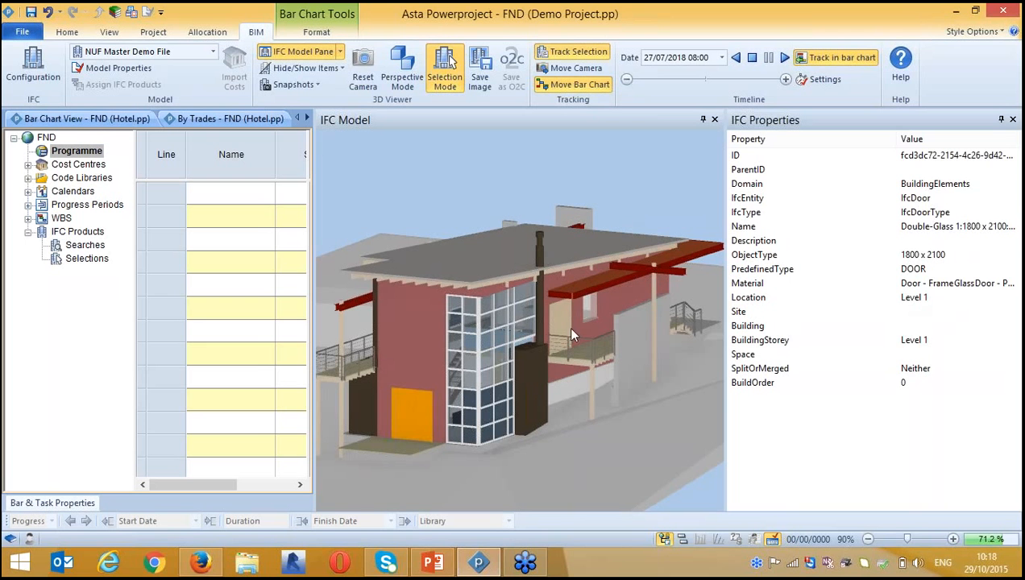
pyautogui.click(630, 176)
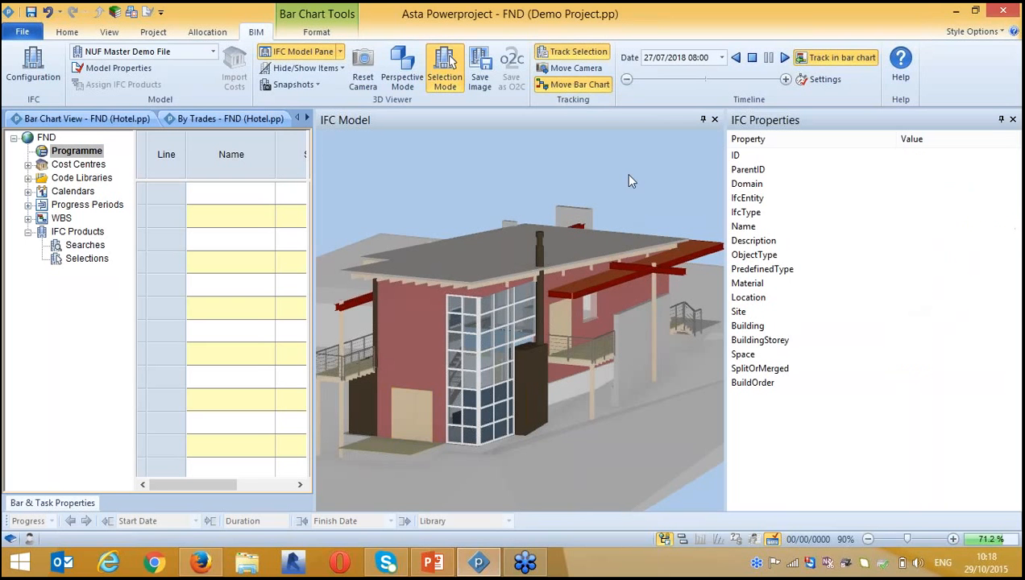
# - Show the IFC categories pane and expand Location down to the building storeys and Type down to the BuildingElements entities
pyautogui.click(340, 51)
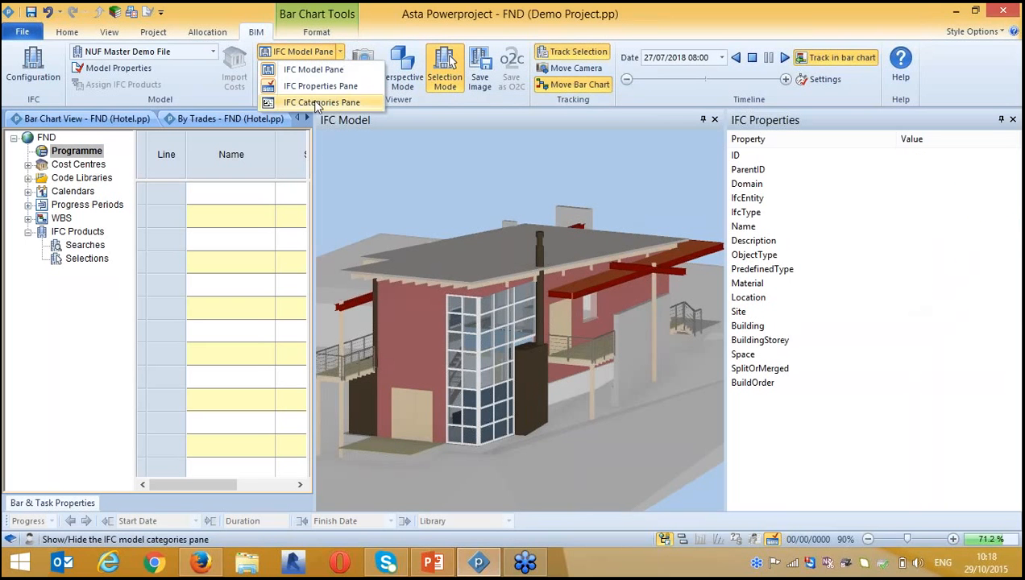
pyautogui.click(320, 101)
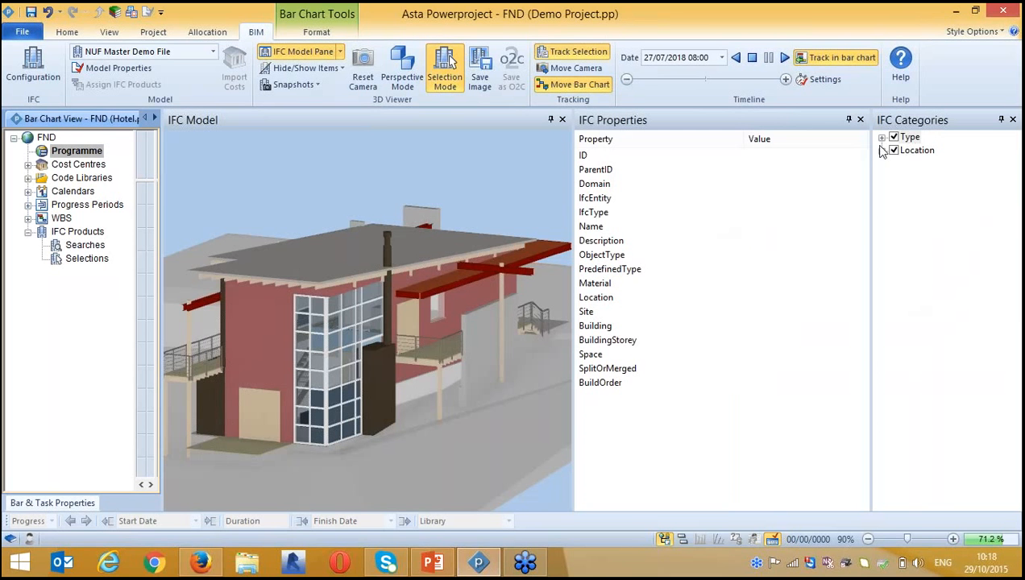
pyautogui.click(882, 151)
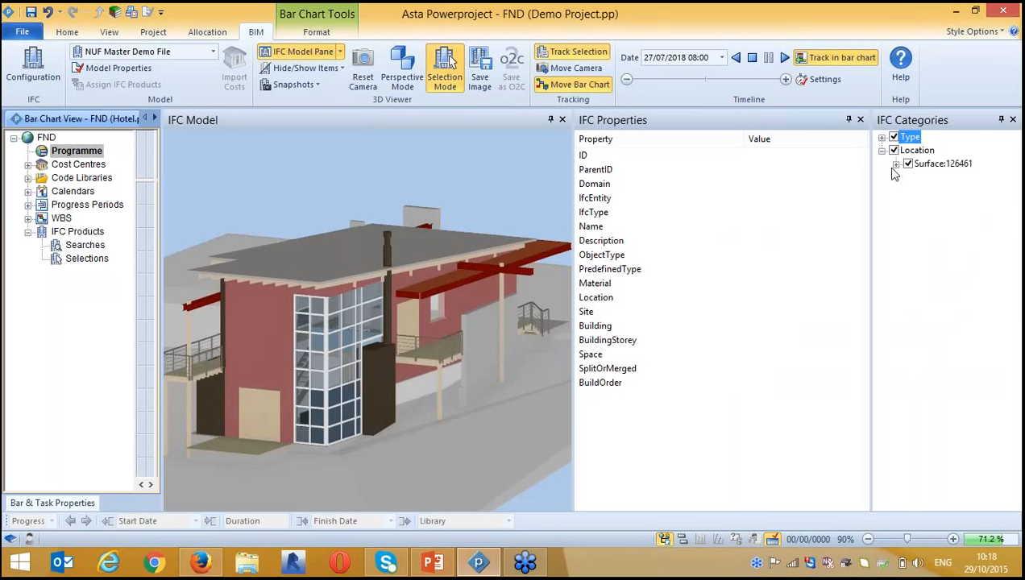
pyautogui.click(895, 164)
pyautogui.click(909, 178)
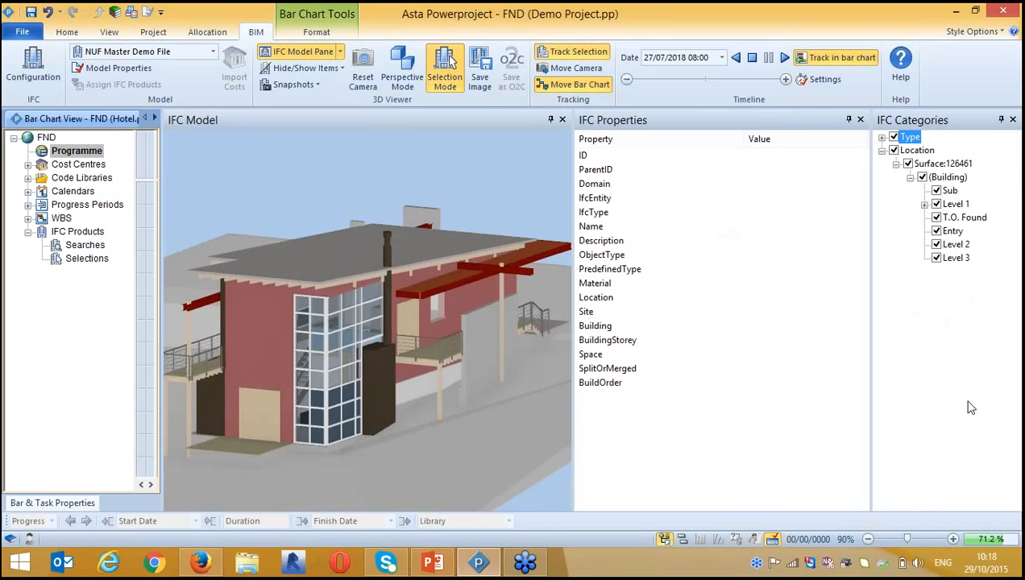
pyautogui.click(881, 138)
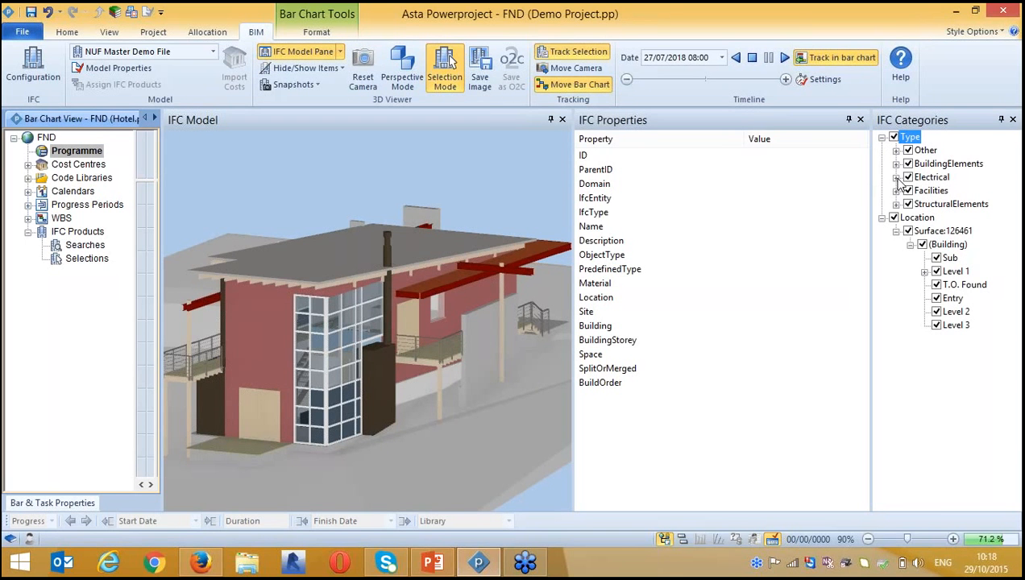
pyautogui.click(895, 164)
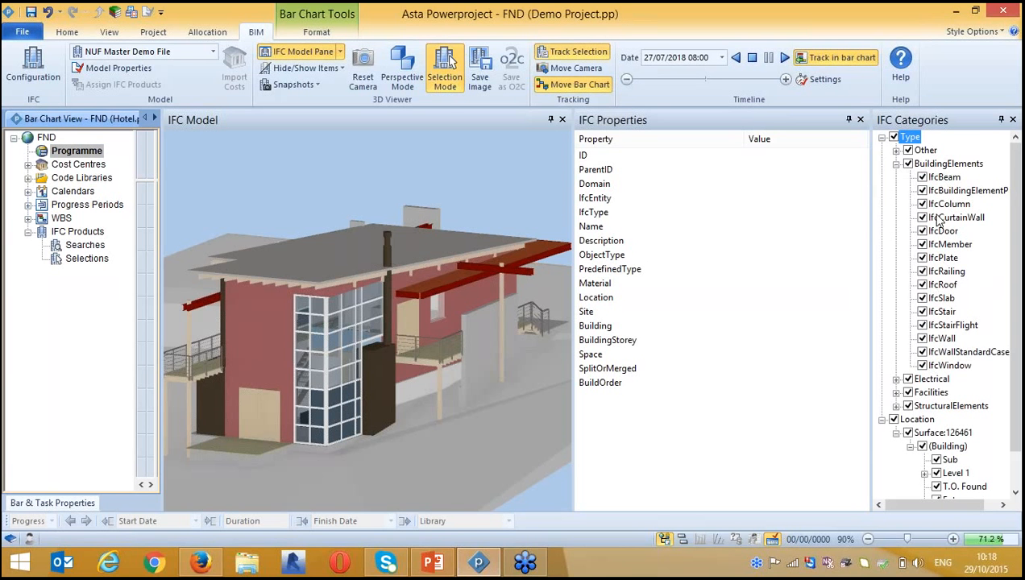
# - Switch building element categories such as IfcBeam and IfcWallStandardCase off and on to check which parts of the model they control
pyautogui.click(922, 177)
pyautogui.click(922, 177)
pyautogui.click(922, 177)
pyautogui.click(924, 178)
pyautogui.click(923, 178)
pyautogui.click(923, 178)
pyautogui.click(922, 191)
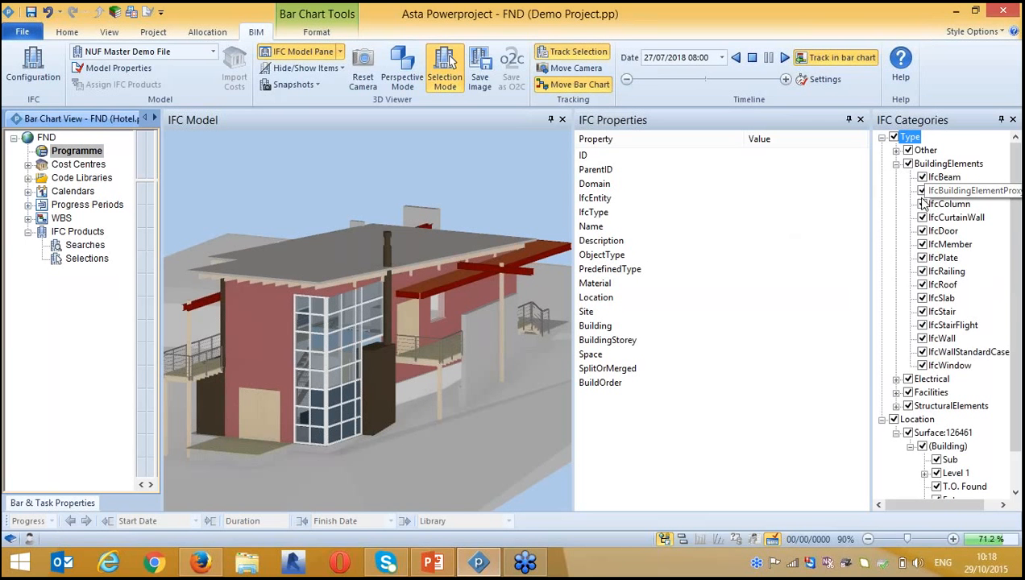
pyautogui.click(922, 352)
pyautogui.click(922, 352)
pyautogui.click(922, 352)
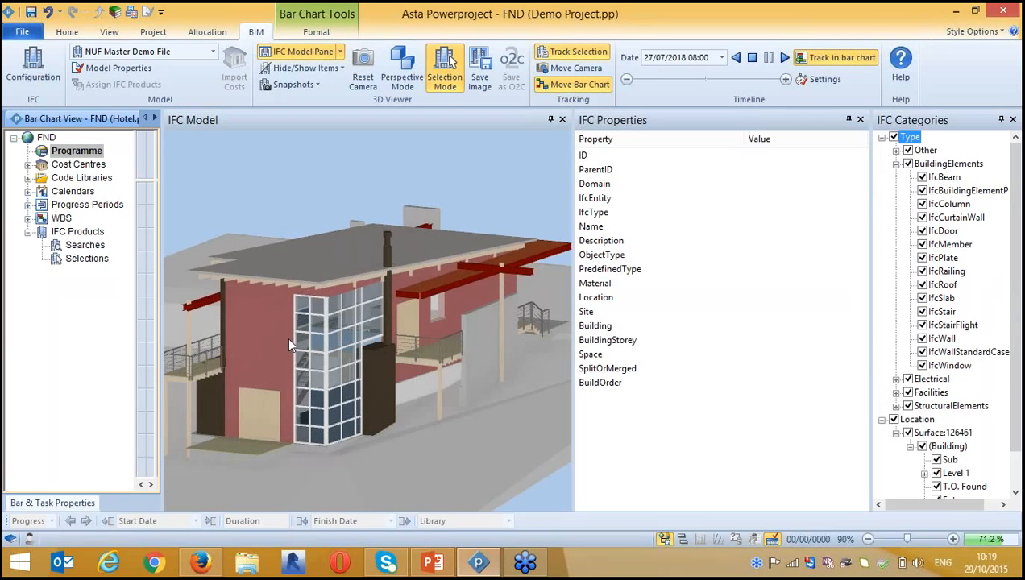
# - Isolate the IfcWindow category to inspect windows in the model, and restore the visibility of all types
pyautogui.click(893, 138)
pyautogui.click(922, 366)
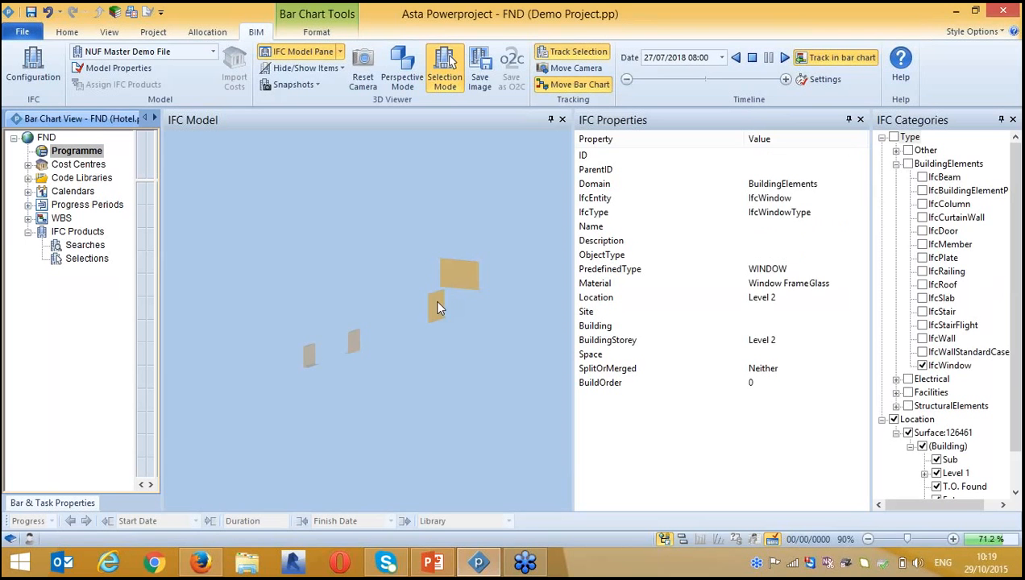
pyautogui.click(352, 340)
pyautogui.click(450, 372)
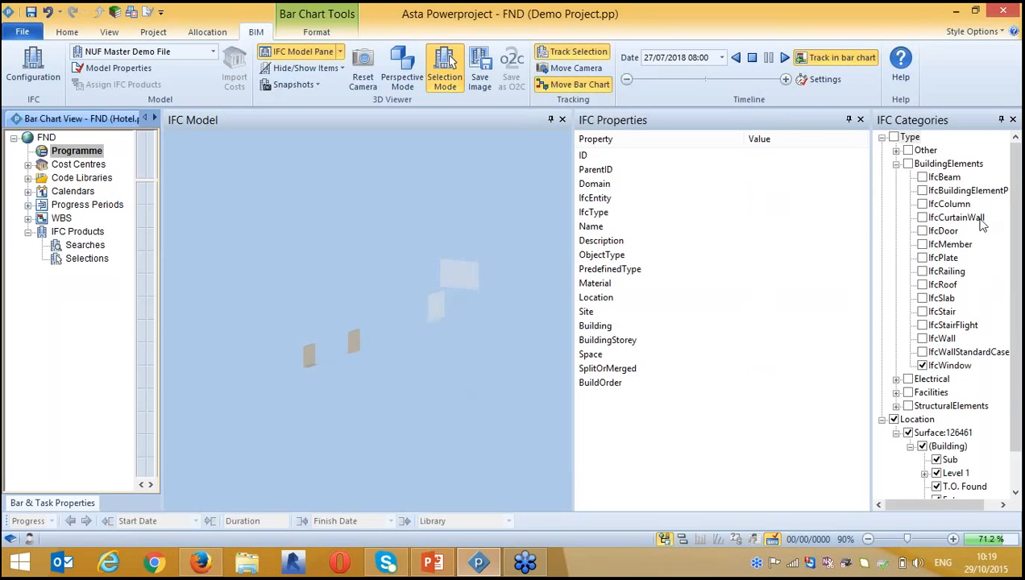
pyautogui.click(895, 138)
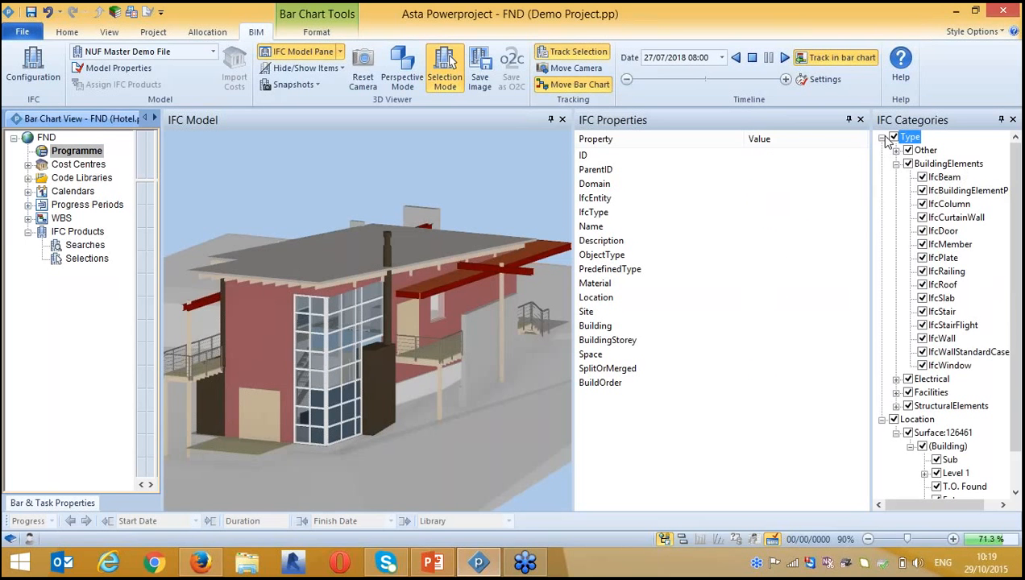
# - Collapse the Type and Location categories and hide the IFC categories and IFC properties panes
pyautogui.click(881, 137)
pyautogui.click(881, 151)
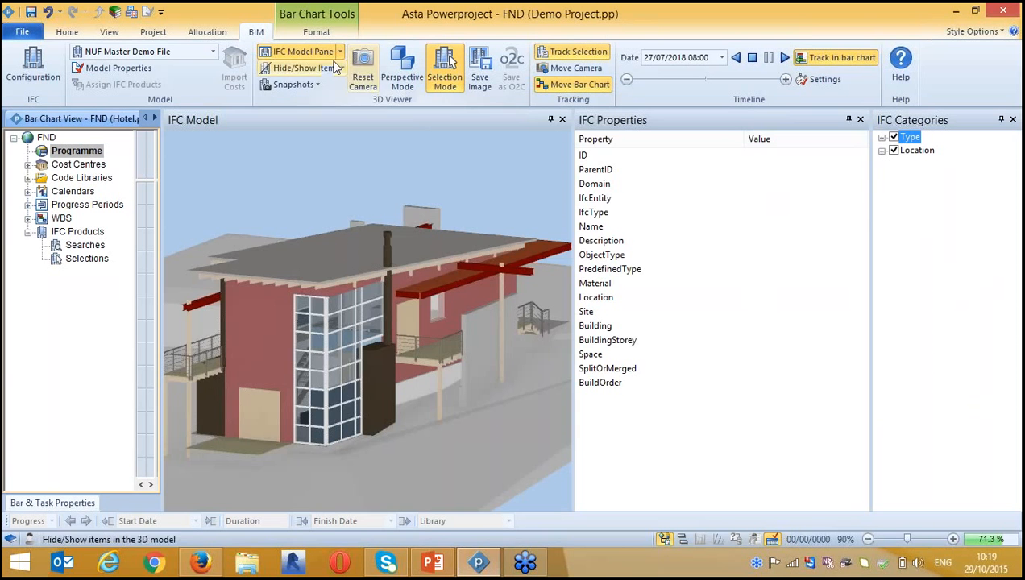
pyautogui.click(306, 51)
pyautogui.click(320, 102)
pyautogui.click(306, 51)
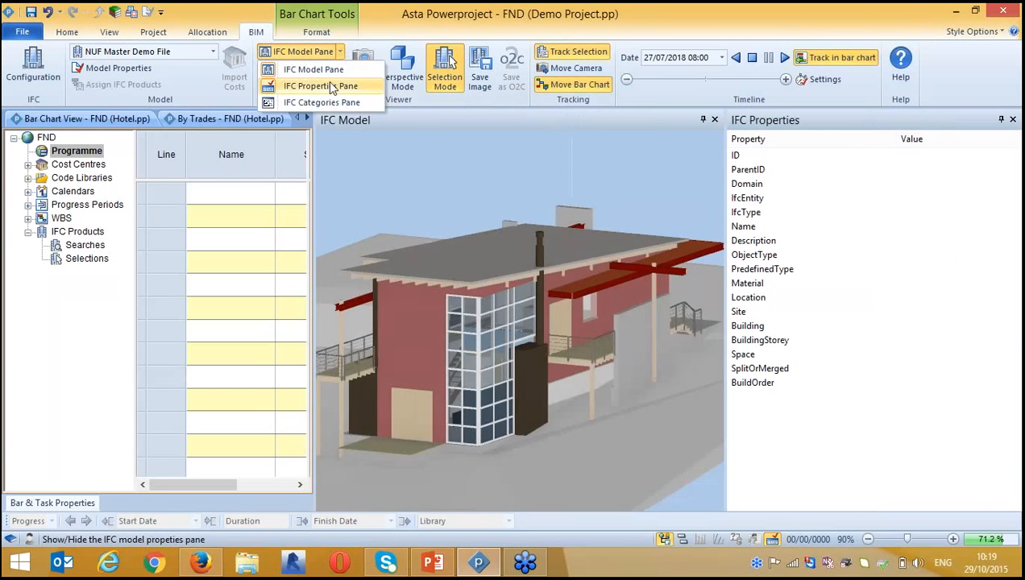
pyautogui.click(321, 86)
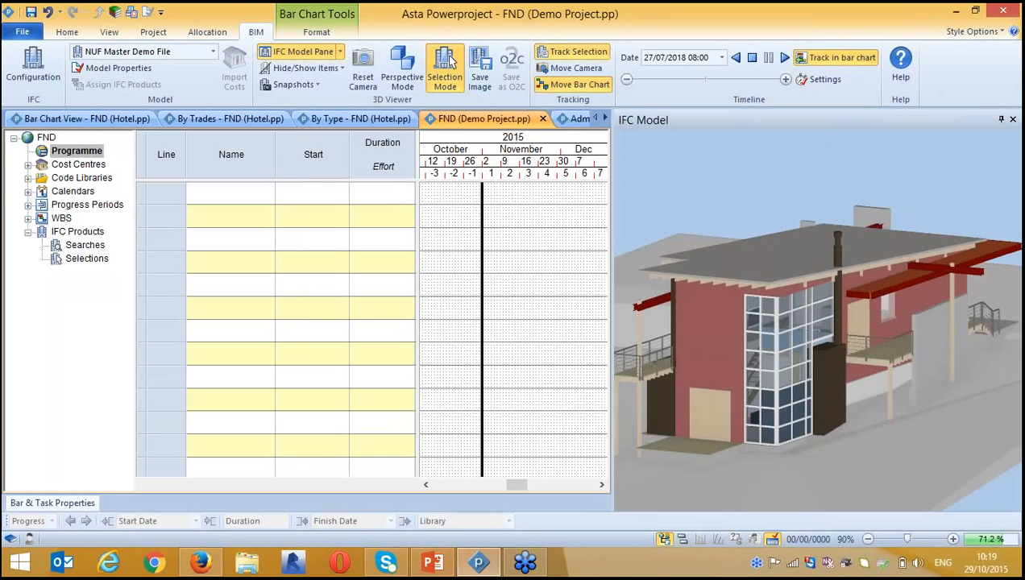
# - Create a one-week task starting 24 November 2015 on the first bar chart line from the model's metal panel roof
pyautogui.click(778, 250)
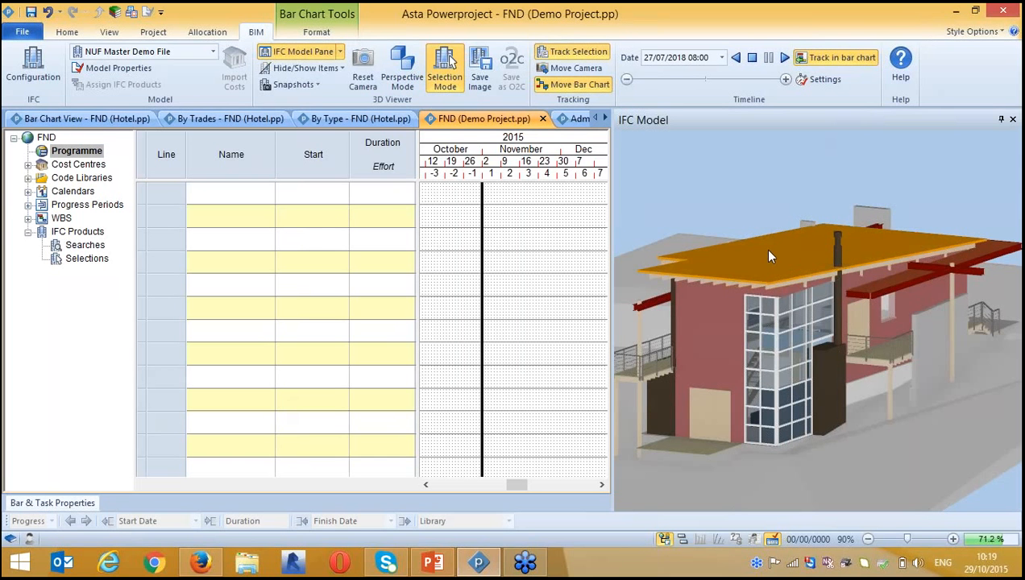
pyautogui.moveTo(651, 251); pyautogui.dragTo(546, 200)
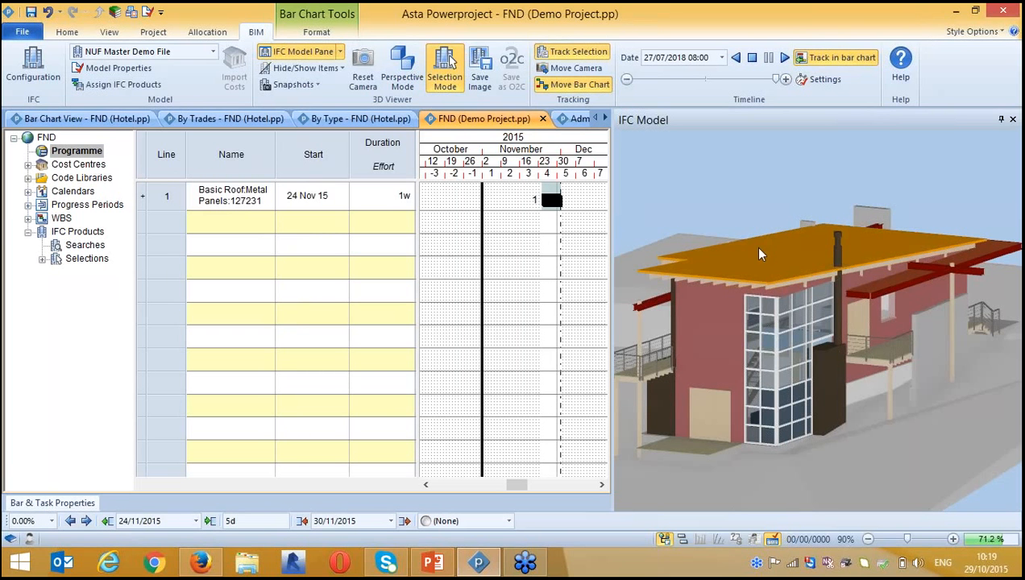
# - Set the metal panel roof task's duration to 3 weeks and rename it Roof
pyautogui.doubleClick(403, 195)
pyautogui.moveTo(404, 191); pyautogui.dragTo(387, 191)
pyautogui.write('3')
pyautogui.press('Return')
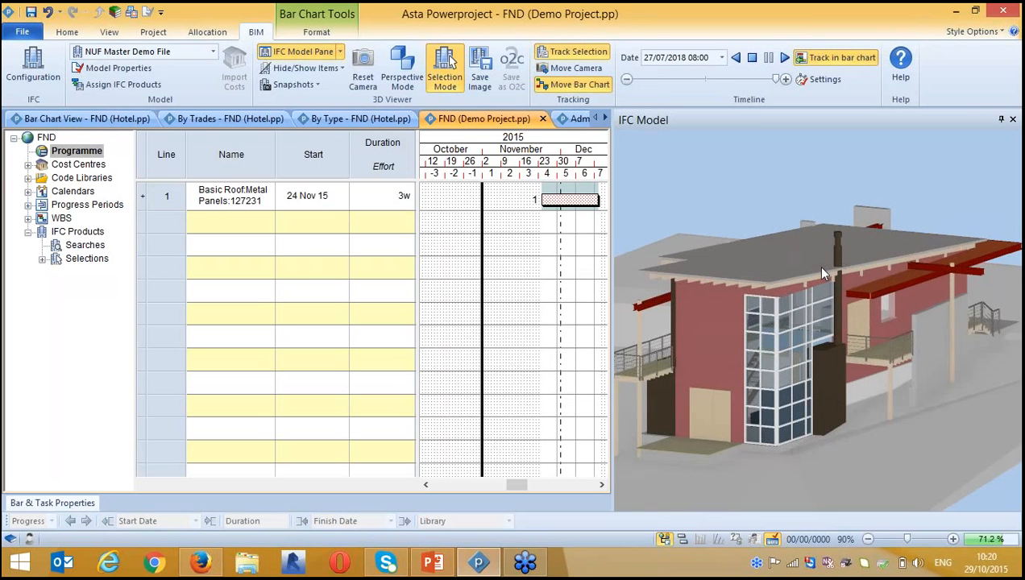
pyautogui.click(226, 185)
pyautogui.moveTo(261, 200); pyautogui.dragTo(174, 187)
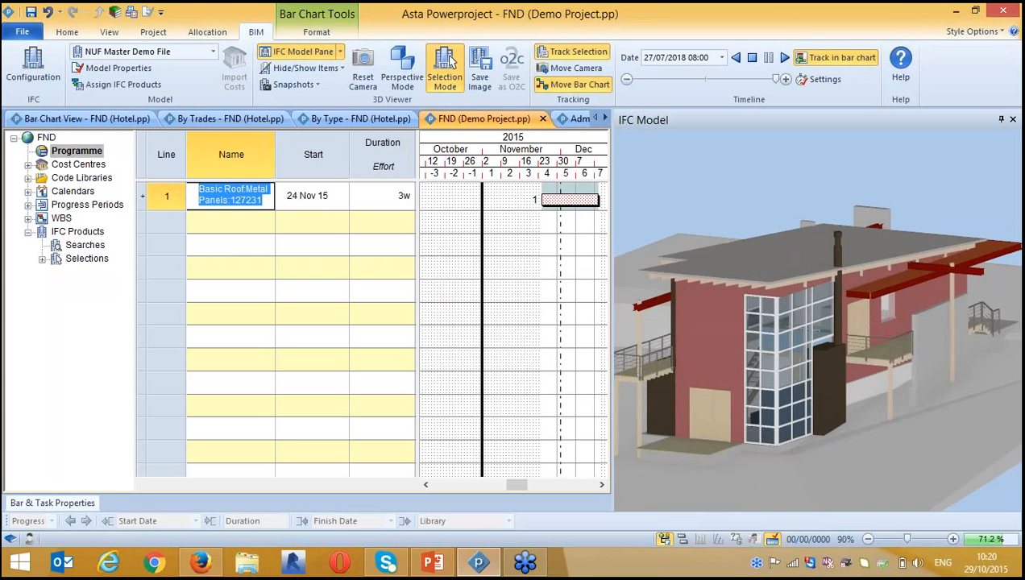
pyautogui.write('Roof')
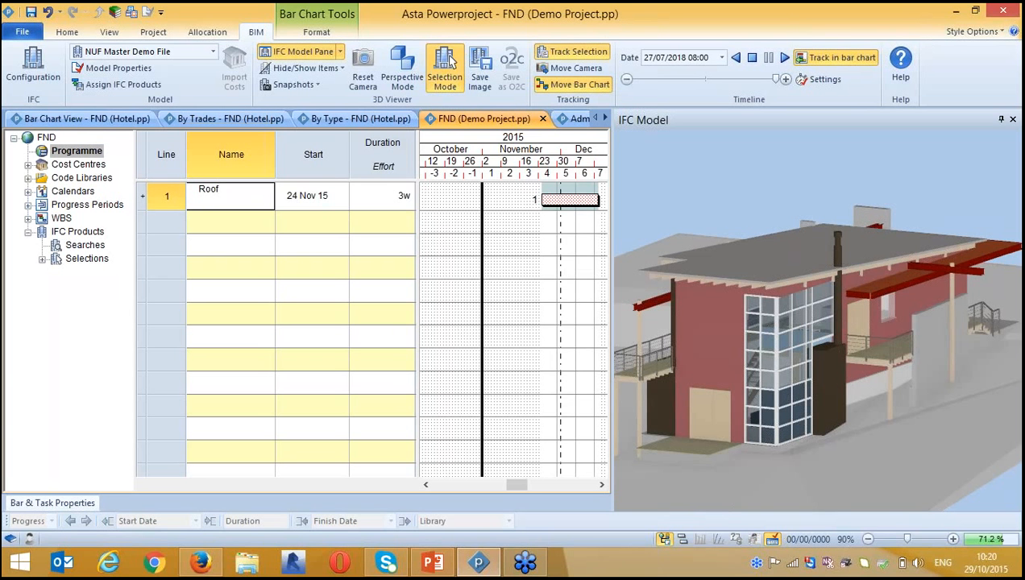
pyautogui.click(546, 284)
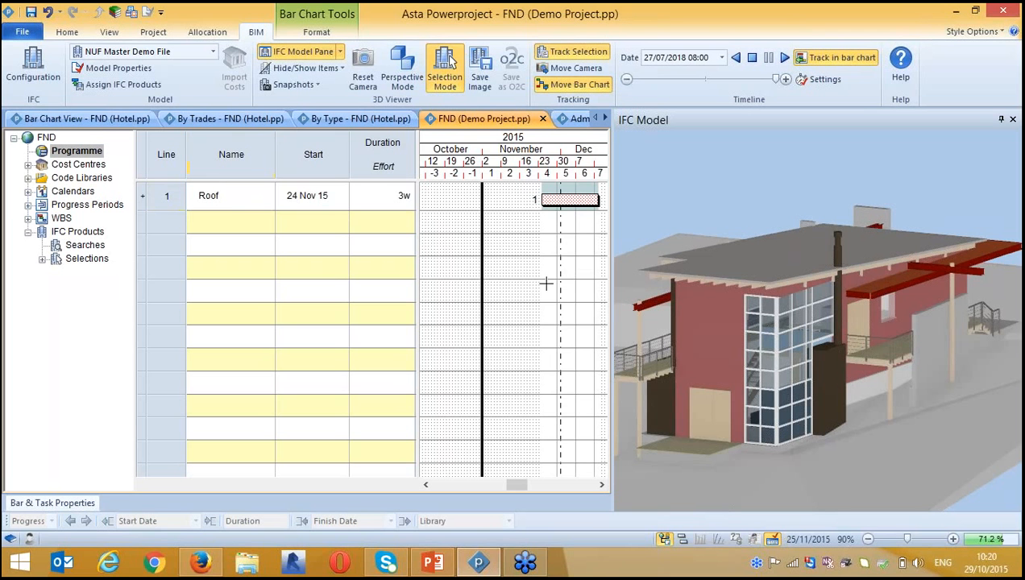
# - Create a 4-week task named Door Inst. starting 20 November 2015 on the second bar chart line from the model's large entrance door
pyautogui.moveTo(708, 411); pyautogui.dragTo(538, 227)
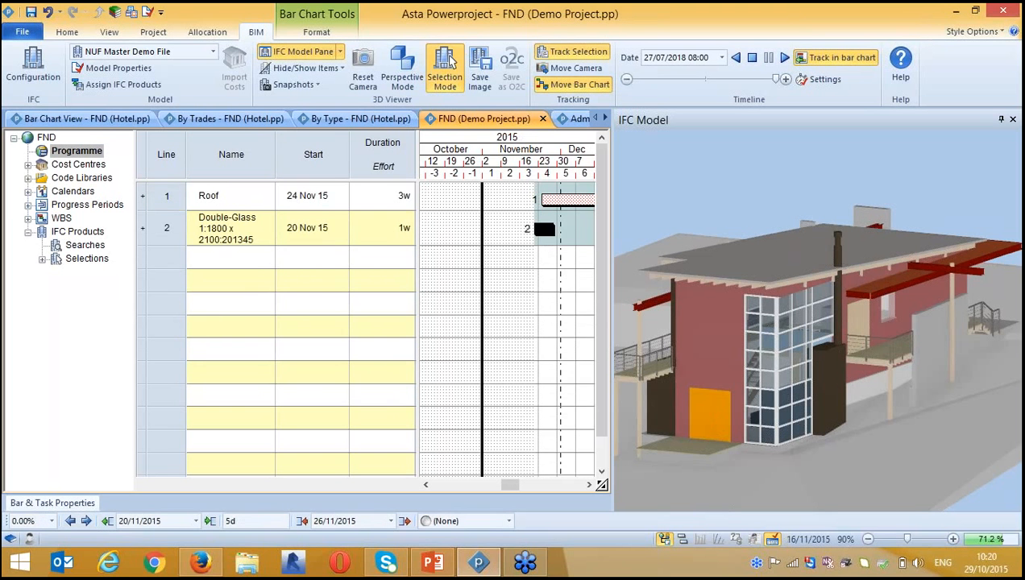
pyautogui.doubleClick(263, 237)
pyautogui.write('Door Inst.')
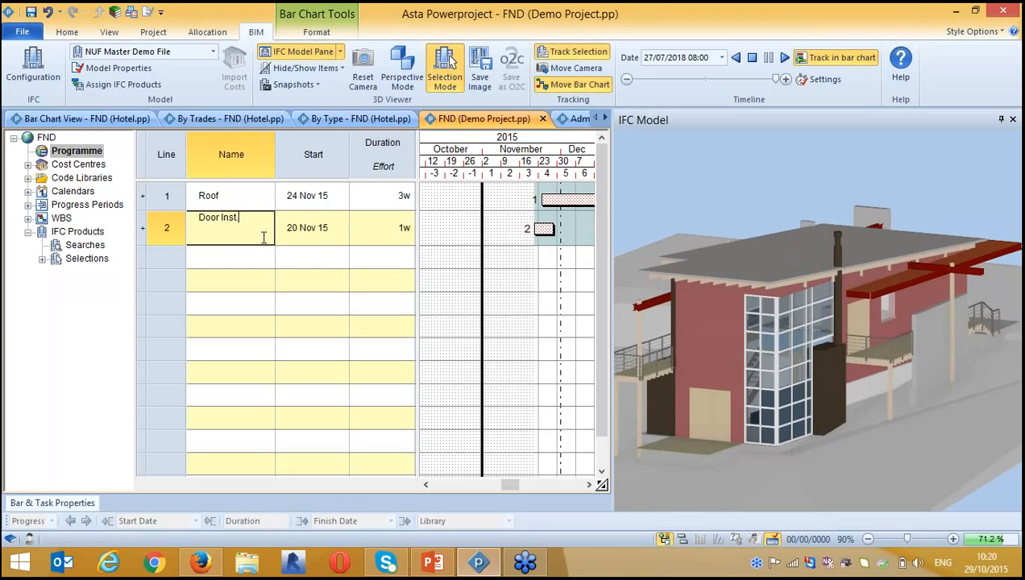
pyautogui.click(530, 291)
pyautogui.moveTo(508, 484); pyautogui.dragTo(513, 484)
pyautogui.moveTo(513, 223); pyautogui.dragTo(569, 223)
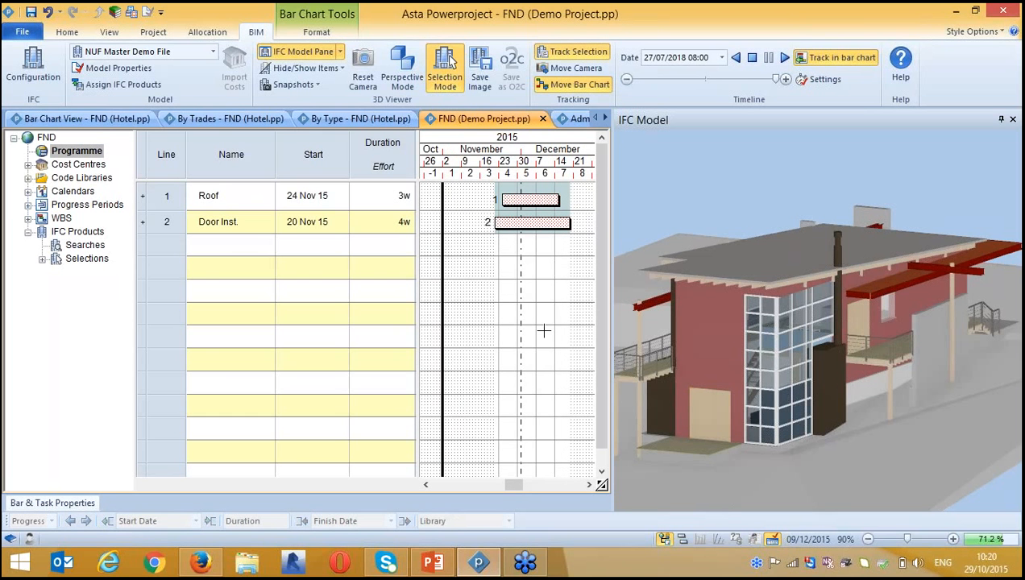
# - Check the links between programme and model by selecting the Roof task and the entrance door, and clear the selection
pyautogui.click(531, 201)
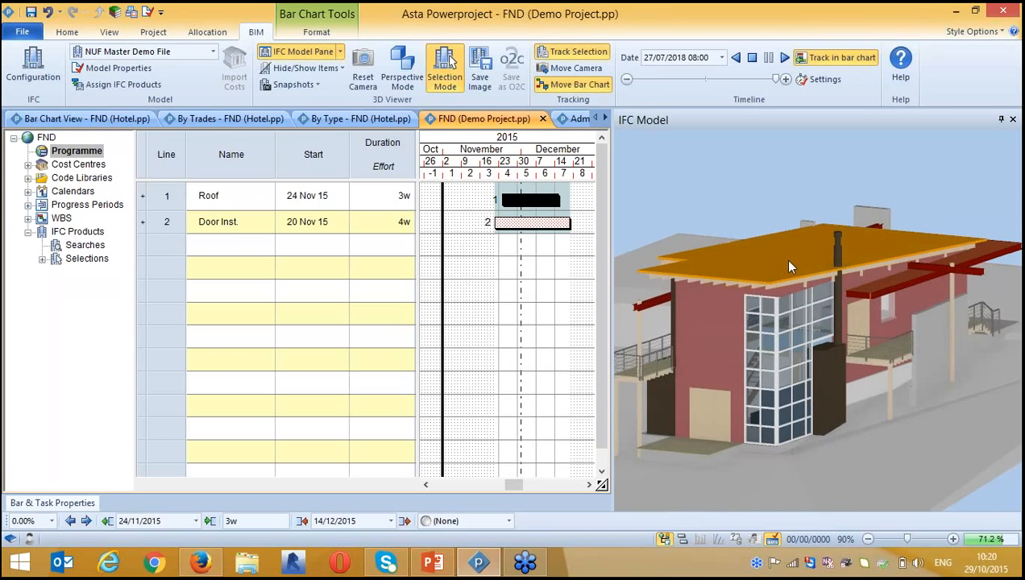
pyautogui.click(748, 167)
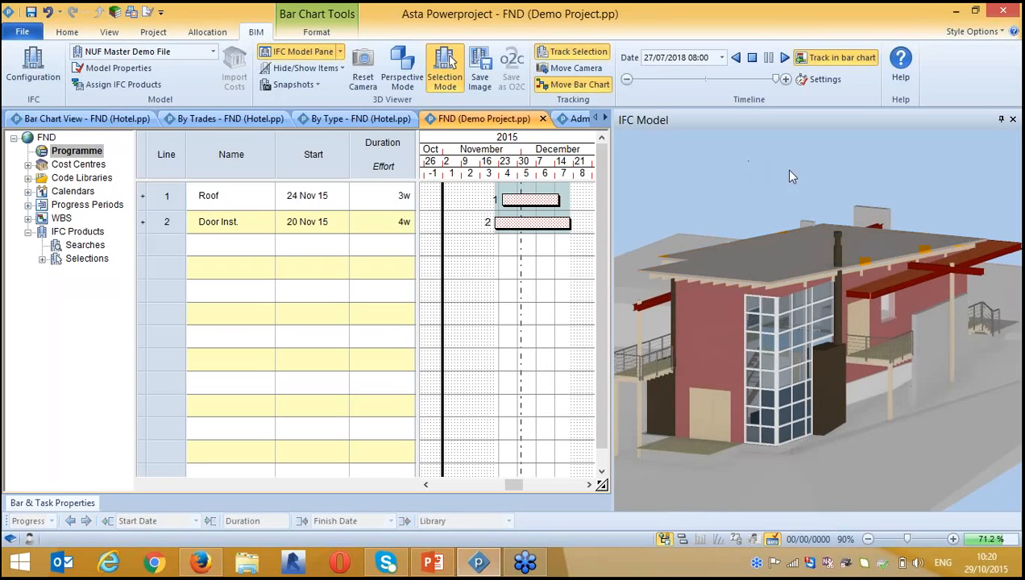
pyautogui.click(709, 410)
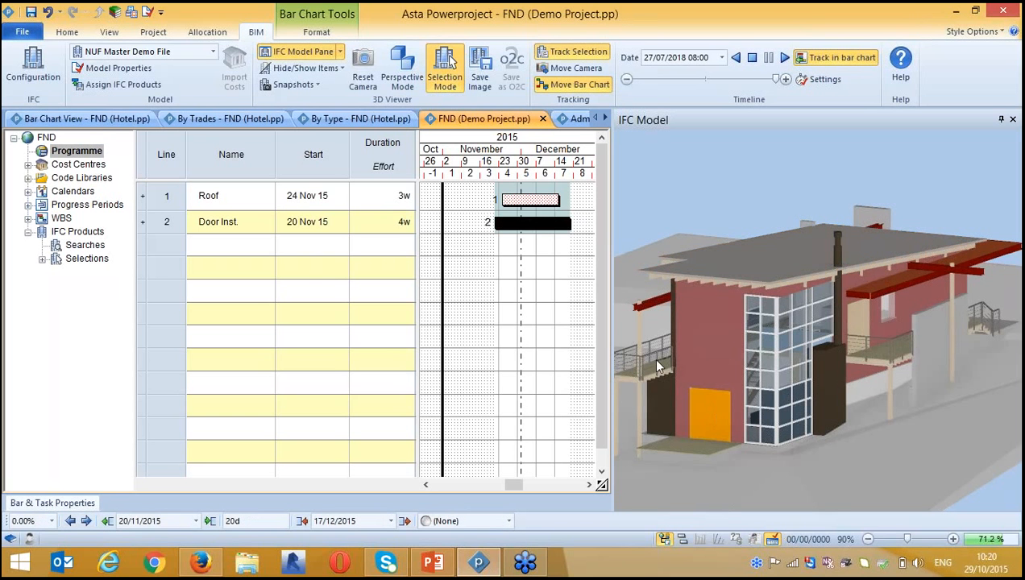
pyautogui.click(542, 252)
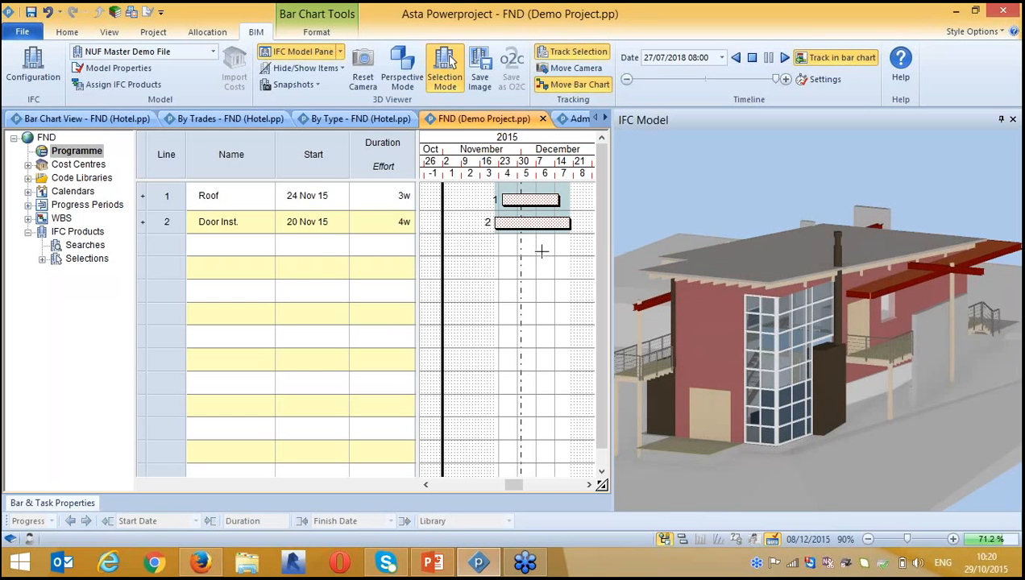
# - Draw four tasks on lines 3 to 6 starting 11, 23, 12 and 24 November 2015, lasting 1w 2d, 1w 2d, 1w 1d and 2w 1d
pyautogui.moveTo(469, 245)
pyautogui.mouseDown()
pyautogui.moveTo(496, 245)
pyautogui.moveTo(526, 268)
pyautogui.mouseUp()
pyautogui.moveTo(472, 290); pyautogui.dragTo(496, 291)
pyautogui.moveTo(502, 314); pyautogui.dragTo(544, 314)
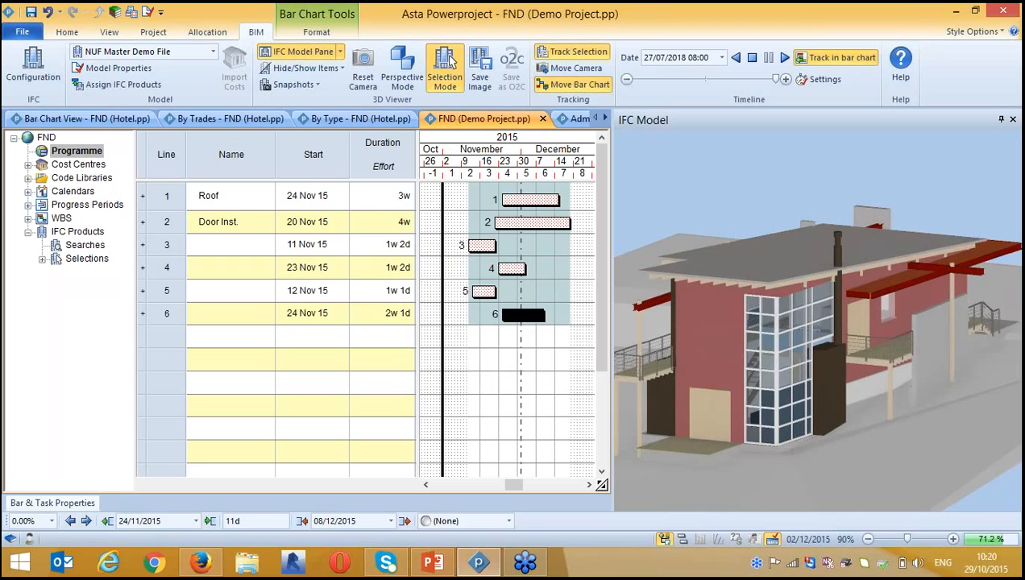
pyautogui.click(534, 332)
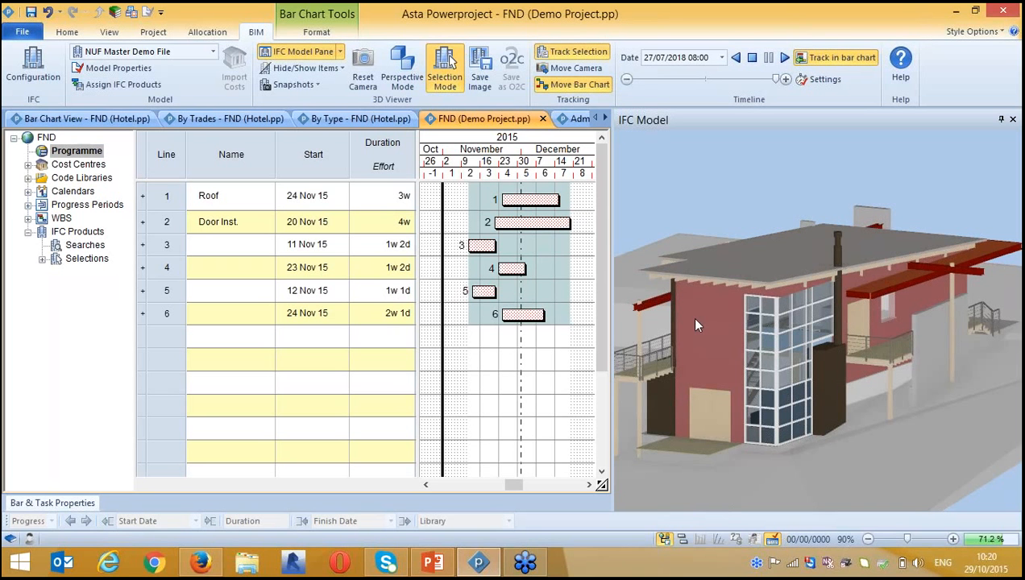
# - Name the tasks on lines 3 to 6 A, B, C and D
pyautogui.click(684, 407)
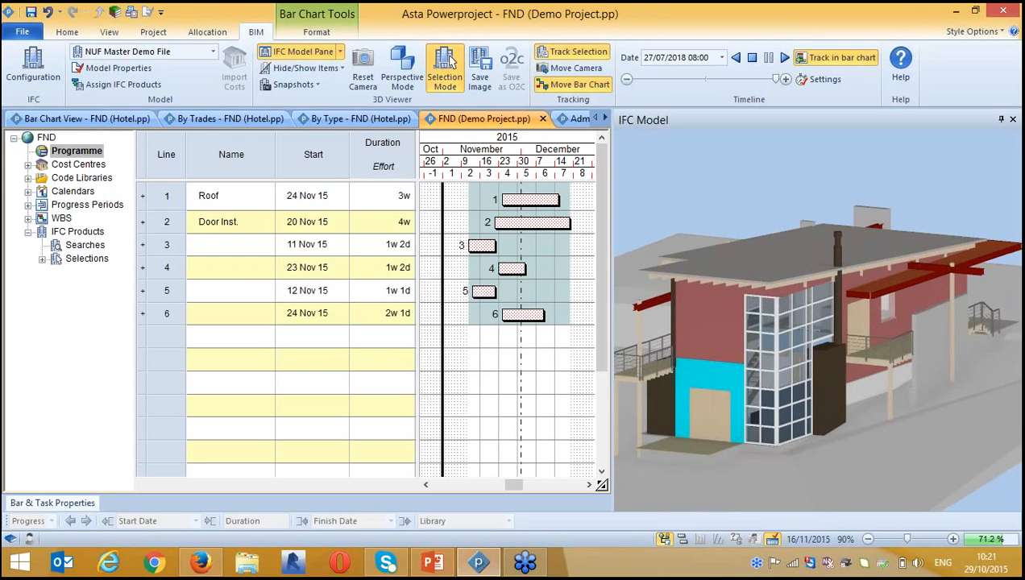
pyautogui.click(238, 244)
pyautogui.write('A')
pyautogui.click(251, 272)
pyautogui.write('B')
pyautogui.click(254, 290)
pyautogui.write('C')
pyautogui.click(235, 313)
pyautogui.write('D')
pyautogui.click(217, 382)
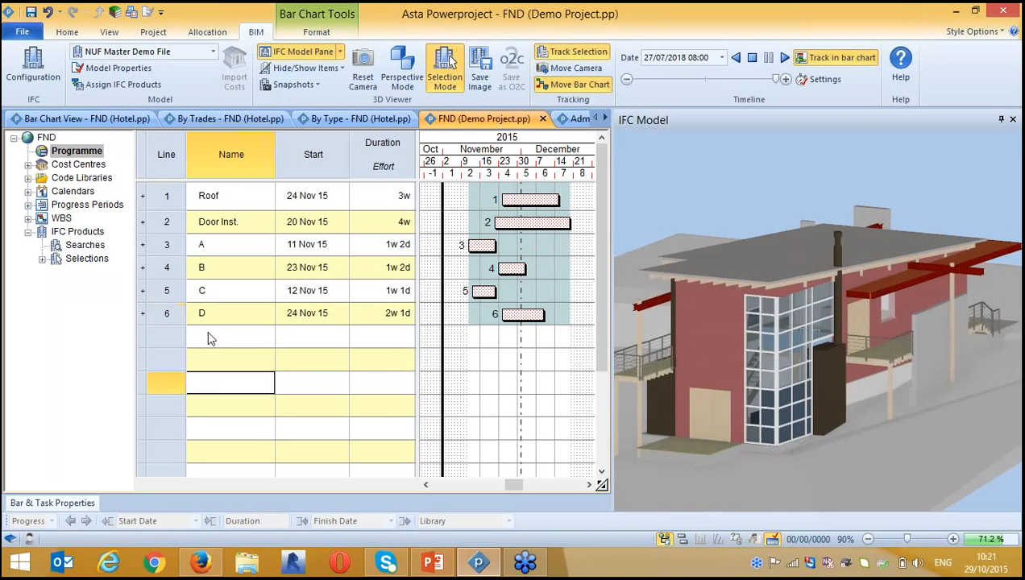
# - Assign the lower and upper red entrance walls to task A, adding the upper wall to the existing IFC product selection 'Untitled'
pyautogui.click(682, 379)
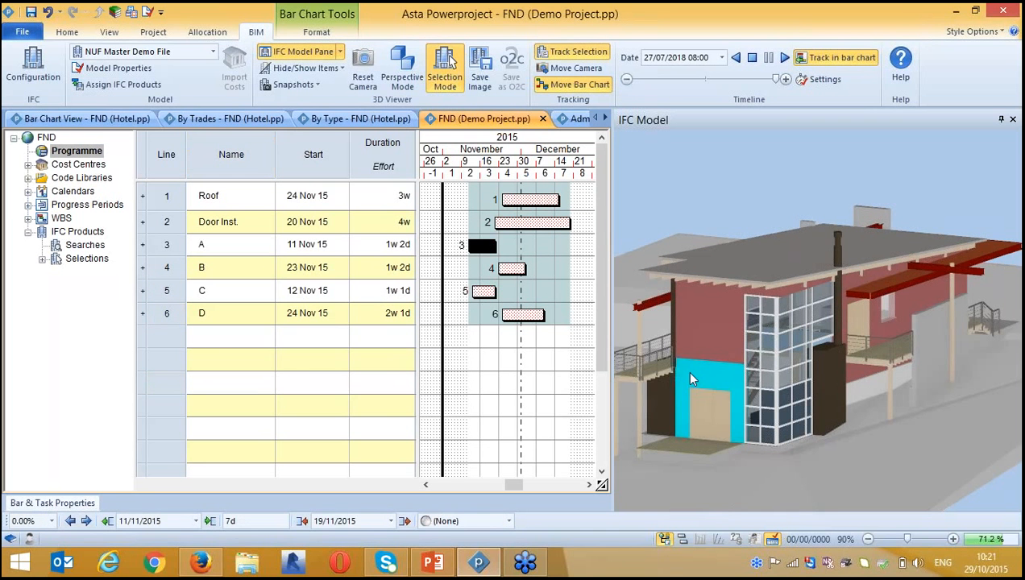
pyautogui.click(708, 322)
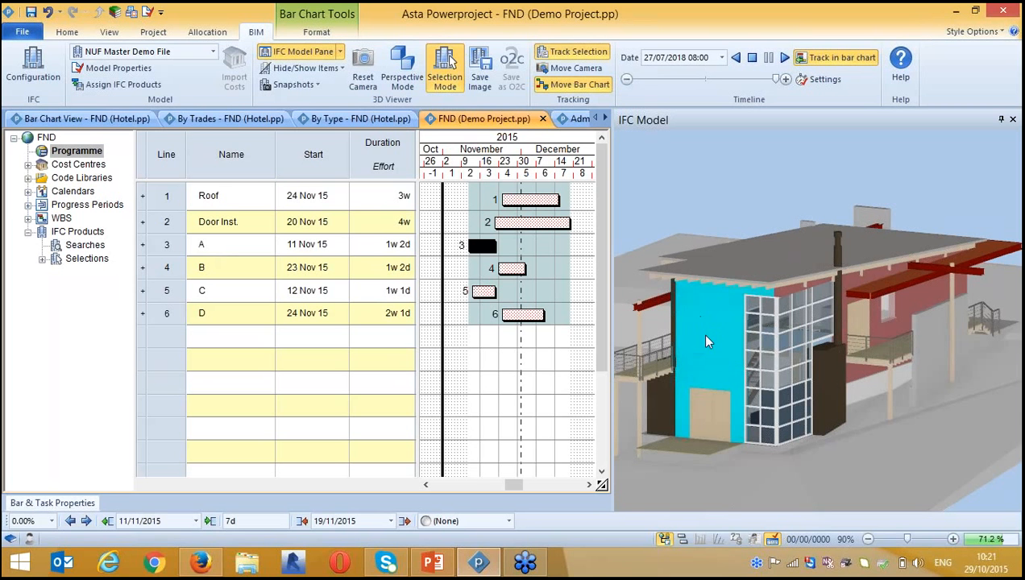
pyautogui.click(771, 183)
pyautogui.click(715, 316)
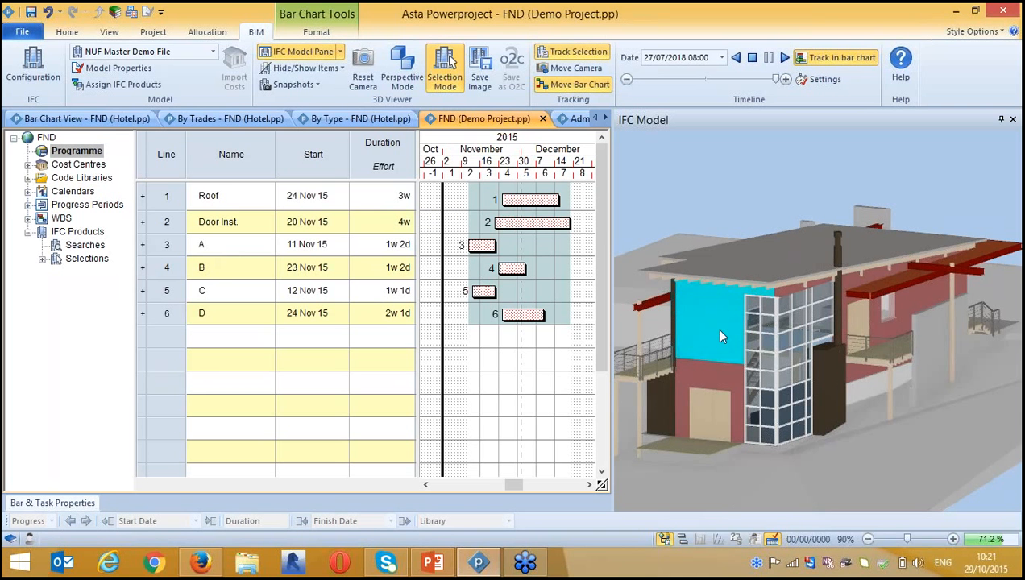
pyautogui.moveTo(712, 315); pyautogui.dragTo(495, 255)
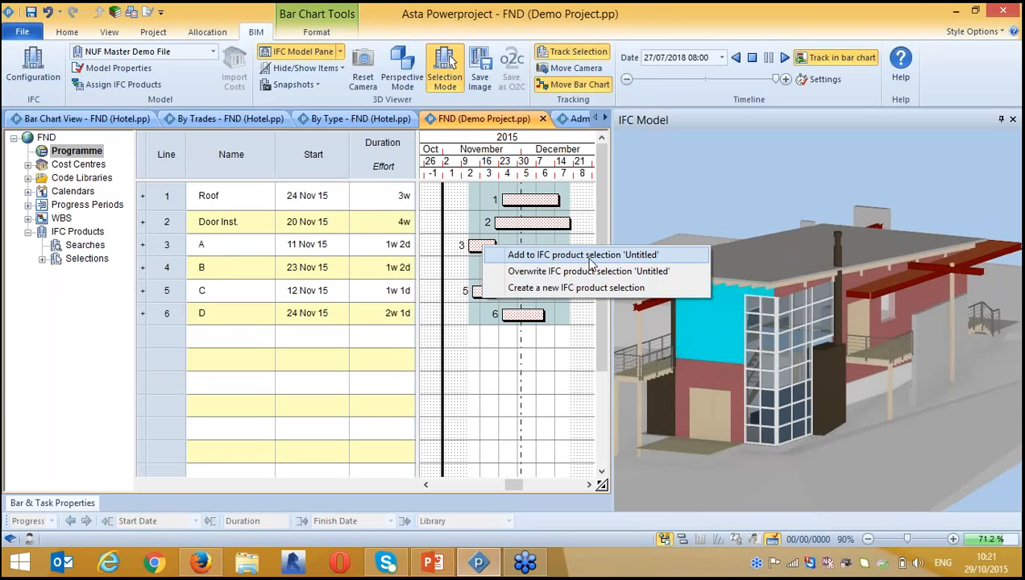
pyautogui.click(586, 261)
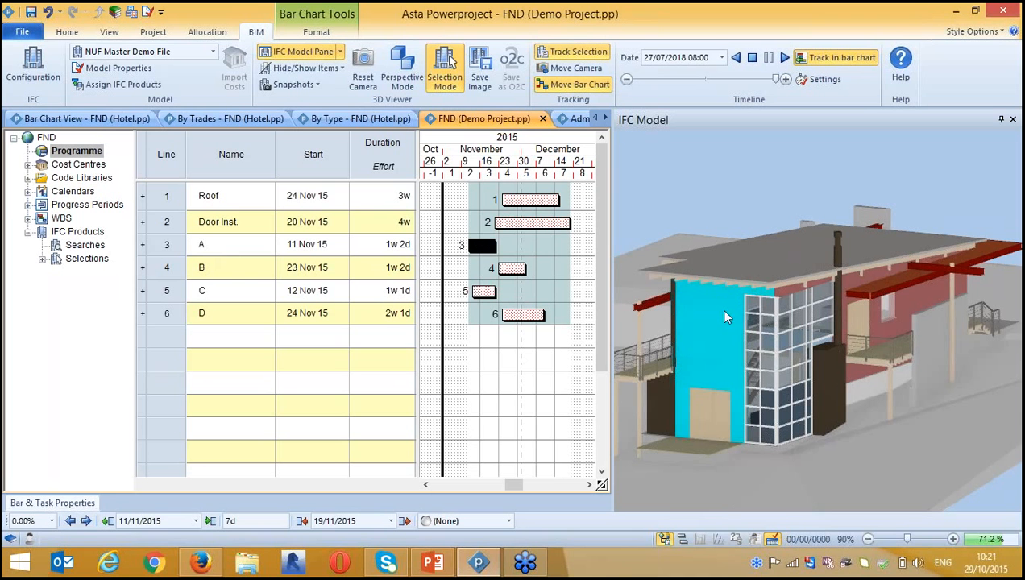
pyautogui.click(732, 185)
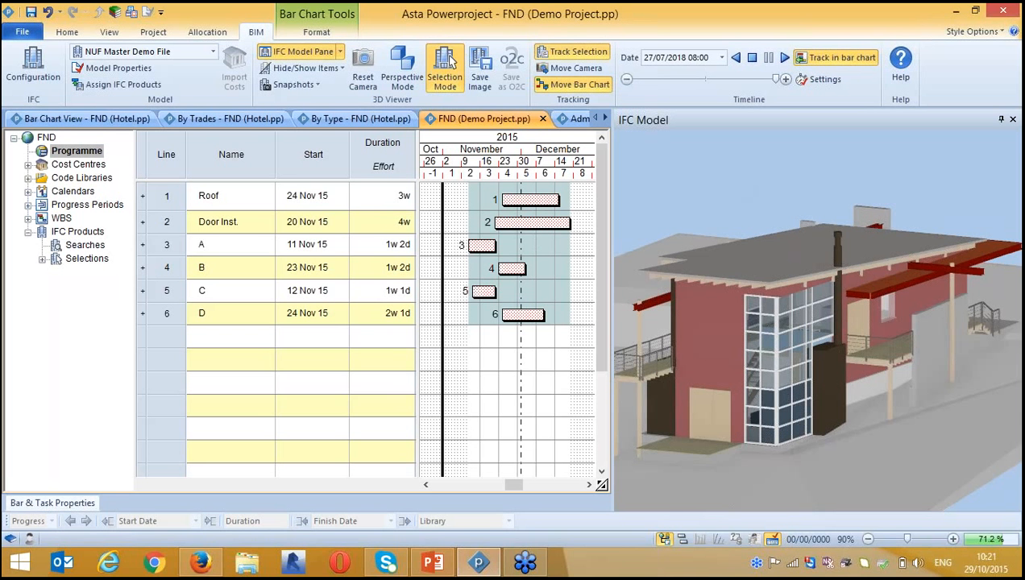
# - Expand the IFC product selections in the project tree and look at the Searches entry
pyautogui.click(41, 258)
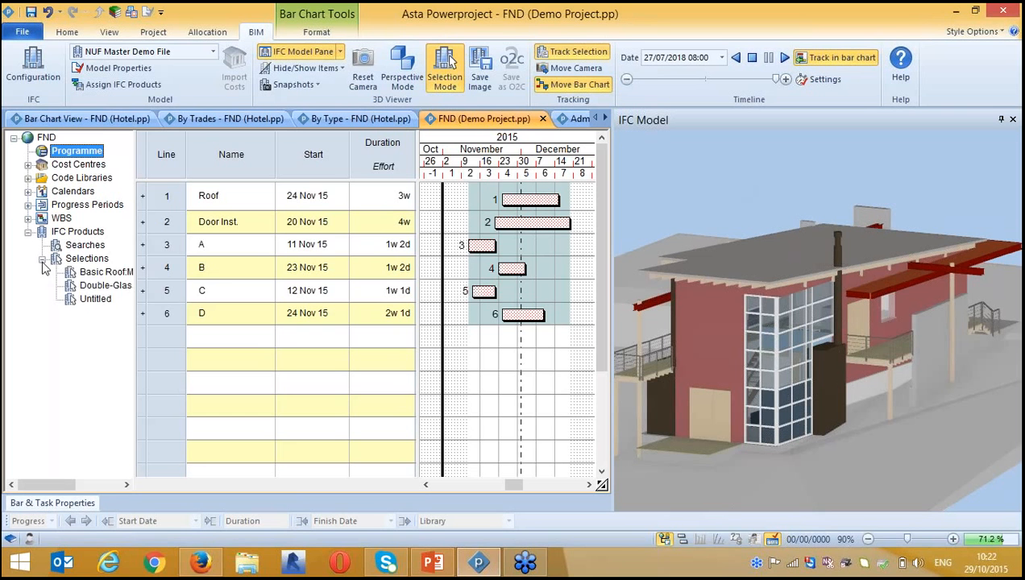
pyautogui.click(83, 246)
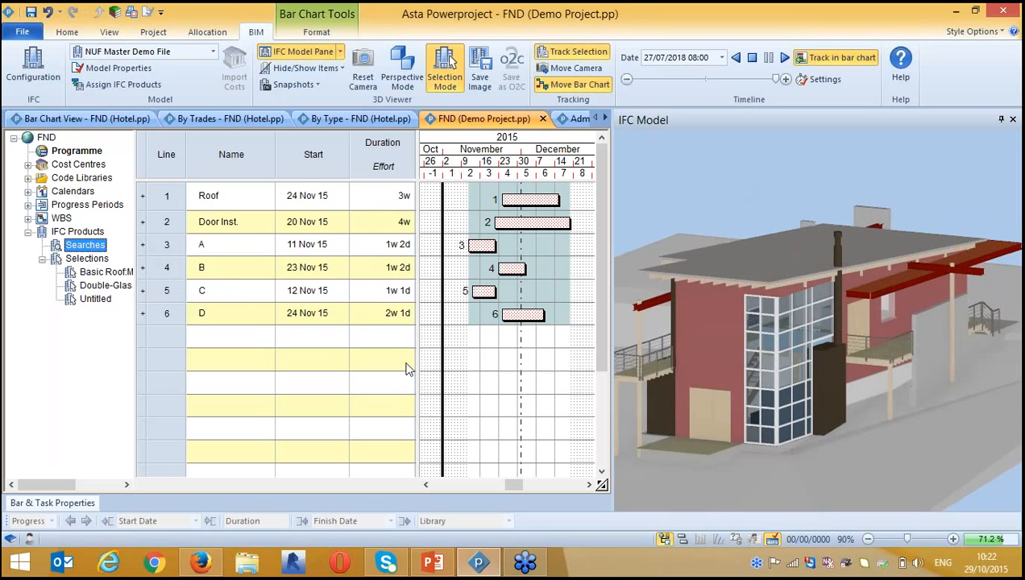
pyautogui.click(534, 406)
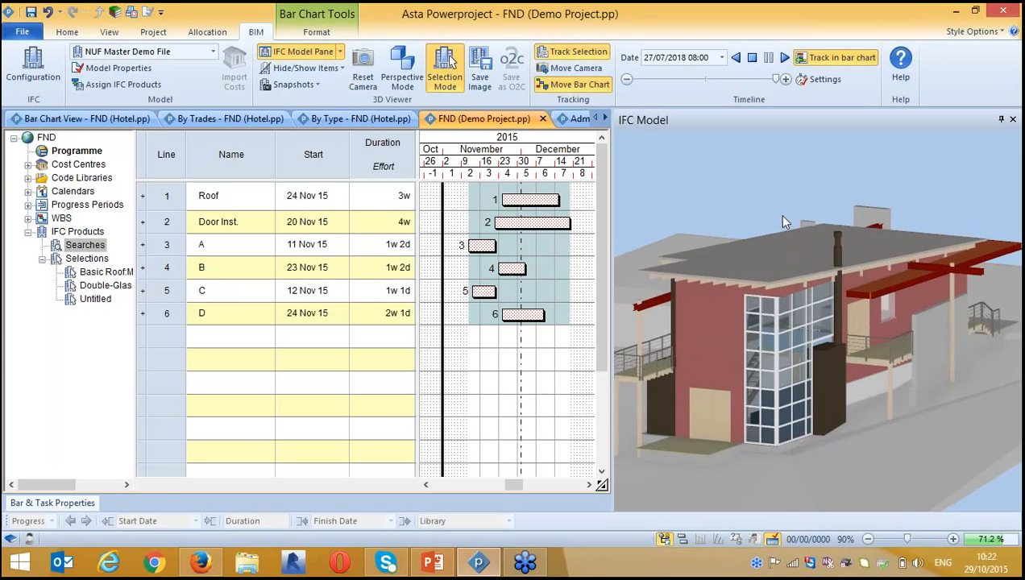
# - Hide the metal panel roof in the model to expose the timber structure beneath it
pyautogui.click(781, 246)
pyautogui.rightClick(780, 246)
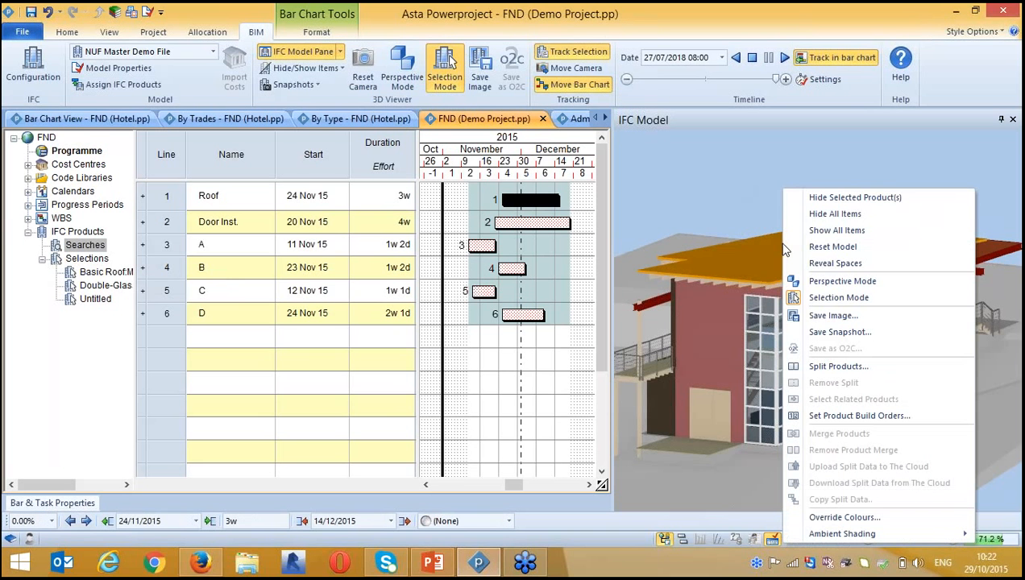
pyautogui.click(833, 214)
# - Show the IFC properties of a timber roof beam and add the two adjacent beams to the selection to compare their shared properties
pyautogui.scroll(3, 725, 286)
pyautogui.scroll(4, 725, 282)
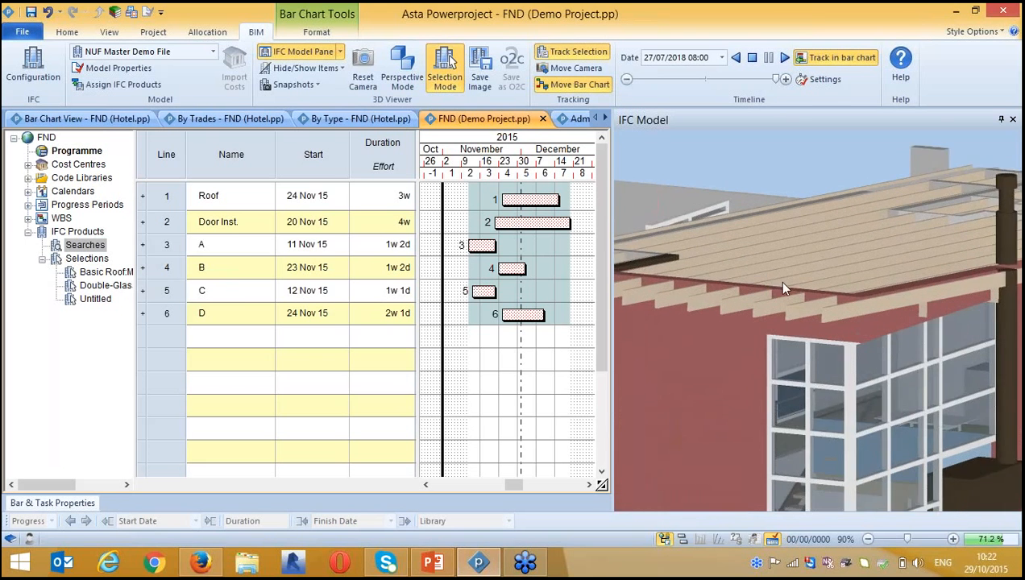
pyautogui.click(851, 318)
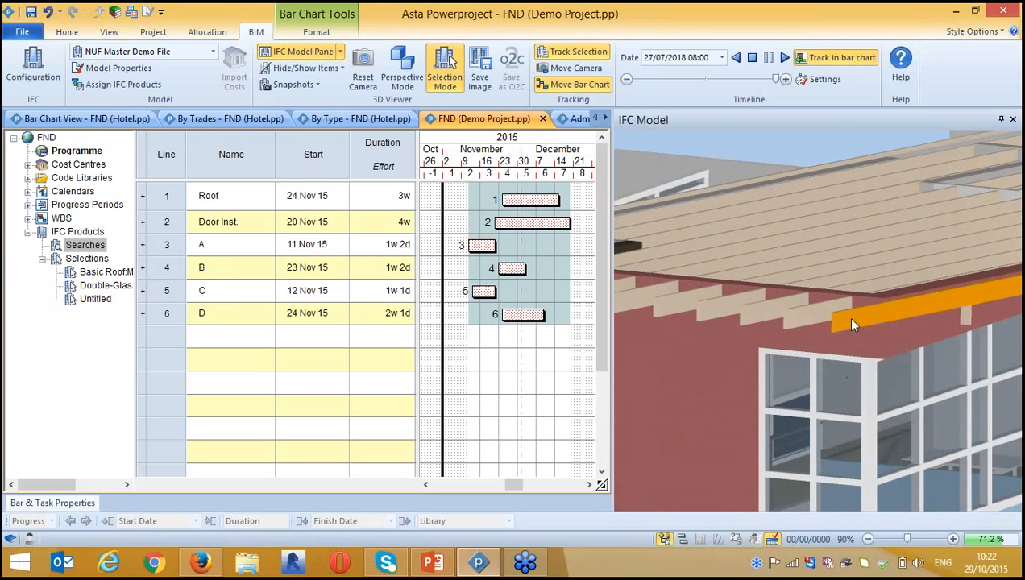
pyautogui.click(340, 51)
pyautogui.click(334, 88)
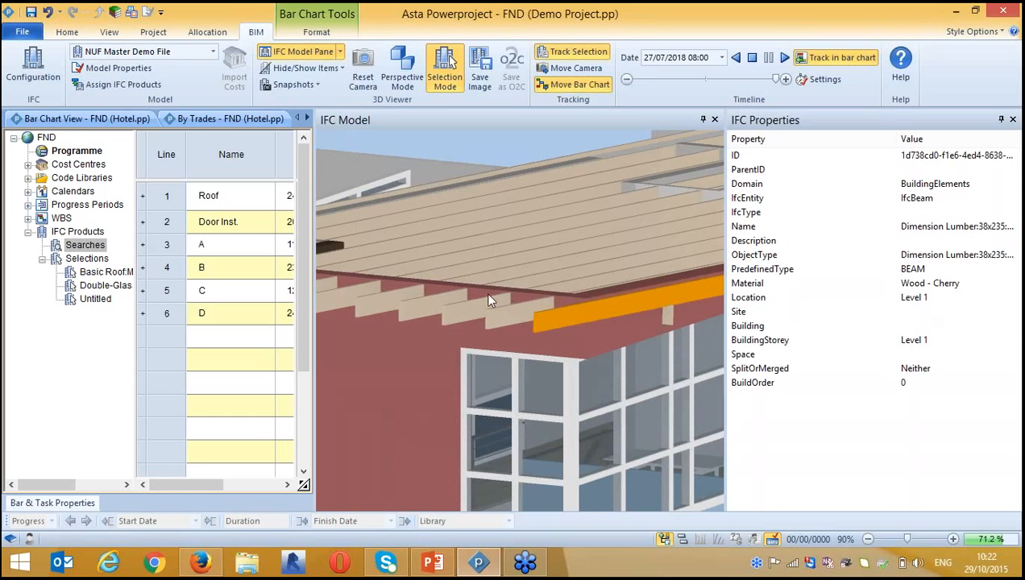
pyautogui.keyDown('ctrl'); pyautogui.click(499, 314); pyautogui.keyUp('ctrl')
pyautogui.keyDown('ctrl'); pyautogui.click(458, 314); pyautogui.keyUp('ctrl')
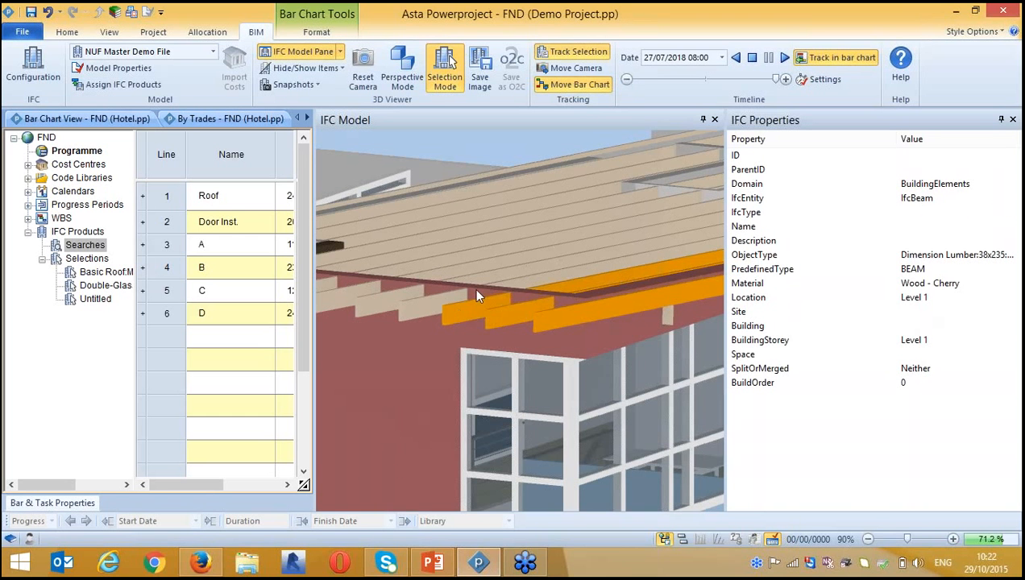
# - Clear the roof beam selection and hide the IFC properties pane
pyautogui.click(526, 148)
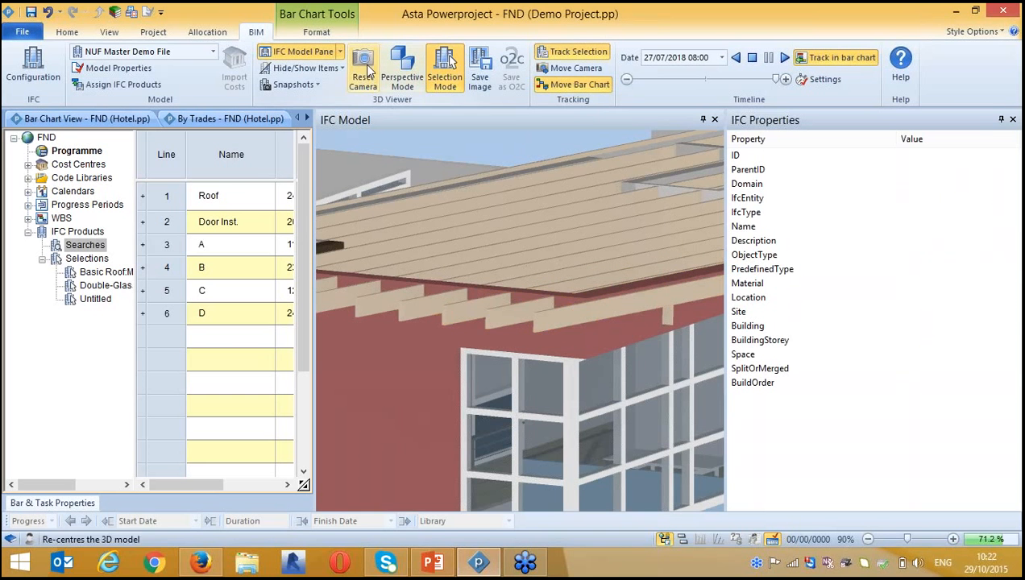
pyautogui.click(340, 51)
pyautogui.click(340, 86)
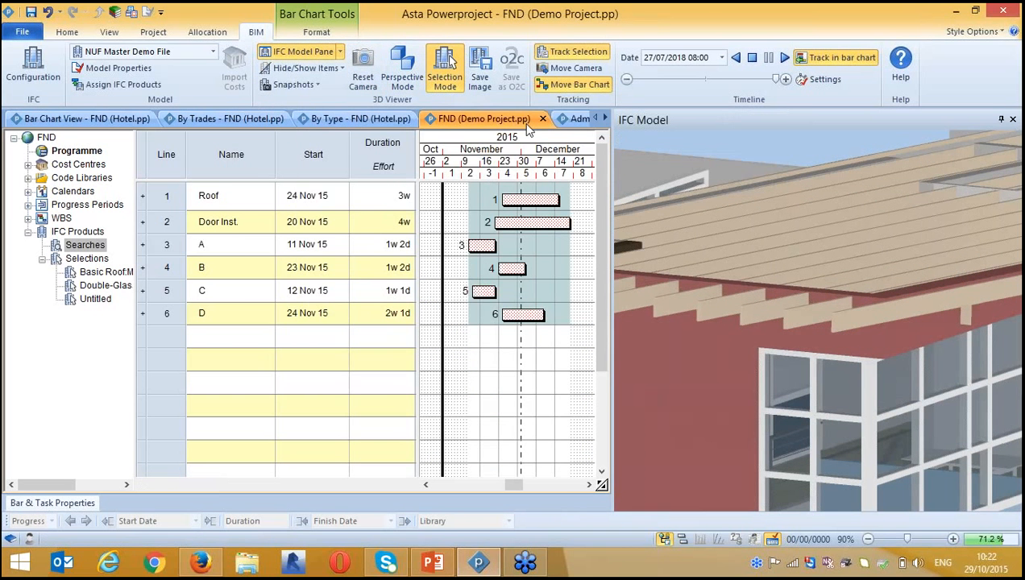
# - Create an IFC product search named IFCBeam in the Library Explorer and open its search criteria
pyautogui.click(574, 119)
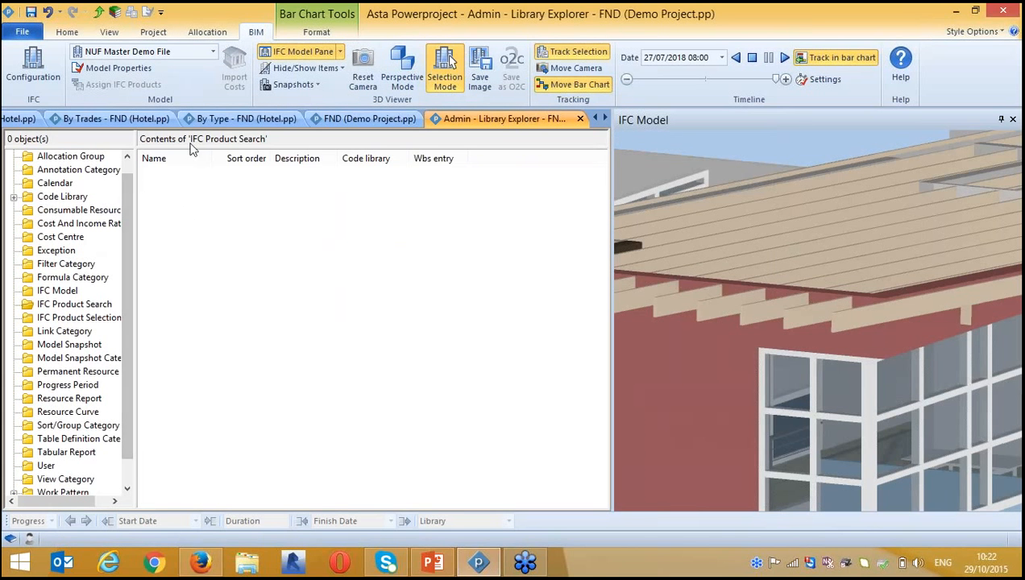
pyautogui.click(179, 180)
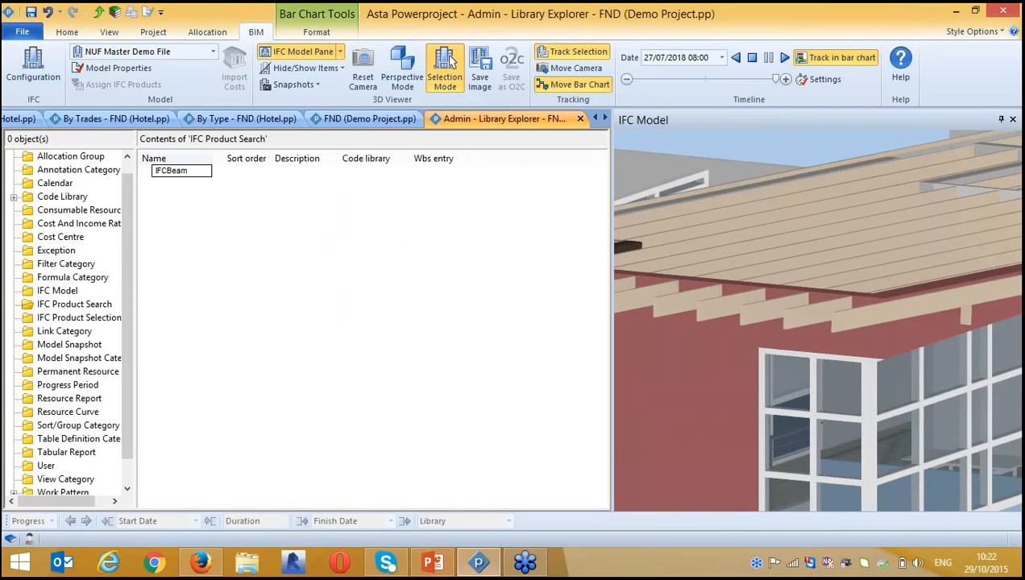
pyautogui.press('Return')
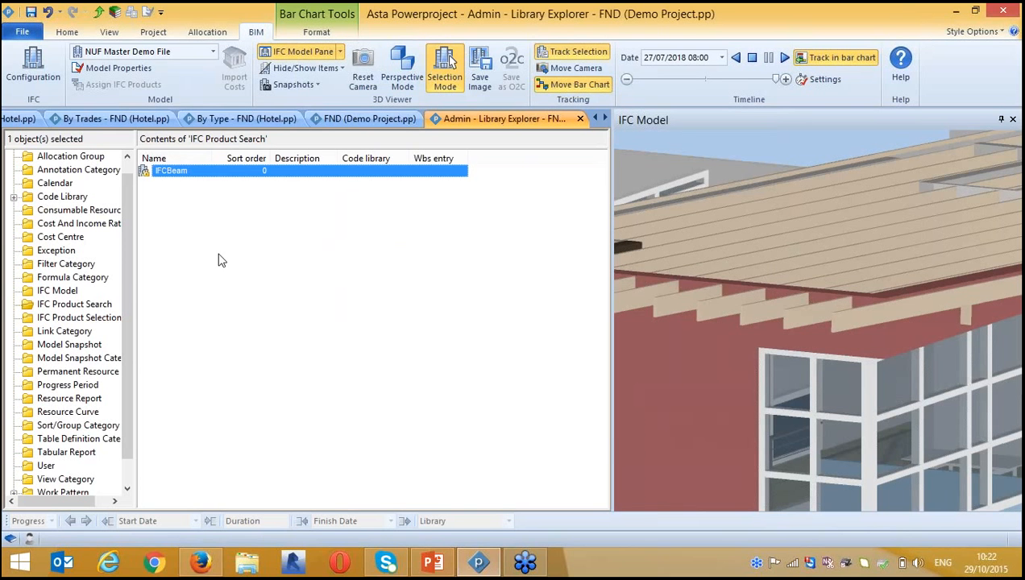
pyautogui.doubleClick(142, 172)
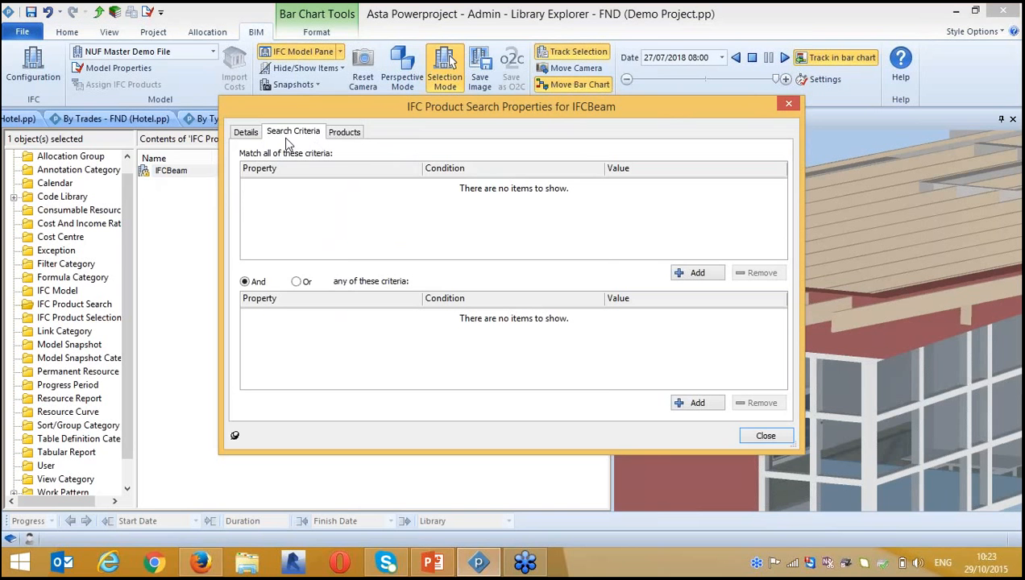
# - Add three match-all criteria to the IFCBeam search and set the first one to IfcEntity equals IfcBeam
pyautogui.click(689, 275)
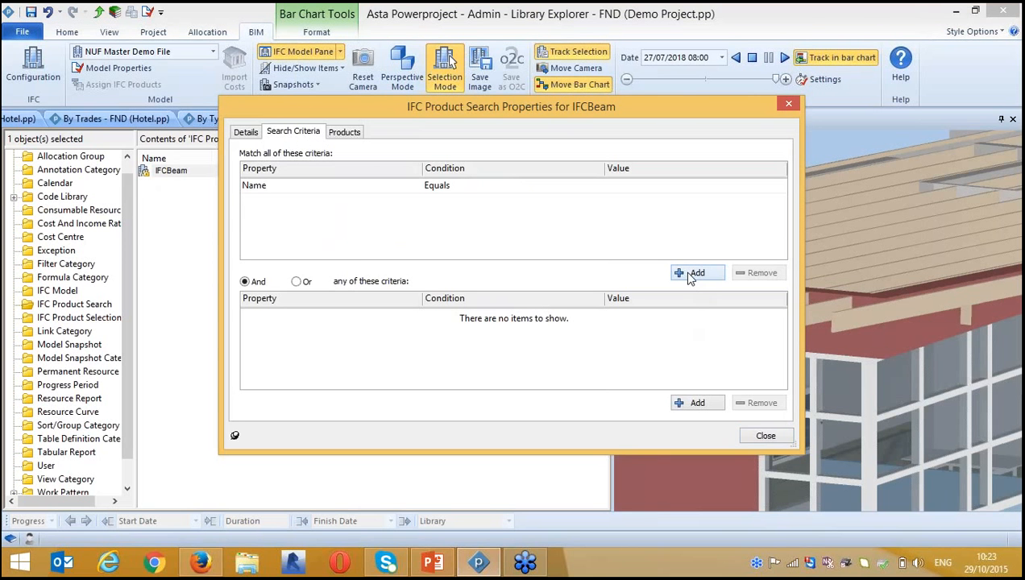
pyautogui.click(689, 274)
pyautogui.click(689, 275)
pyautogui.click(246, 186)
pyautogui.click(266, 190)
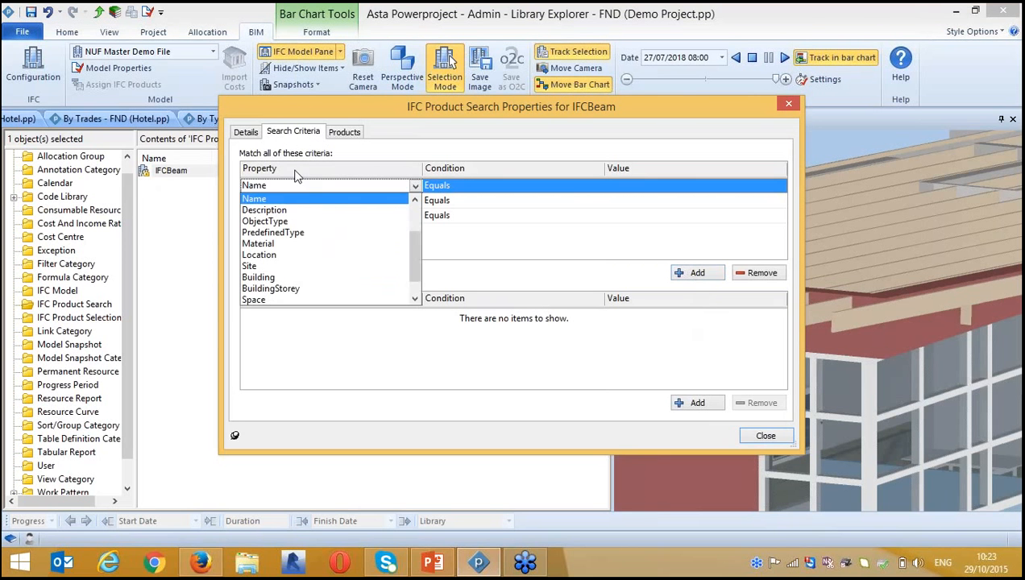
pyautogui.moveTo(414, 243); pyautogui.dragTo(414, 211)
pyautogui.click(274, 233)
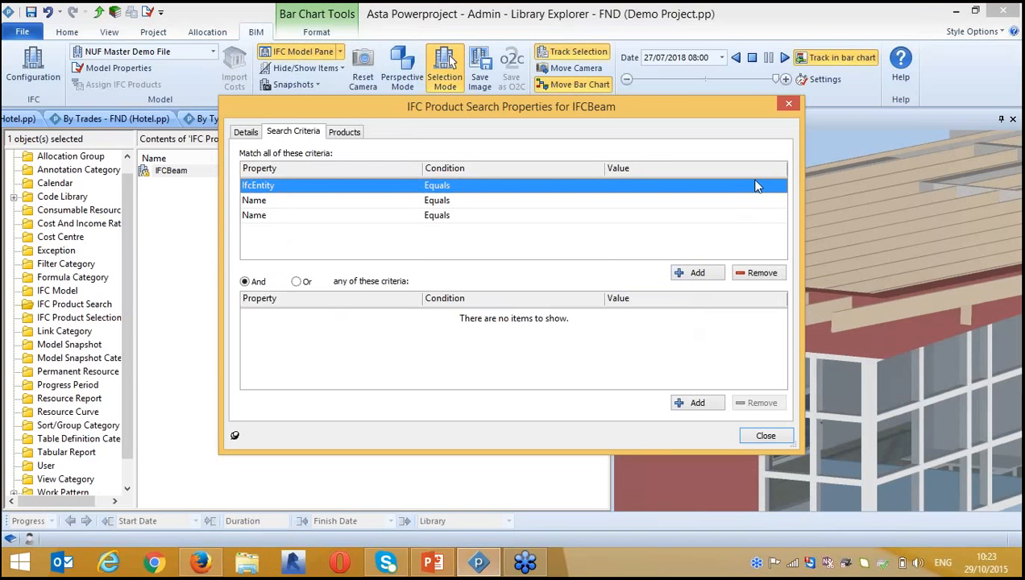
pyautogui.click(766, 185)
pyautogui.click(656, 185)
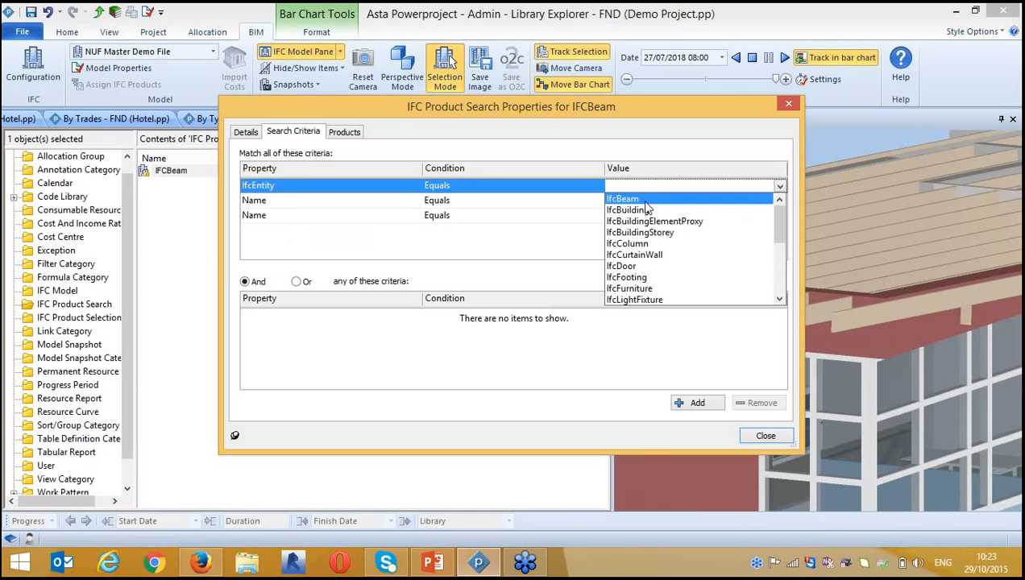
pyautogui.click(637, 199)
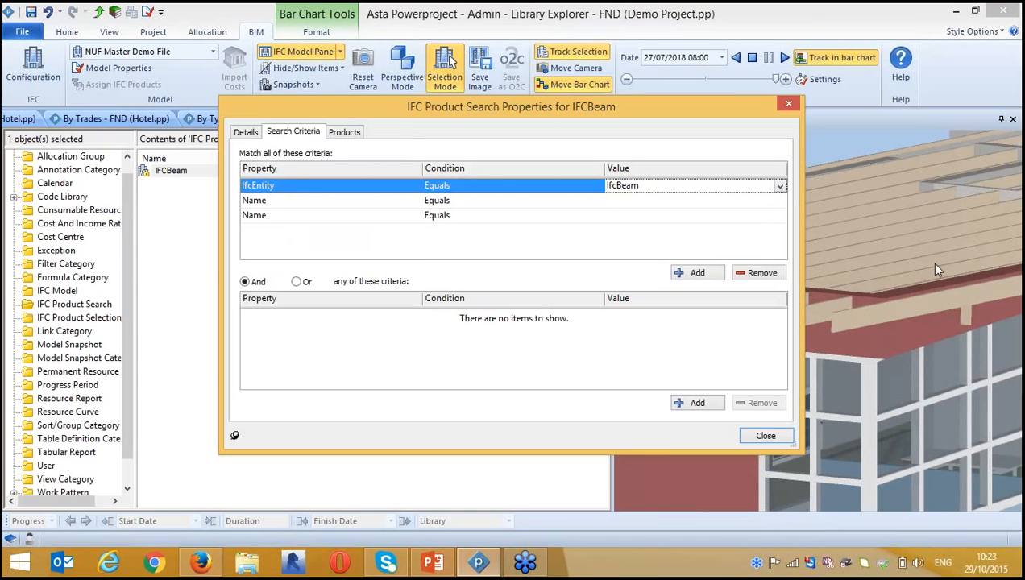
# - Set the second search criterion to Location equals Level 1
pyautogui.click(334, 201)
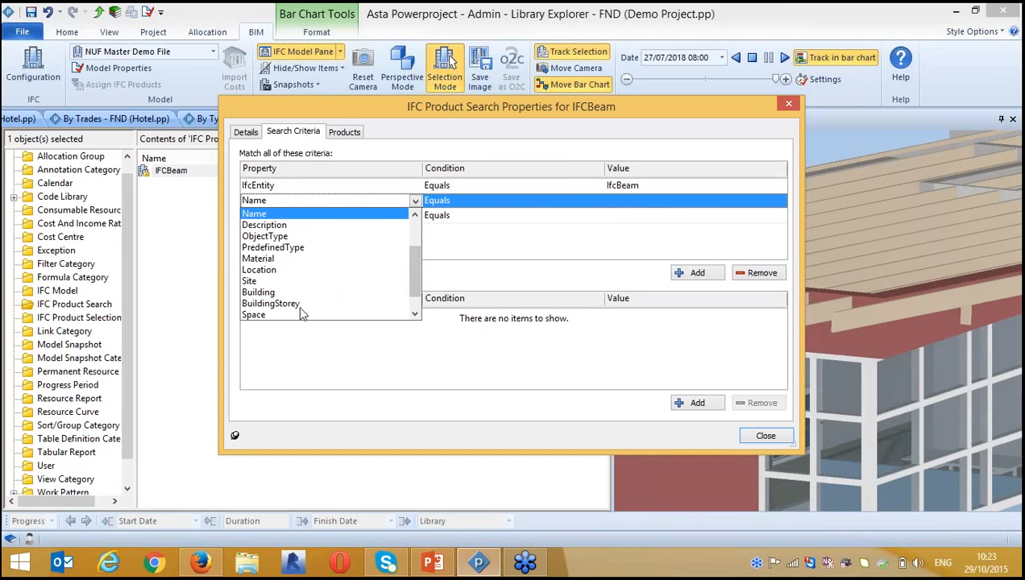
pyautogui.click(275, 271)
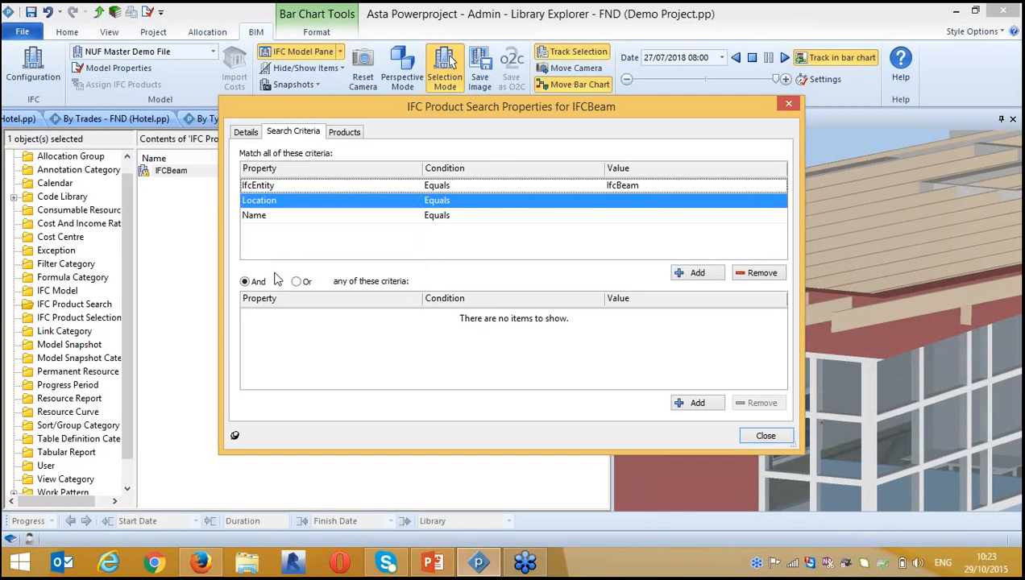
pyautogui.click(745, 200)
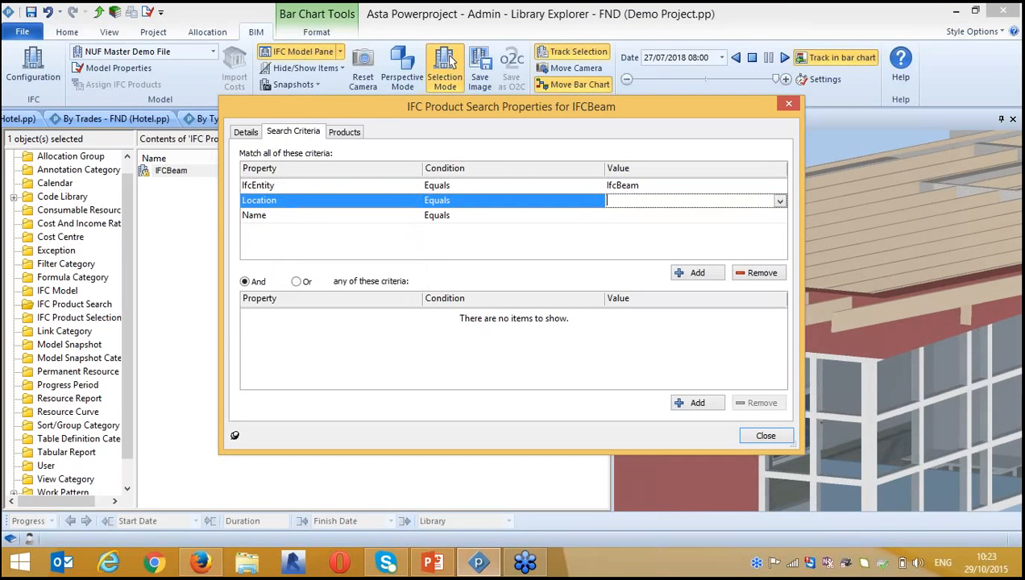
pyautogui.click(779, 202)
pyautogui.click(636, 272)
# - Keep Name as the third criterion's property and set its condition to Contains
pyautogui.click(306, 216)
pyautogui.click(295, 215)
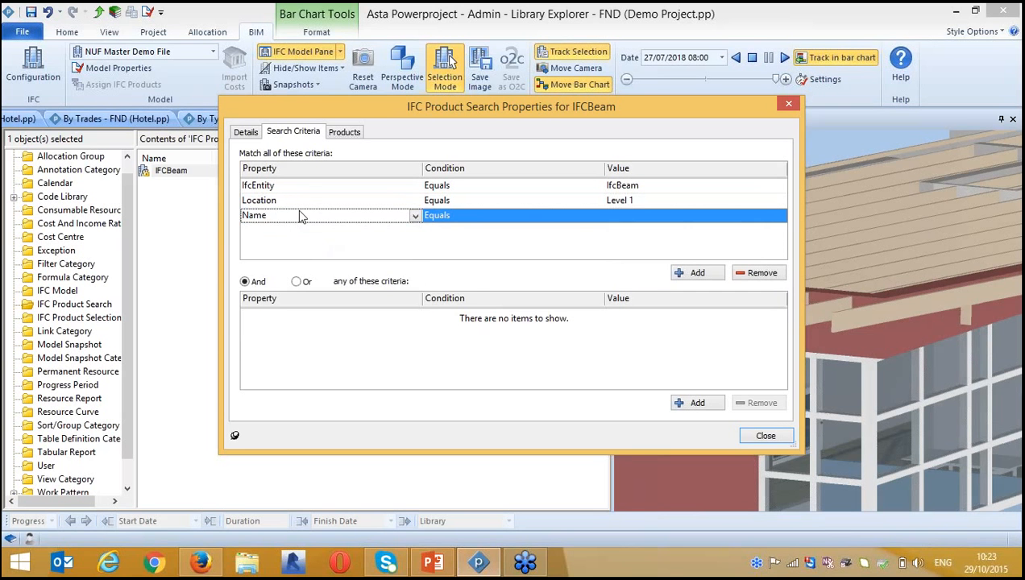
pyautogui.click(529, 215)
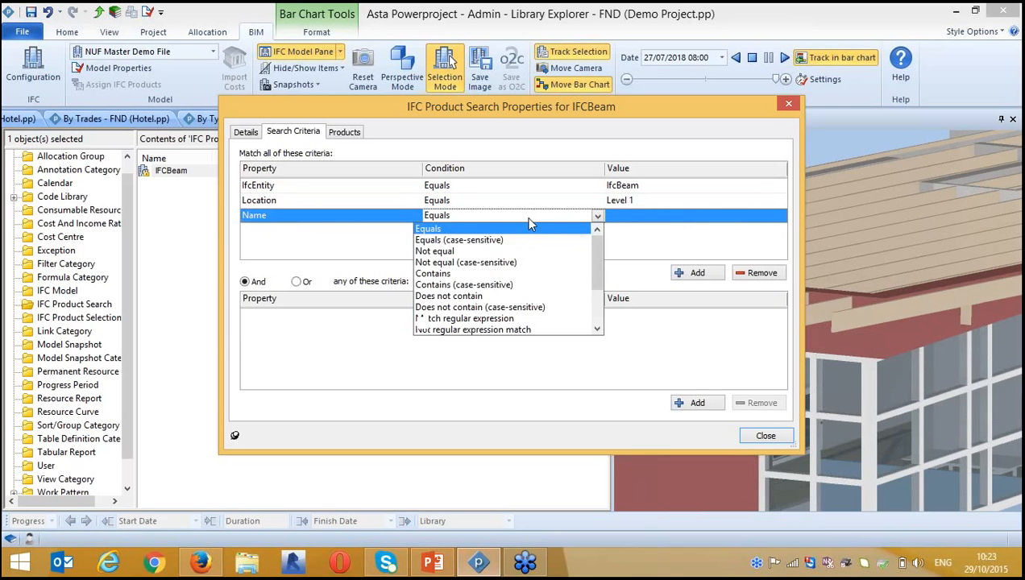
pyautogui.click(435, 273)
pyautogui.click(745, 227)
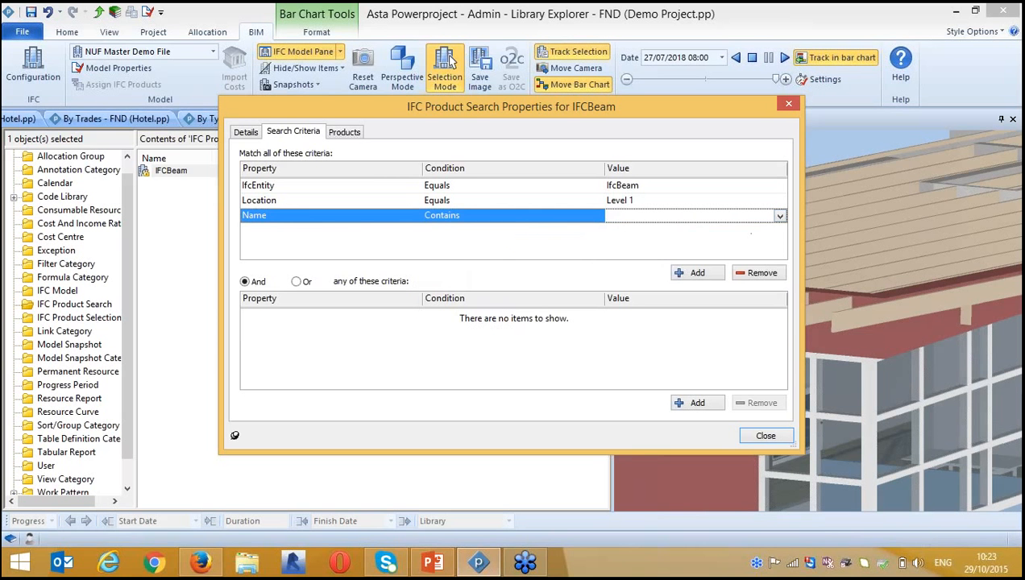
# - Set the Name criterion's value to Dimension Lumber by choosing a 38x235 lumber entry and removing its size and number
pyautogui.click(779, 216)
pyautogui.scroll(-3, 634, 303)
pyautogui.scroll(-10, 634, 303)
pyautogui.scroll(-10, 634, 303)
pyautogui.moveTo(782, 258); pyautogui.dragTo(782, 270)
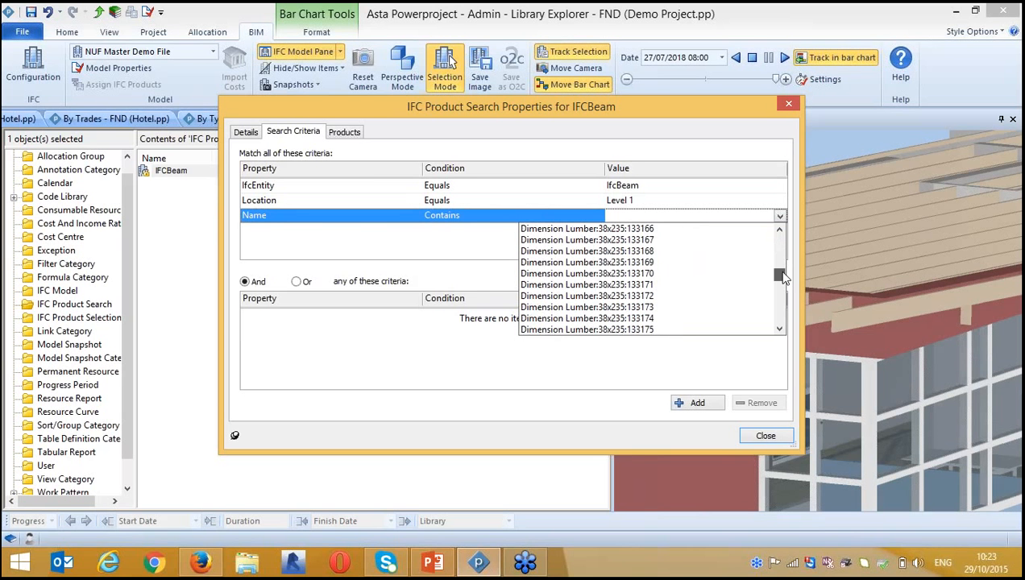
pyautogui.click(625, 261)
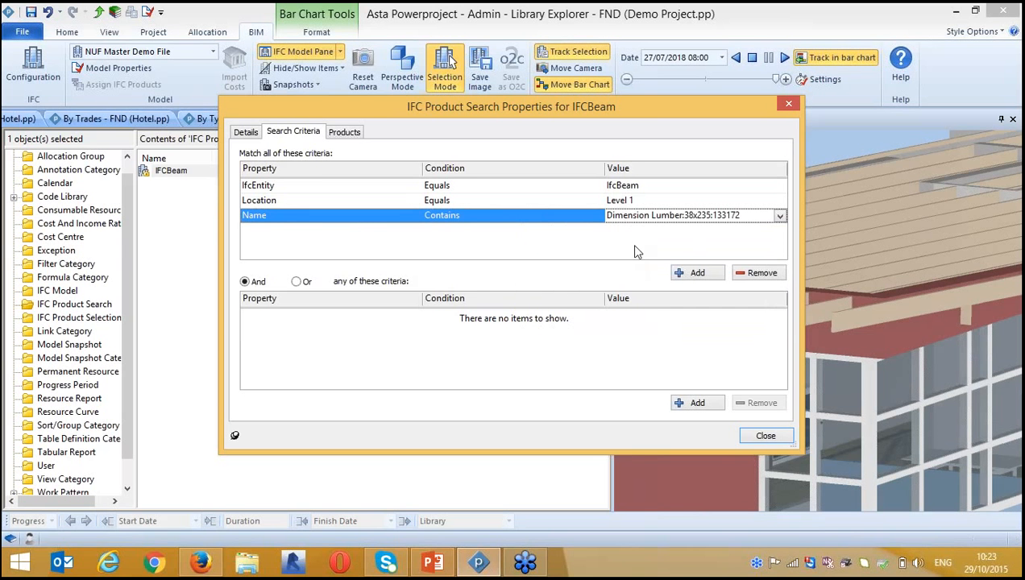
pyautogui.click(737, 216)
pyautogui.moveTo(738, 216); pyautogui.dragTo(689, 215)
pyautogui.press('BackSpace')
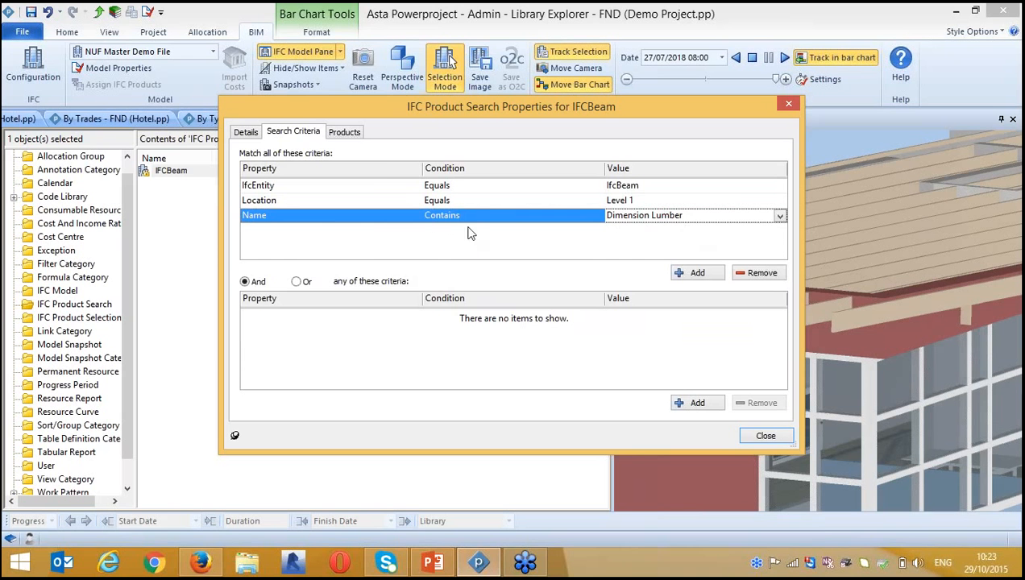
# - Review the list of products matched by the IFCBeam search and close the search properties
pyautogui.click(351, 137)
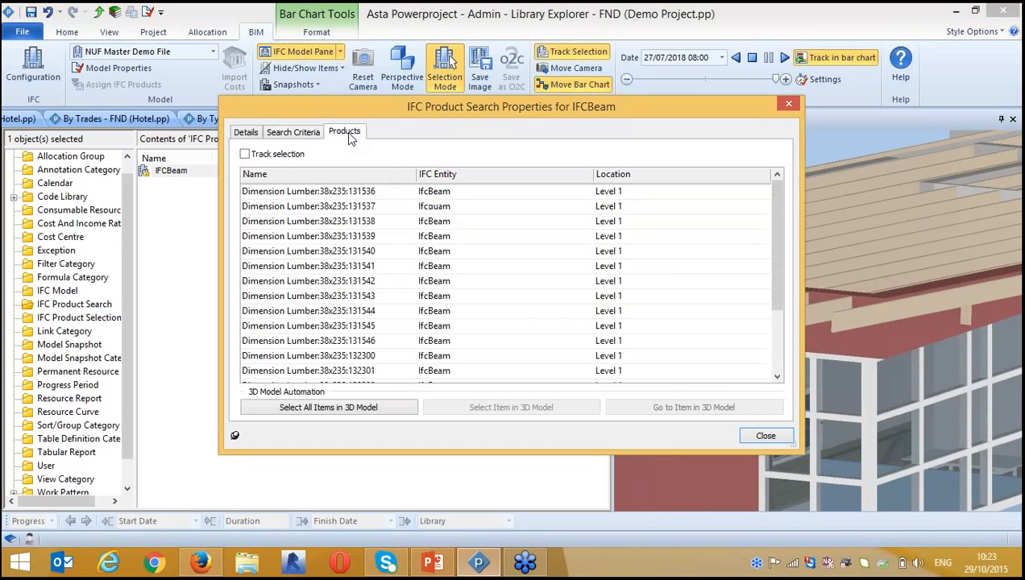
pyautogui.moveTo(769, 233); pyautogui.dragTo(769, 326)
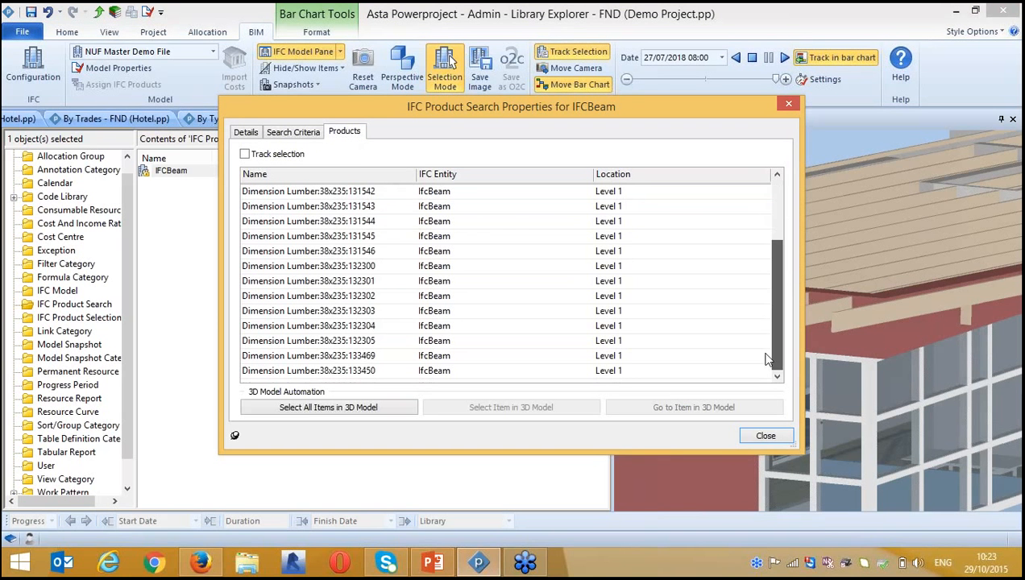
pyautogui.moveTo(773, 273); pyautogui.dragTo(767, 178)
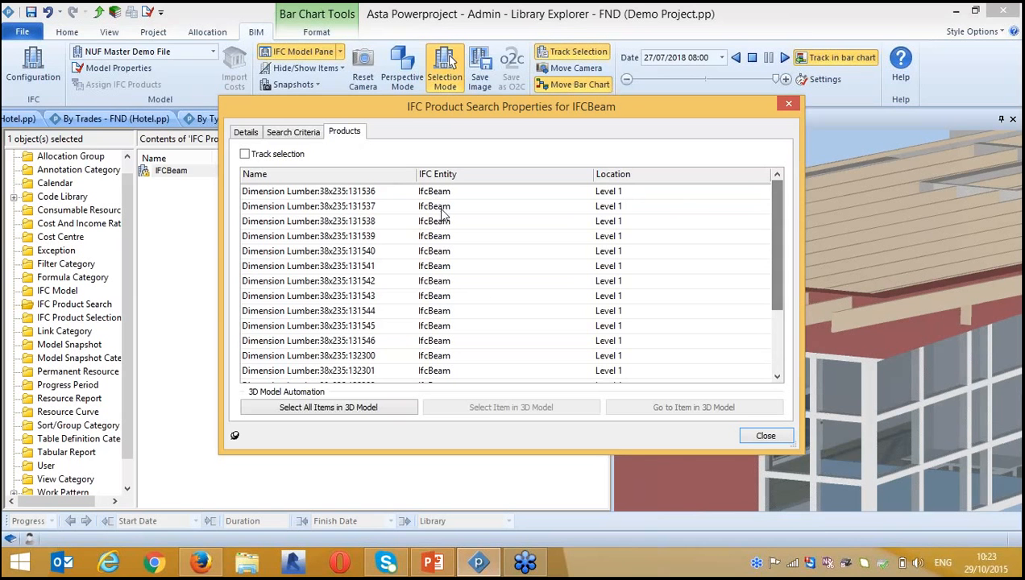
pyautogui.click(331, 253)
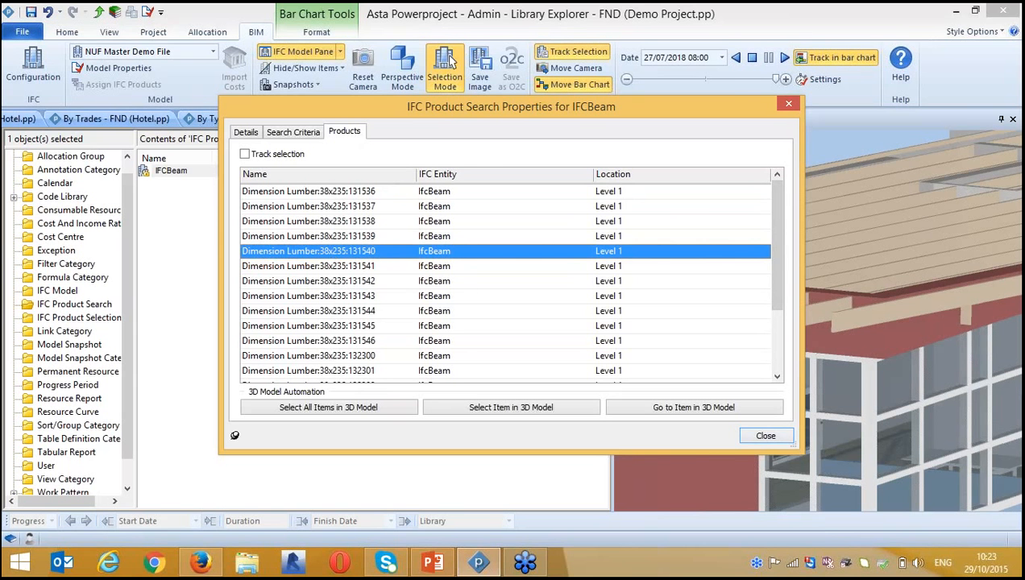
pyautogui.click(765, 435)
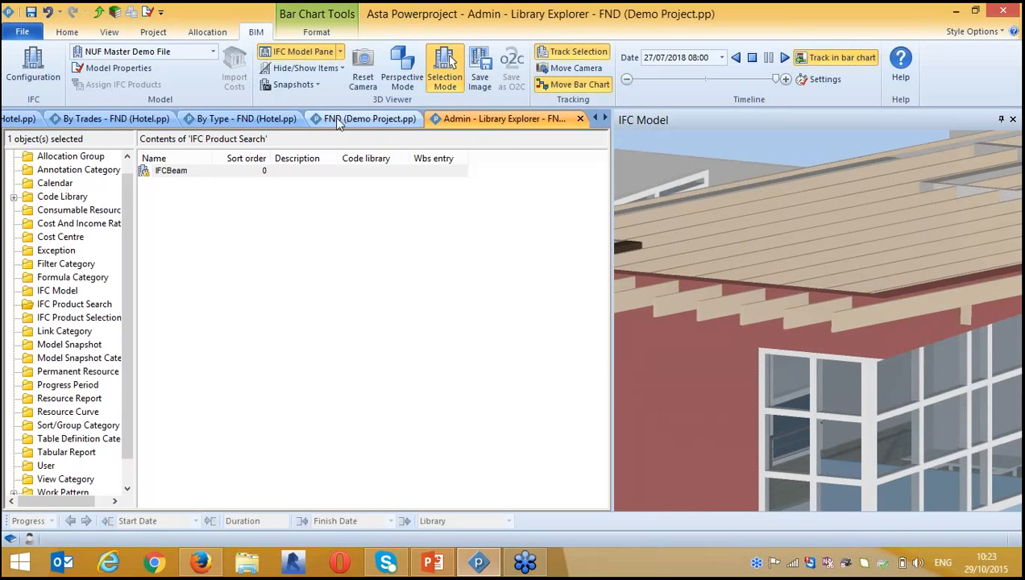
# - Create a task from the IFCBeam search in the FND demo project's programme
pyautogui.click(374, 120)
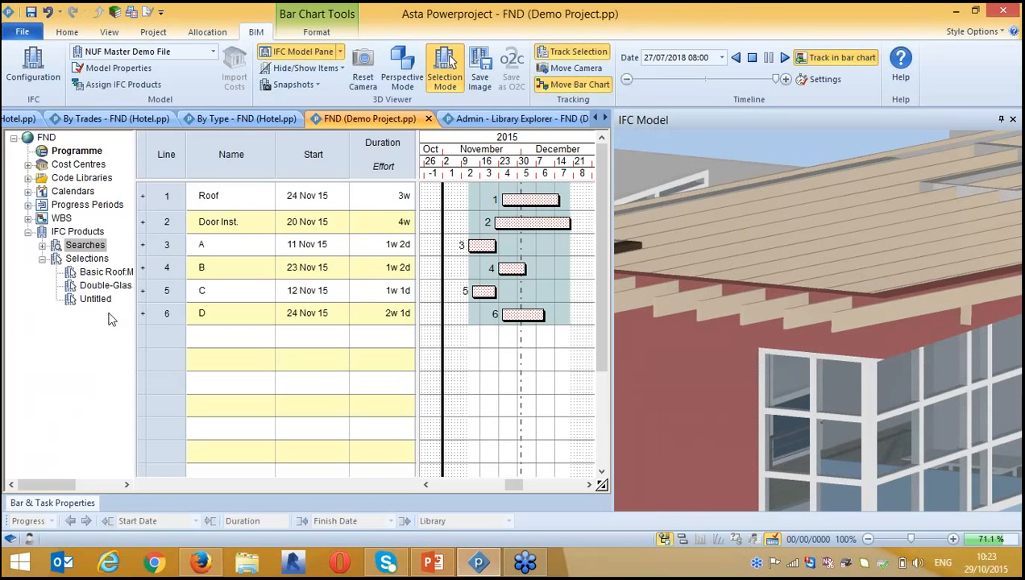
pyautogui.click(42, 245)
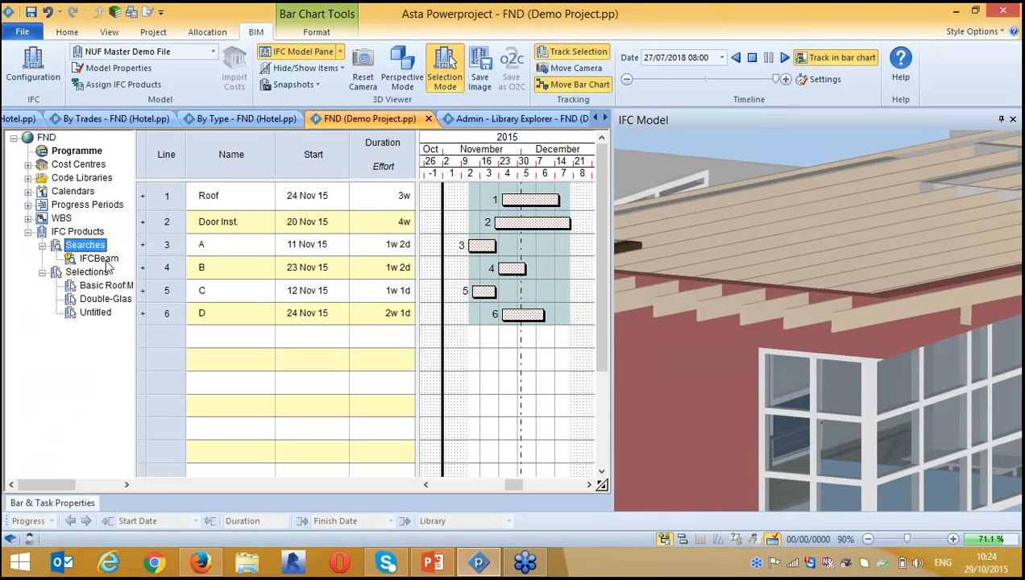
pyautogui.click(102, 259)
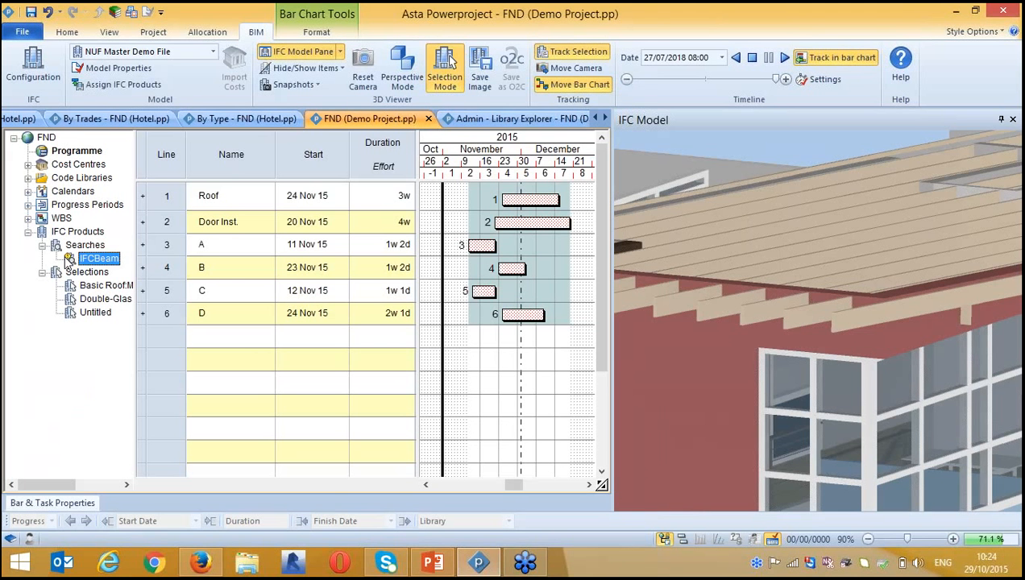
pyautogui.rightClick(109, 260)
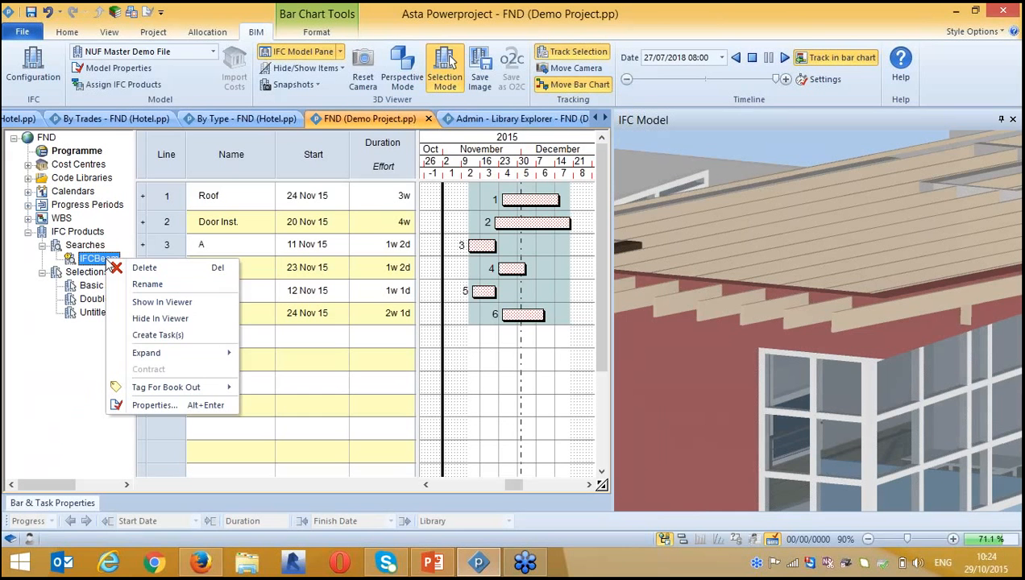
pyautogui.click(144, 335)
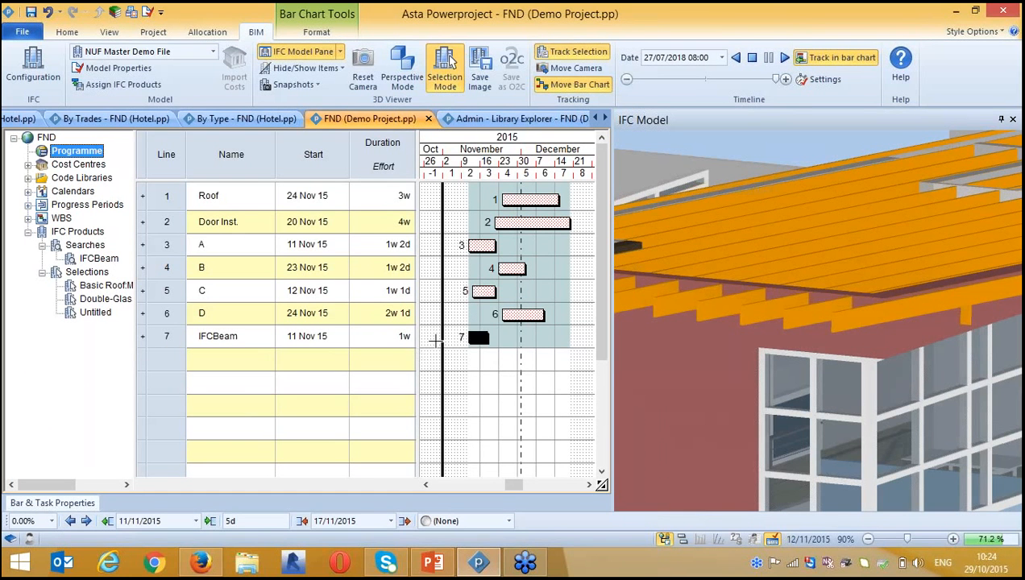
# - Set the IFCBeam task's duration to 3w and clear the task selection
pyautogui.click(400, 331)
pyautogui.moveTo(399, 332); pyautogui.dragTo(424, 341)
pyautogui.write('3w')
pyautogui.press('Return')
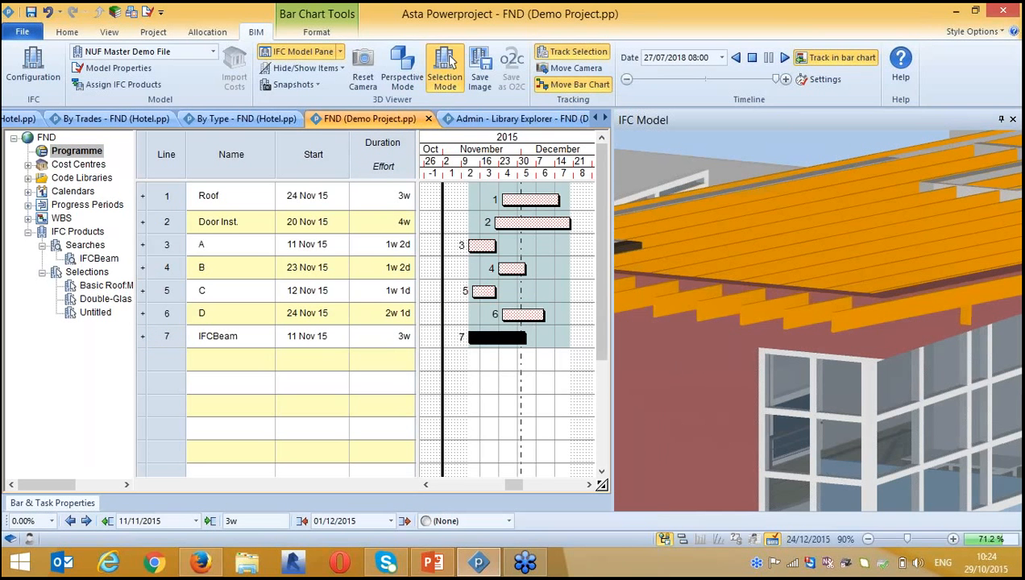
pyautogui.click(546, 376)
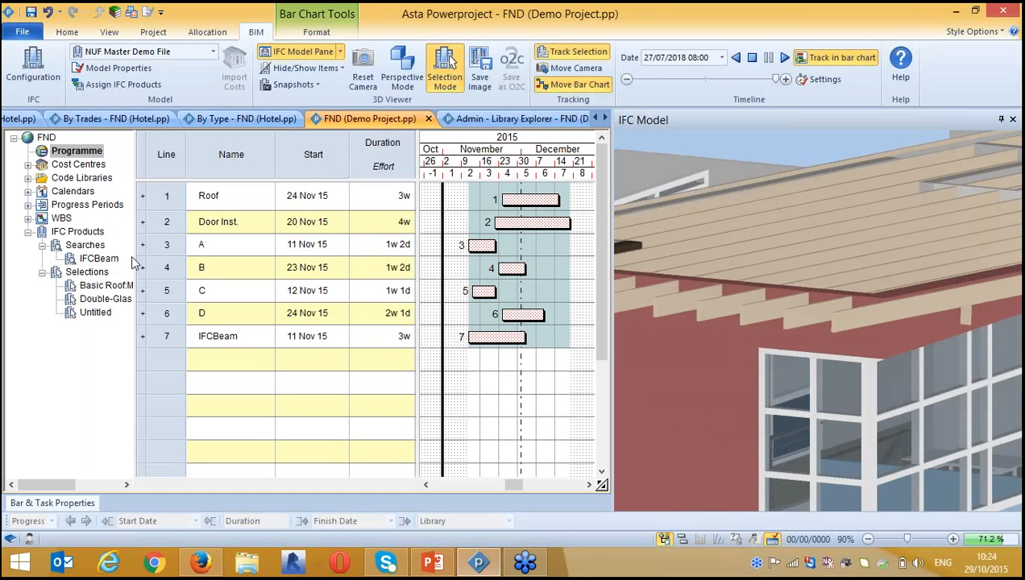
# - Switch to the Hotel project's bar chart and make ArboledaR1 the active IFC model
pyautogui.click(13, 119)
pyautogui.click(137, 51)
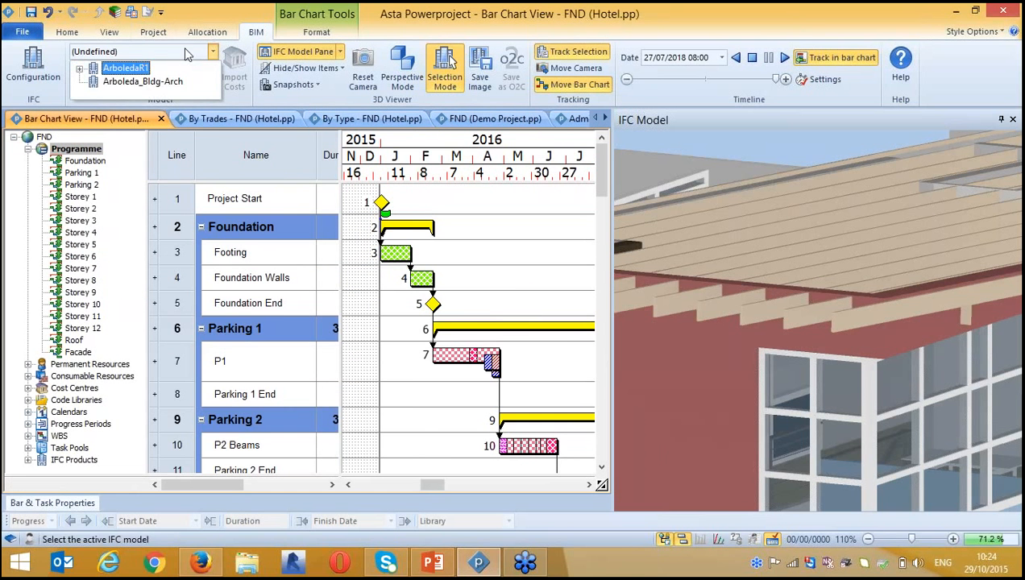
pyautogui.click(127, 70)
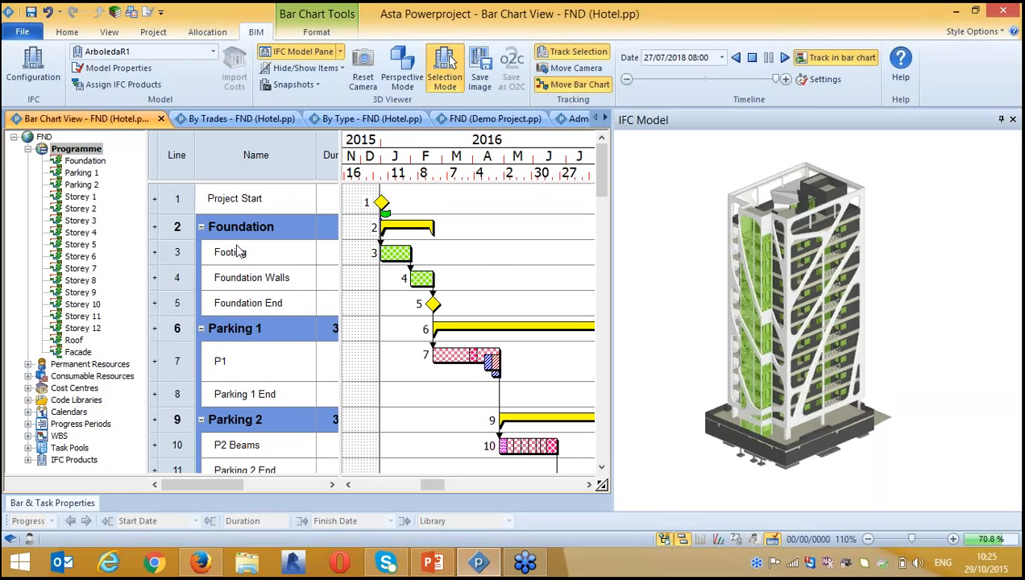
# - Expand the P1 line under Parking 1 to examine its individual tasks, and collapse it again
pyautogui.scroll(-1, 444, 392)
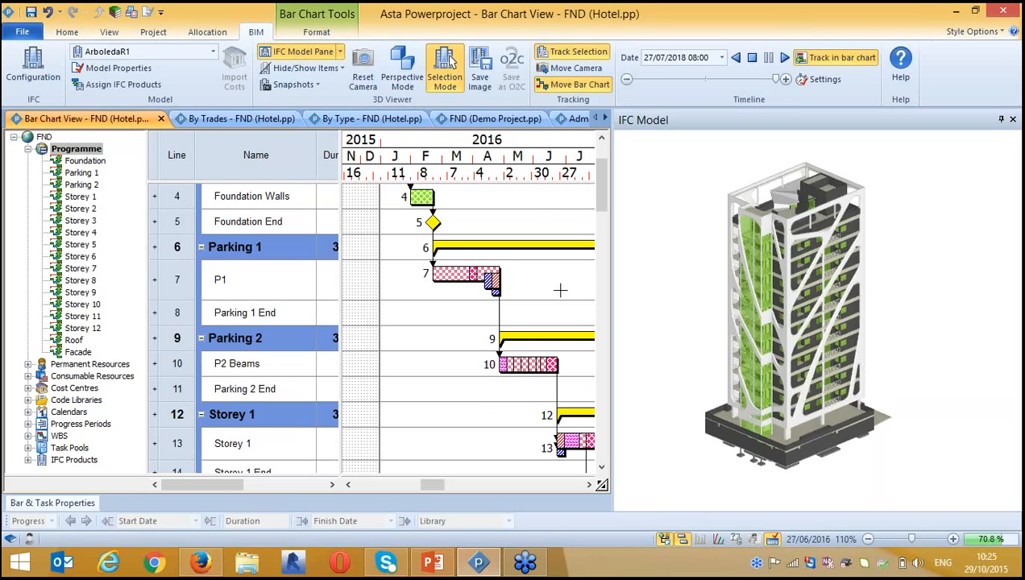
pyautogui.click(153, 279)
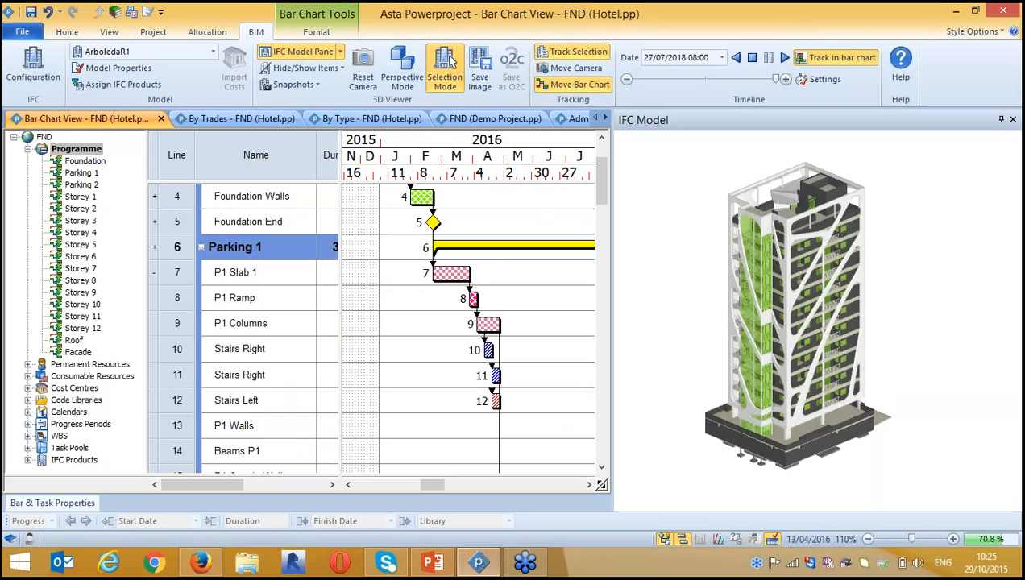
pyautogui.click(154, 273)
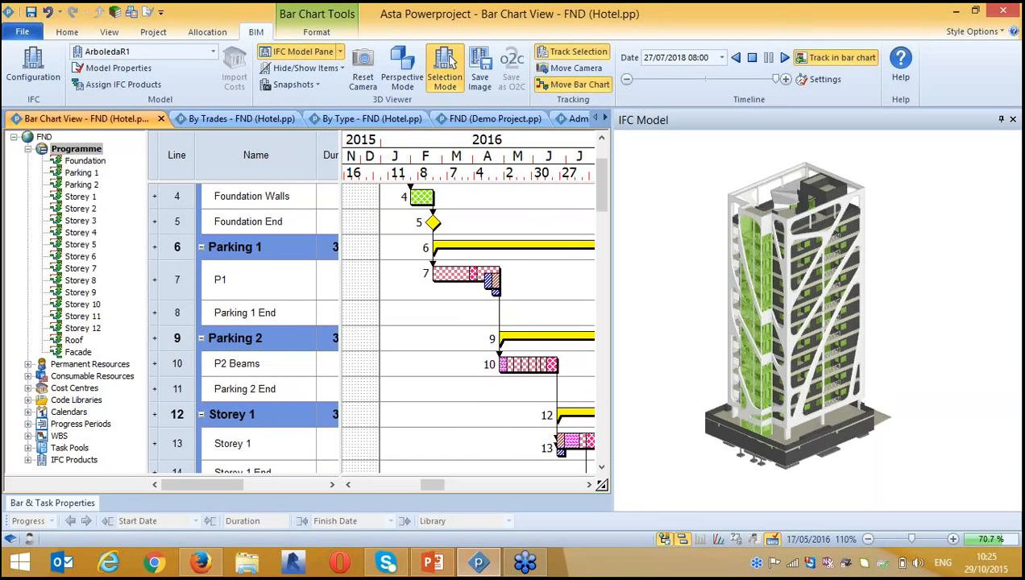
# - Collapse the Programme branch and expand the Code Libraries to examine the Type and Trades Contractor codes
pyautogui.click(28, 150)
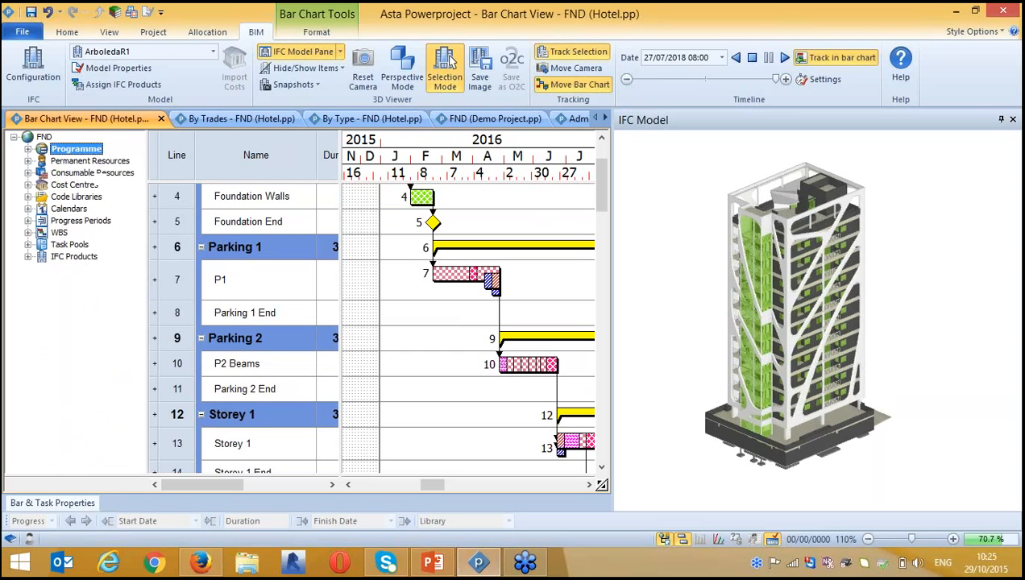
pyautogui.click(27, 196)
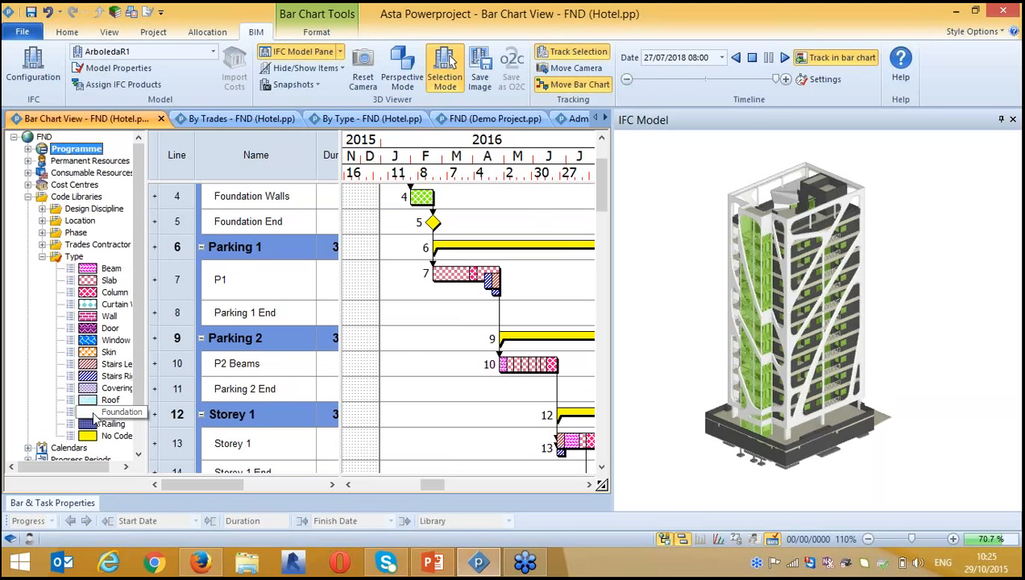
pyautogui.click(42, 244)
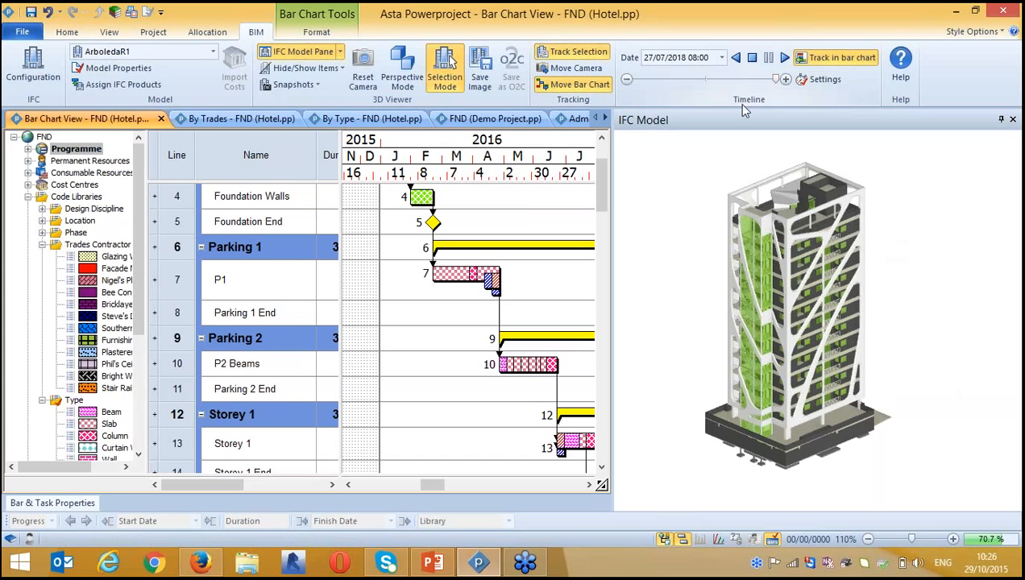
pyautogui.scroll(3, 467, 322)
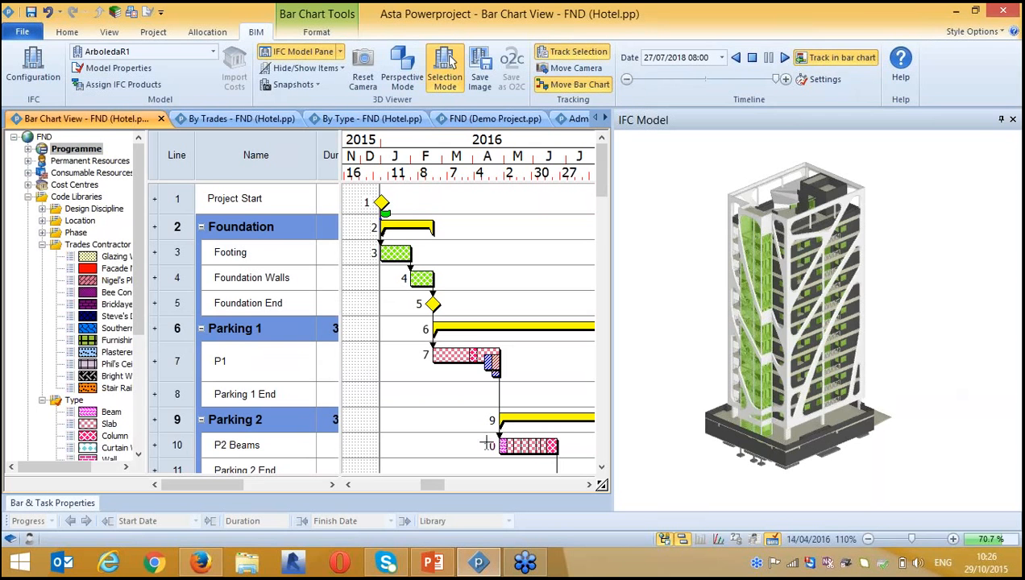
# - Play the construction timeline of the ArboledaR1 model through to the end of the Hotel programme
pyautogui.click(784, 57)
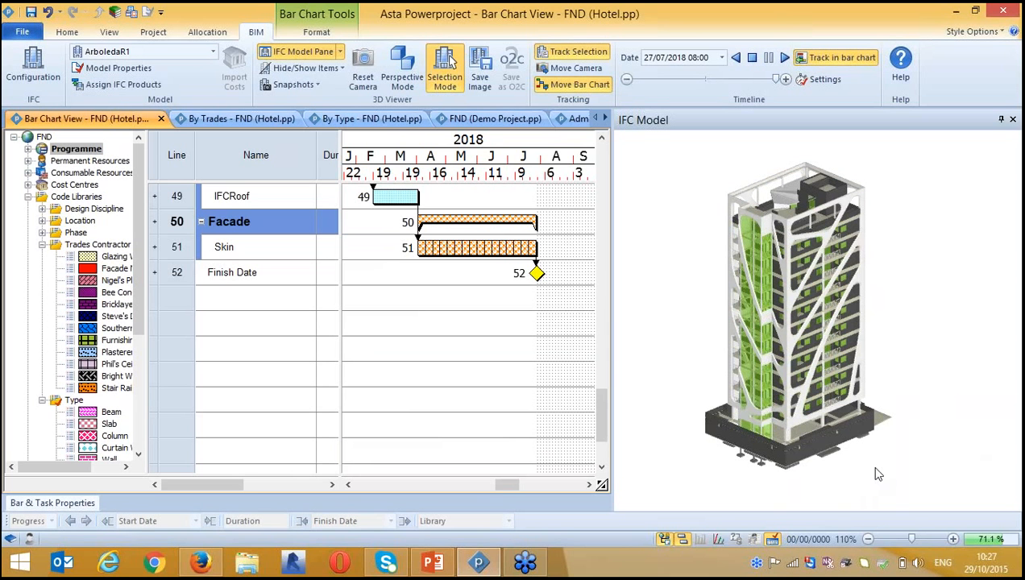
pyautogui.scroll(-1, 876, 451)
pyautogui.scroll(2, 875, 451)
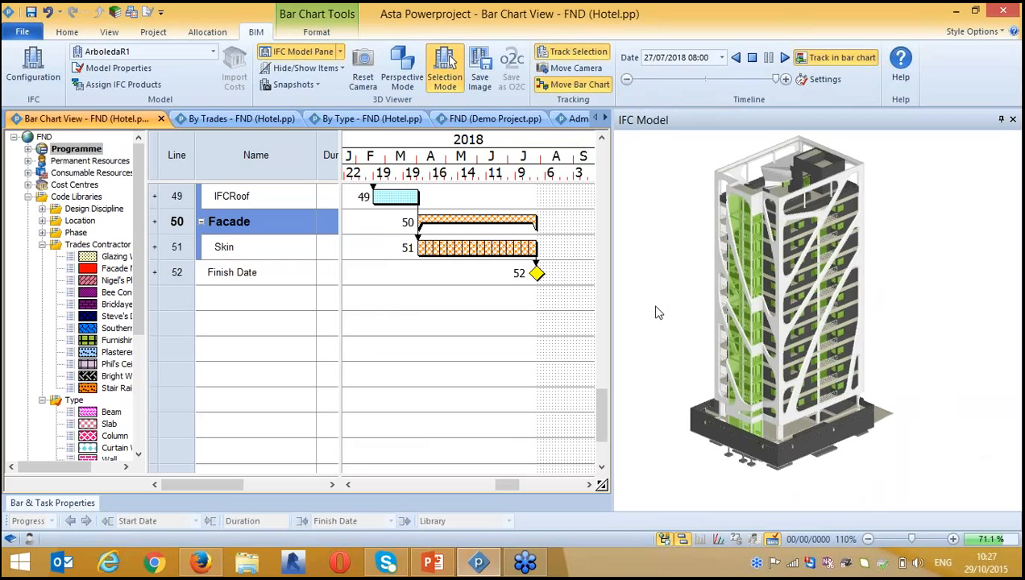
# - Set the model's timeline date to 01/01/2018 to view the construction state on that day
pyautogui.click(723, 59)
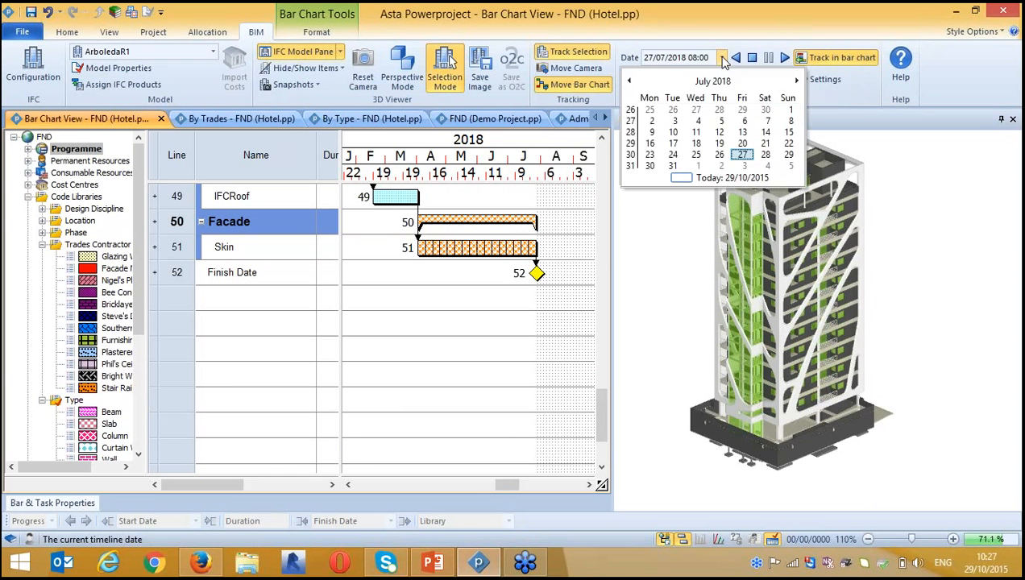
pyautogui.click(706, 81)
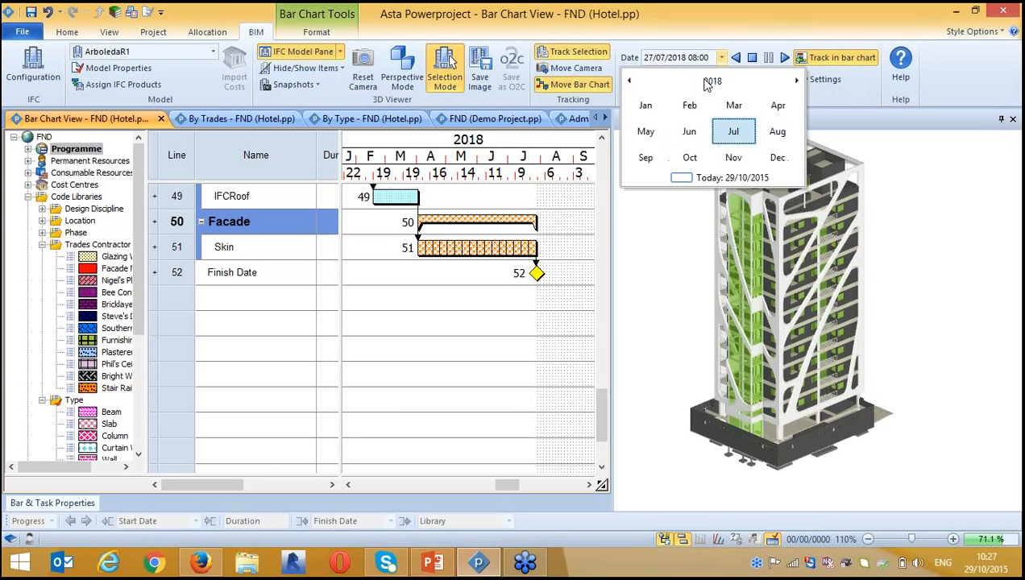
pyautogui.click(649, 107)
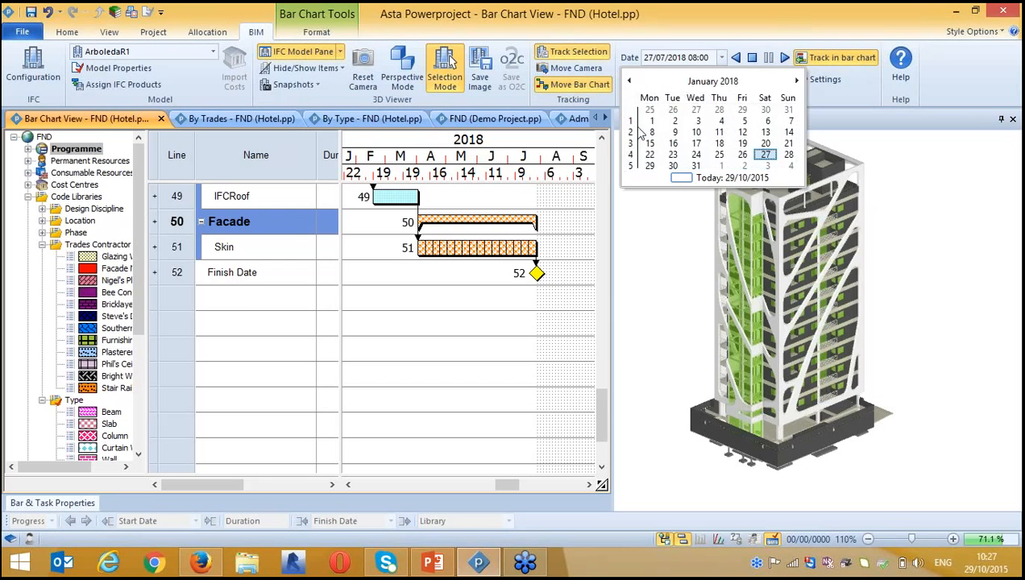
pyautogui.click(651, 123)
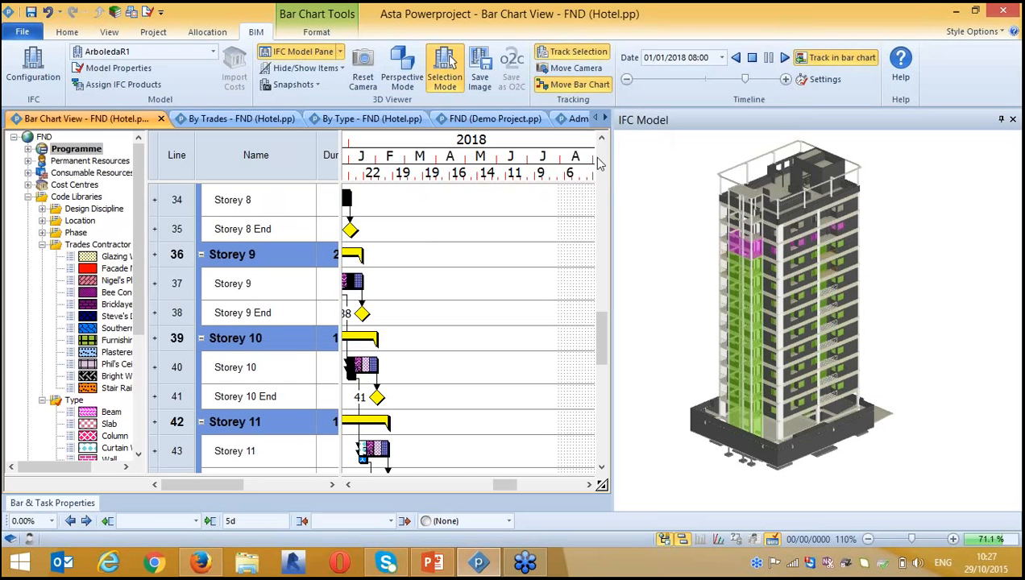
# - Set the model's timeline date back to 01/11/2017
pyautogui.click(722, 58)
pyautogui.click(632, 83)
pyautogui.click(631, 83)
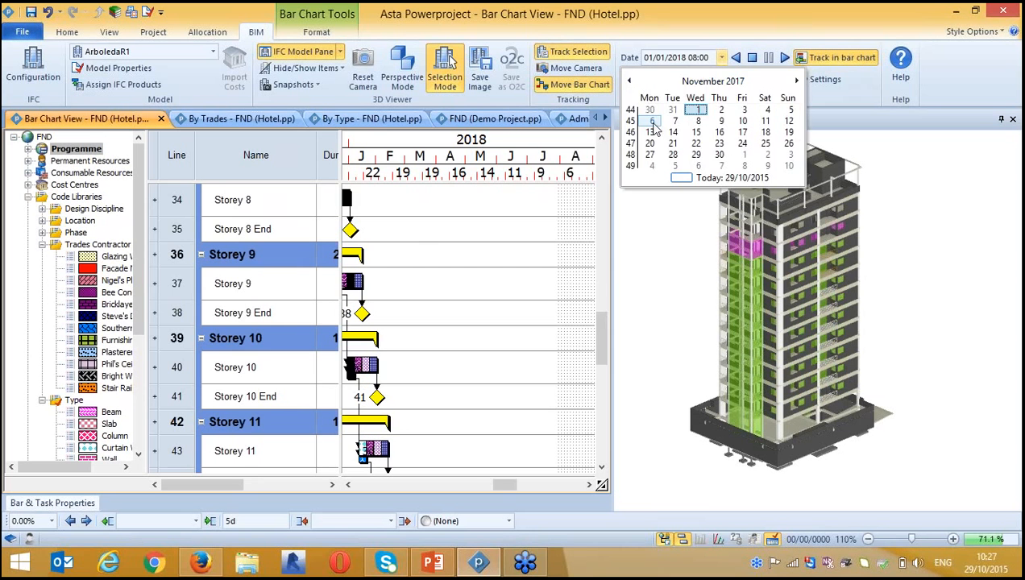
pyautogui.click(697, 110)
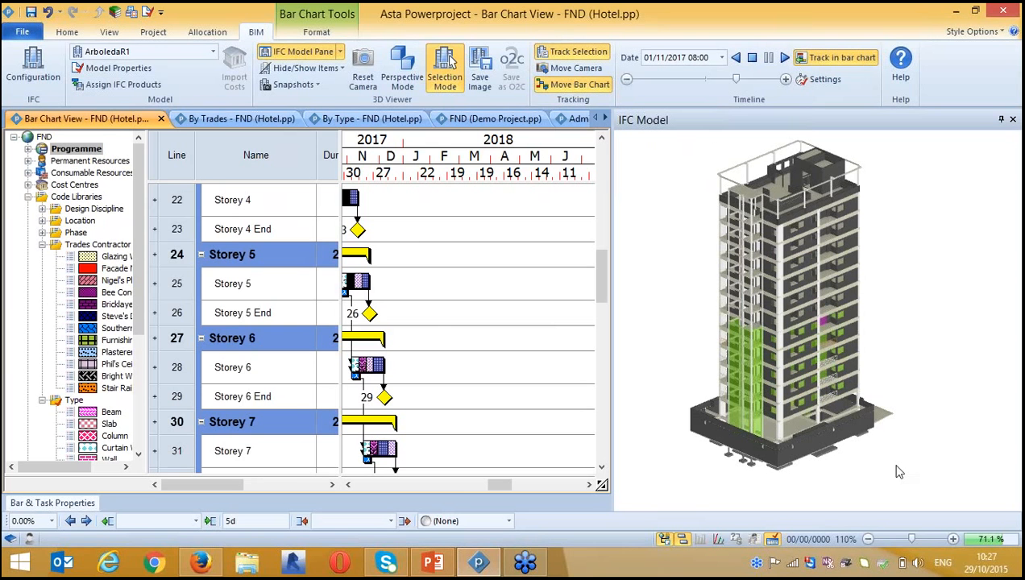
# - Switch to the Hotel project's By Trades view and examine its available filters
pyautogui.click(213, 119)
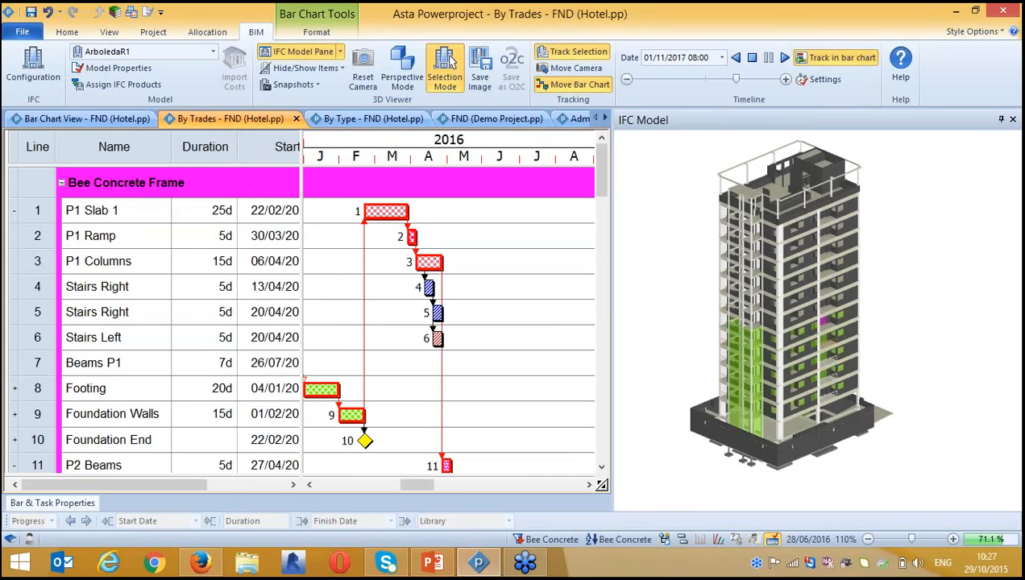
pyautogui.click(109, 32)
pyautogui.click(116, 68)
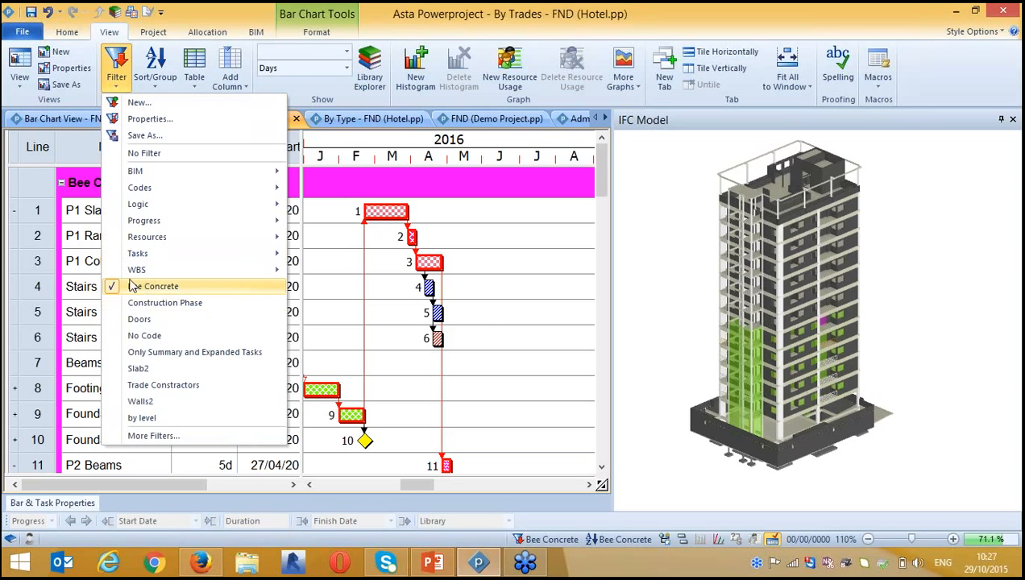
pyautogui.click(505, 341)
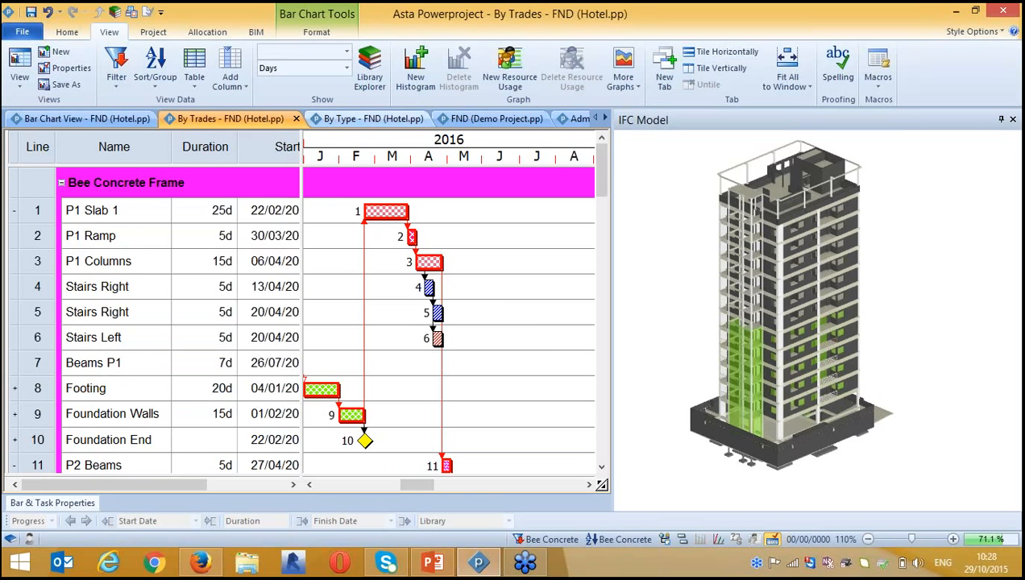
# - Limit the 3D model to the products of the tasks listed in the Bee Concrete view
pyautogui.click(255, 31)
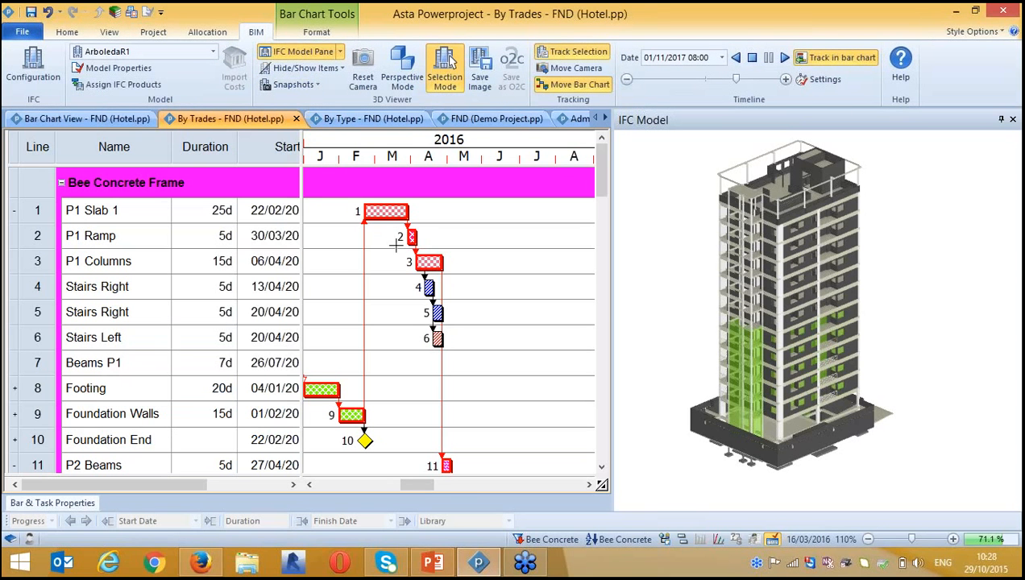
pyautogui.click(324, 68)
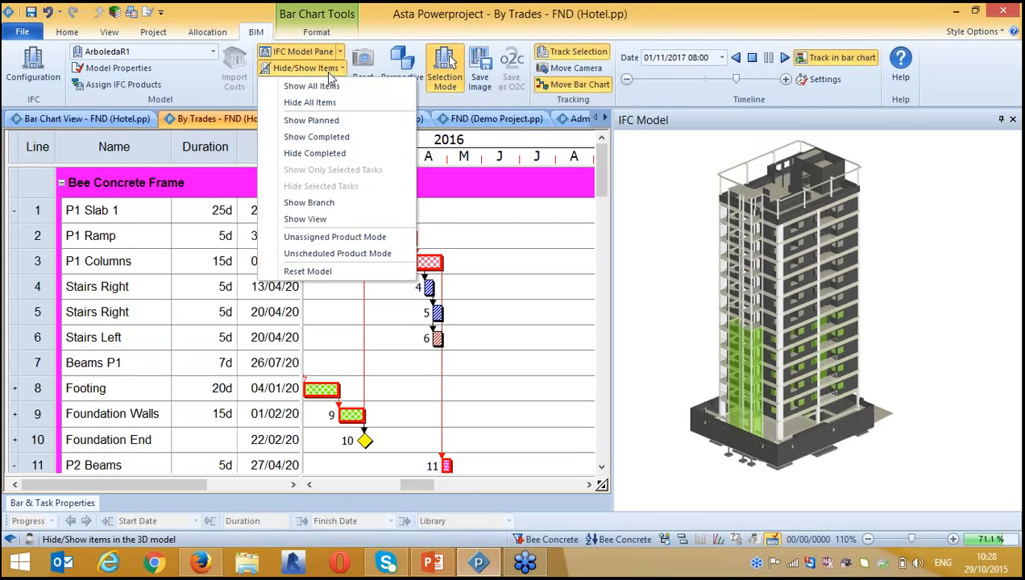
pyautogui.click(327, 220)
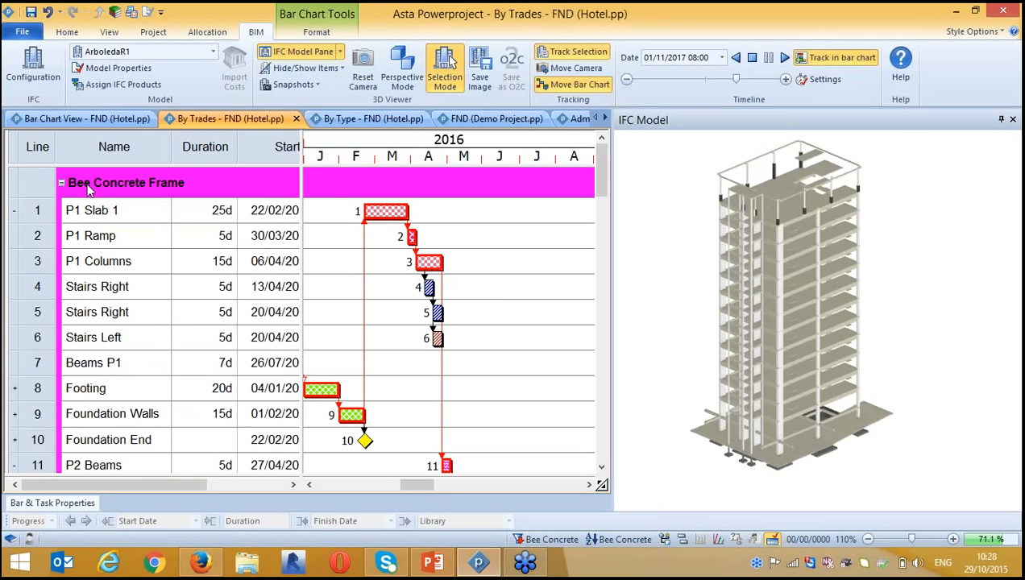
# - Apply the Trade Constractors filter with only Bricklayer & Son Ltd selected in place of Bee Concrete Frame
pyautogui.click(108, 32)
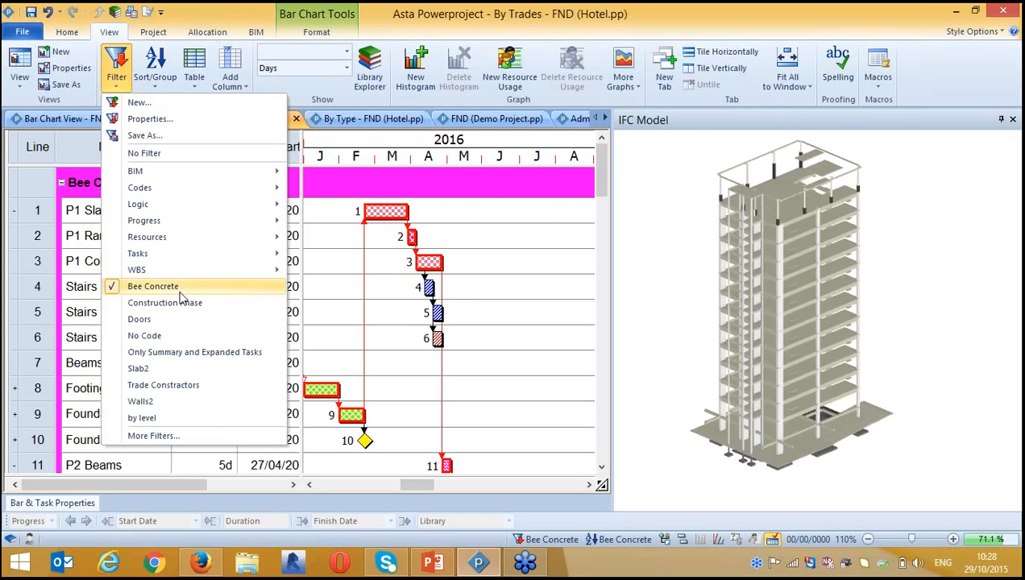
pyautogui.click(192, 385)
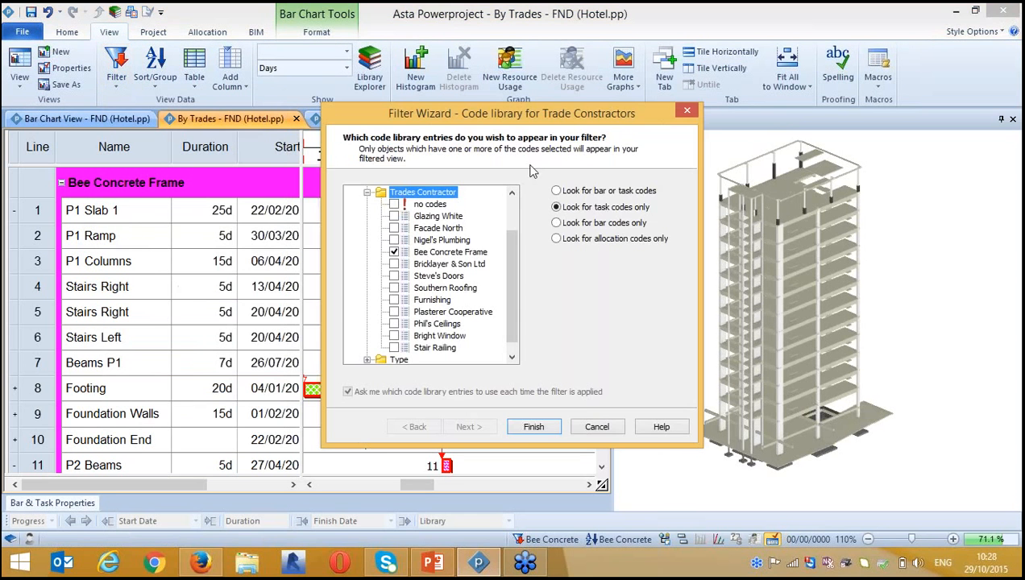
pyautogui.click(399, 251)
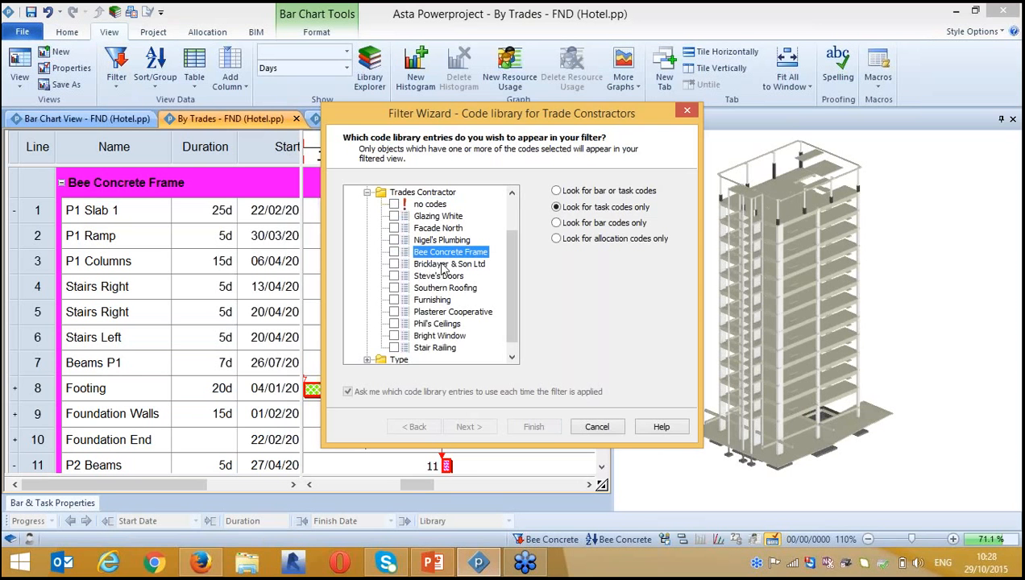
pyautogui.click(397, 267)
pyautogui.click(395, 265)
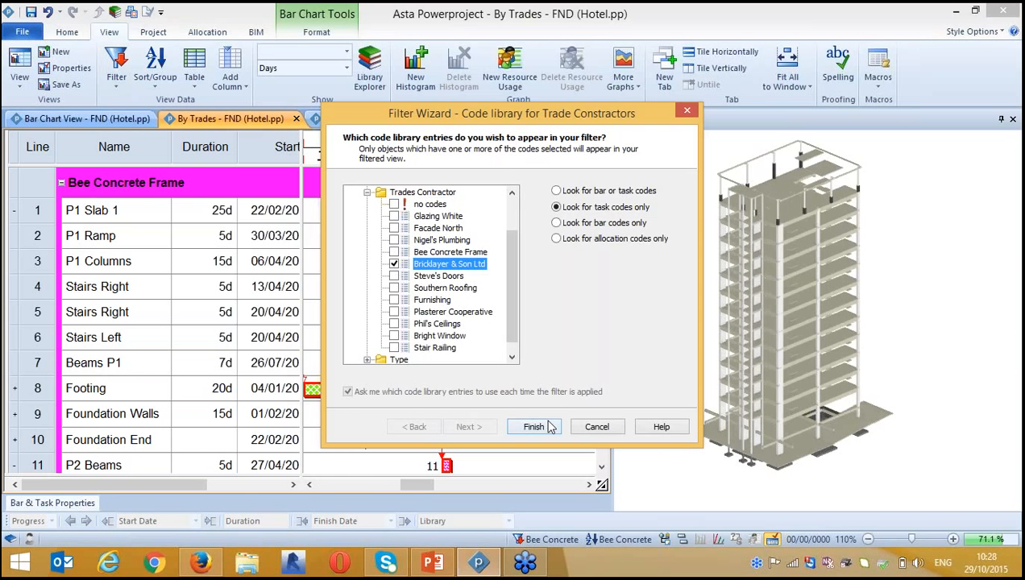
pyautogui.click(536, 426)
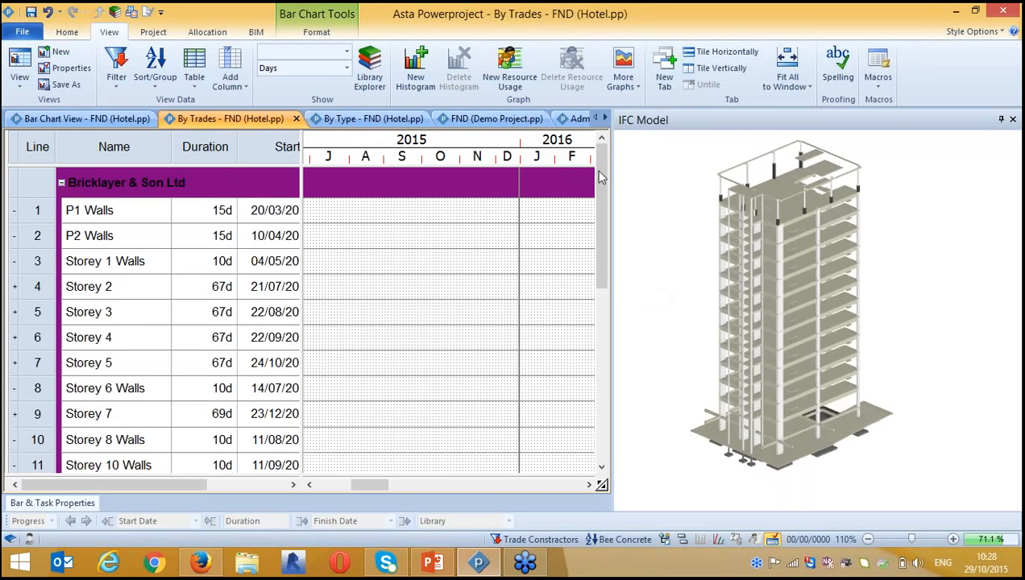
# - Limit the 3D model to the products of the Bricklayer & Son Ltd tasks in the filtered view
pyautogui.moveTo(600, 170); pyautogui.dragTo(600, 136)
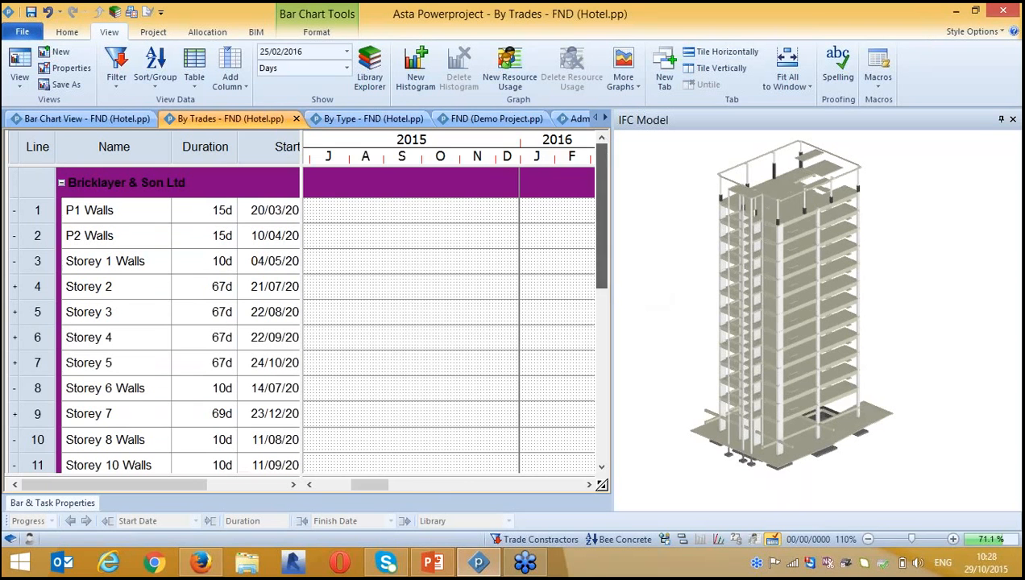
pyautogui.moveTo(373, 493); pyautogui.dragTo(464, 494)
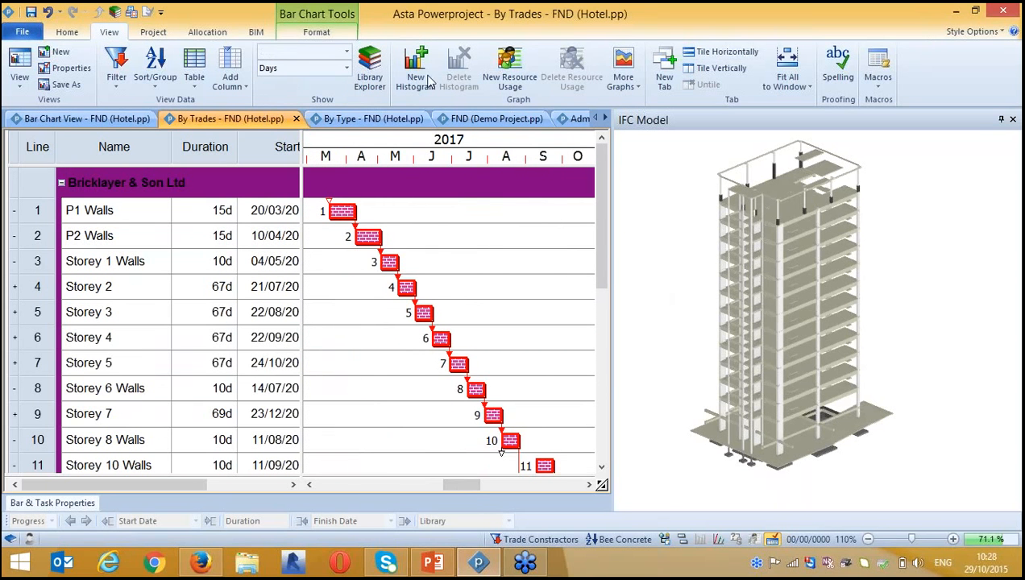
pyautogui.click(256, 32)
pyautogui.click(335, 51)
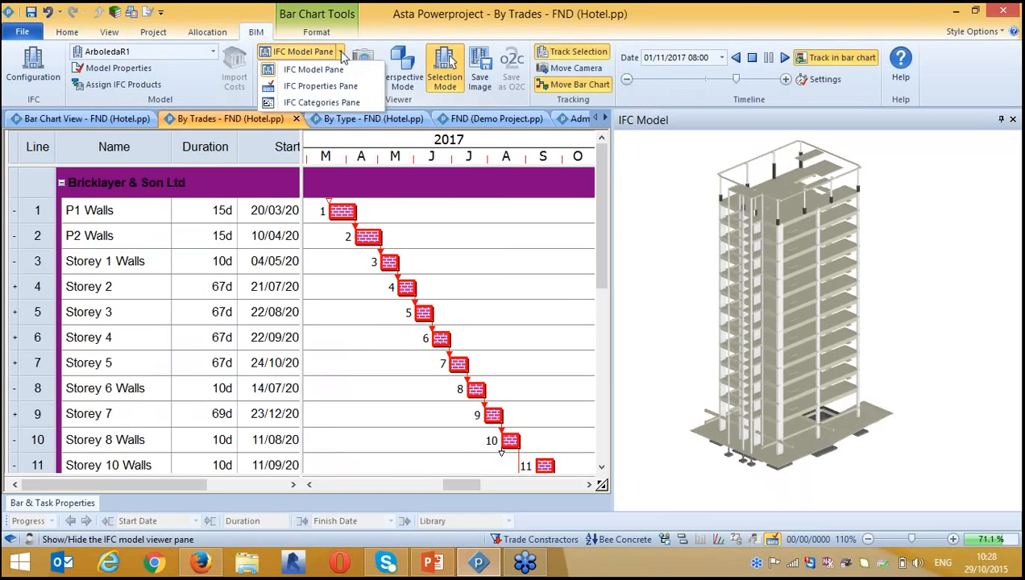
pyautogui.click(334, 54)
pyautogui.click(334, 69)
pyautogui.click(318, 219)
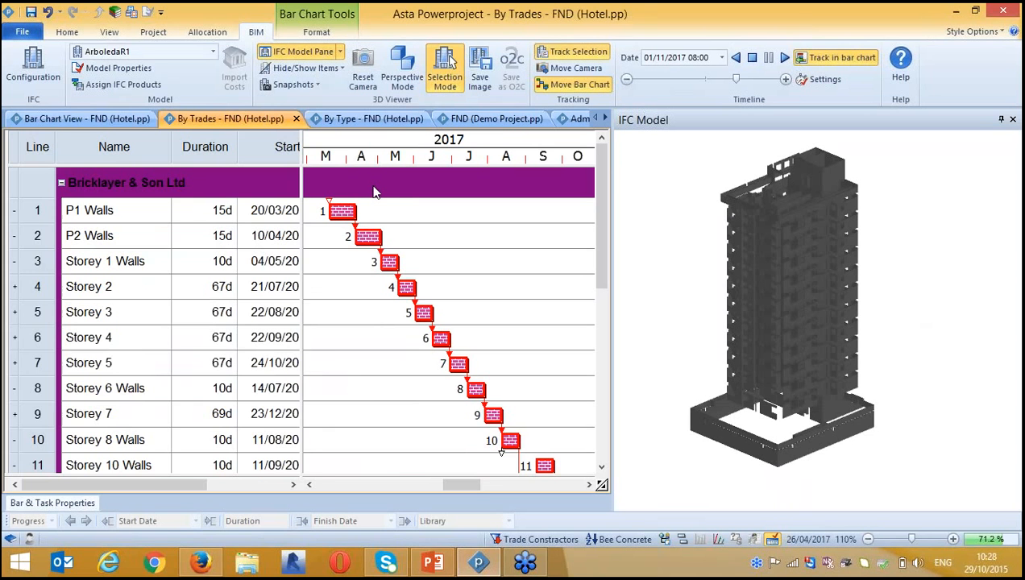
# - Return to the Hotel project's Bar Chart View and show all items in the 3D model
pyautogui.click(101, 120)
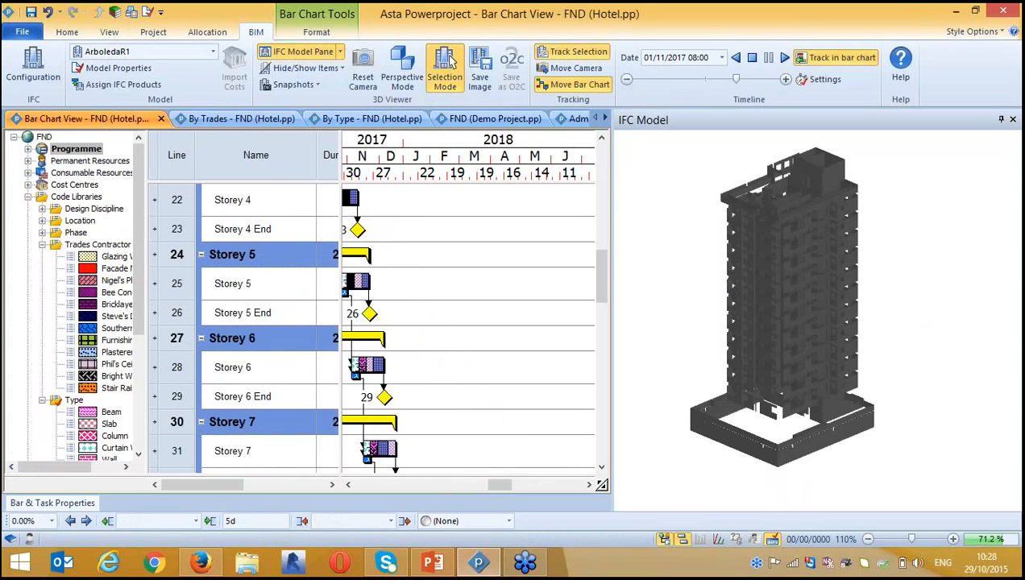
pyautogui.click(336, 71)
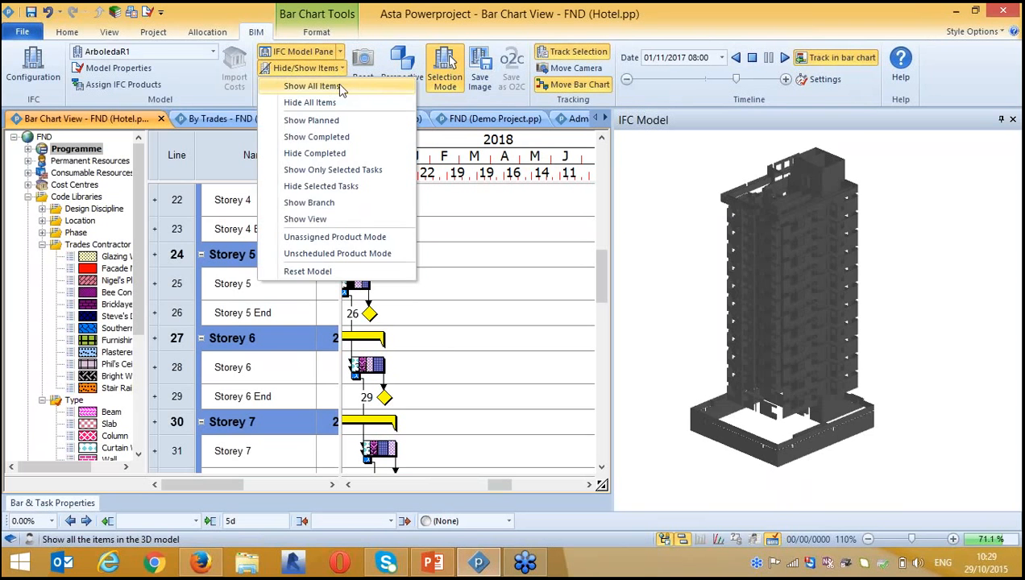
pyautogui.click(339, 87)
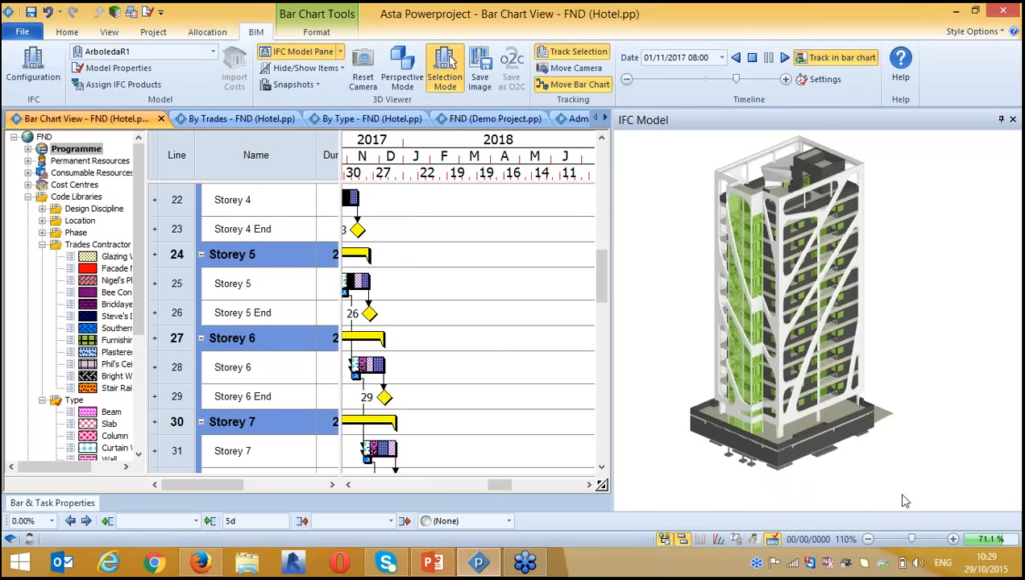
# - Frame the whole building from outside and save the camera position as a snapshot named "exterior 1"
pyautogui.moveTo(870, 493); pyautogui.dragTo(813, 485)
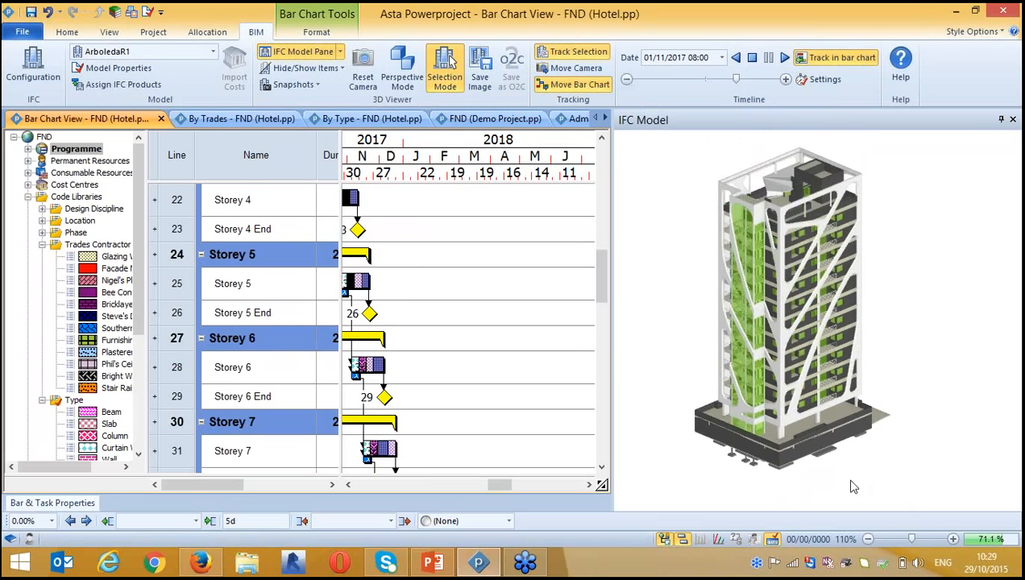
pyautogui.moveTo(869, 484); pyautogui.dragTo(836, 486)
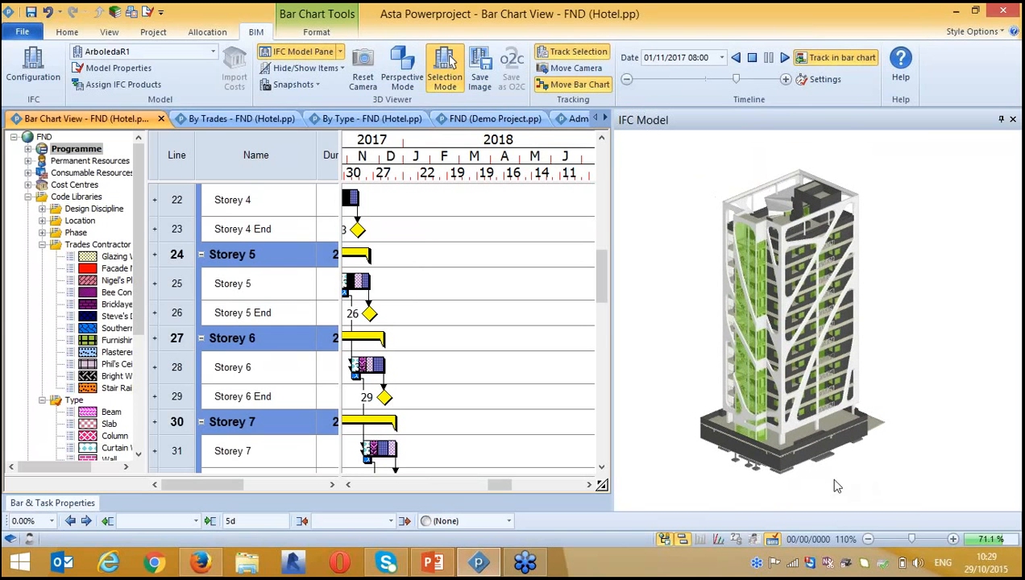
pyautogui.click(294, 84)
pyautogui.click(309, 263)
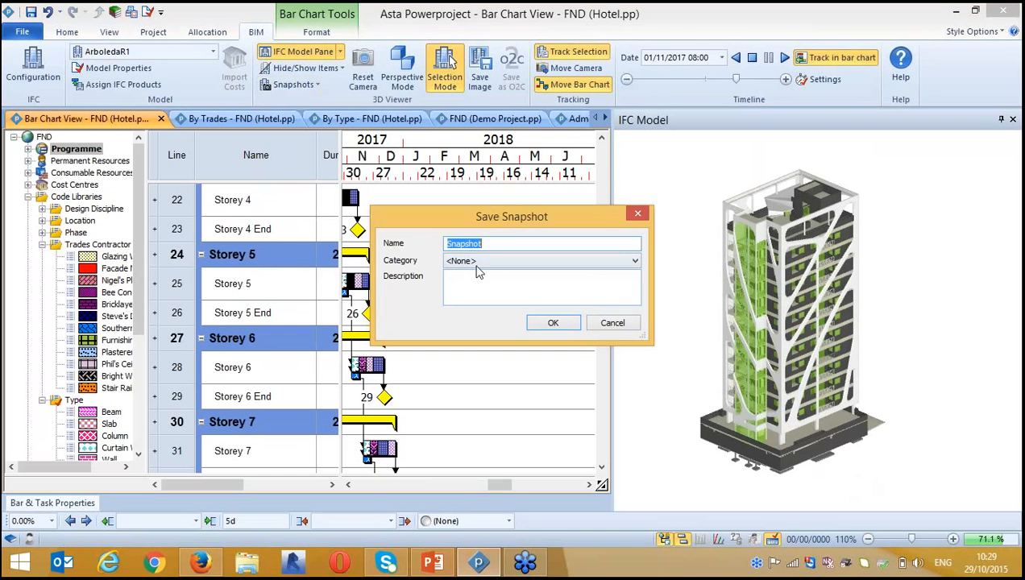
pyautogui.write('exterior 1')
pyautogui.click(554, 322)
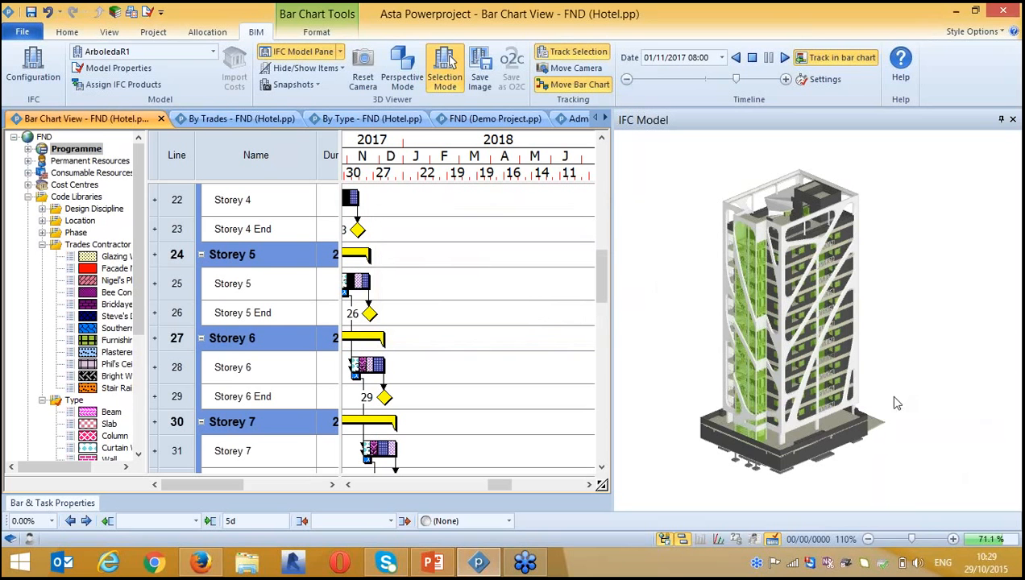
# - Turn off selection mode and return the model camera to the saved exterior 1 snapshot
pyautogui.moveTo(887, 450); pyautogui.dragTo(834, 463)
pyautogui.click(449, 84)
pyautogui.moveTo(856, 516); pyautogui.dragTo(844, 458)
pyautogui.scroll(2, 875, 450)
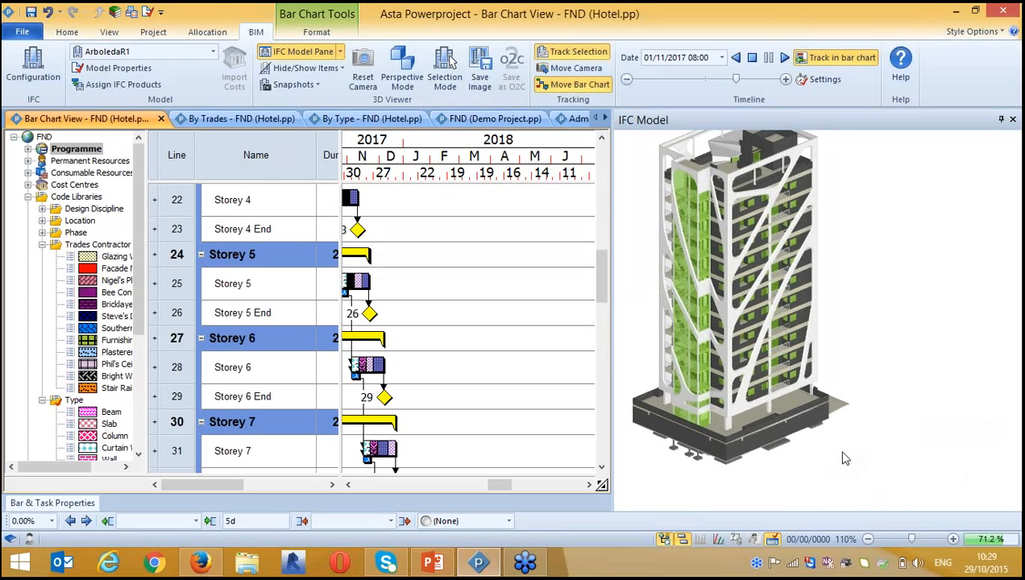
pyautogui.click(295, 84)
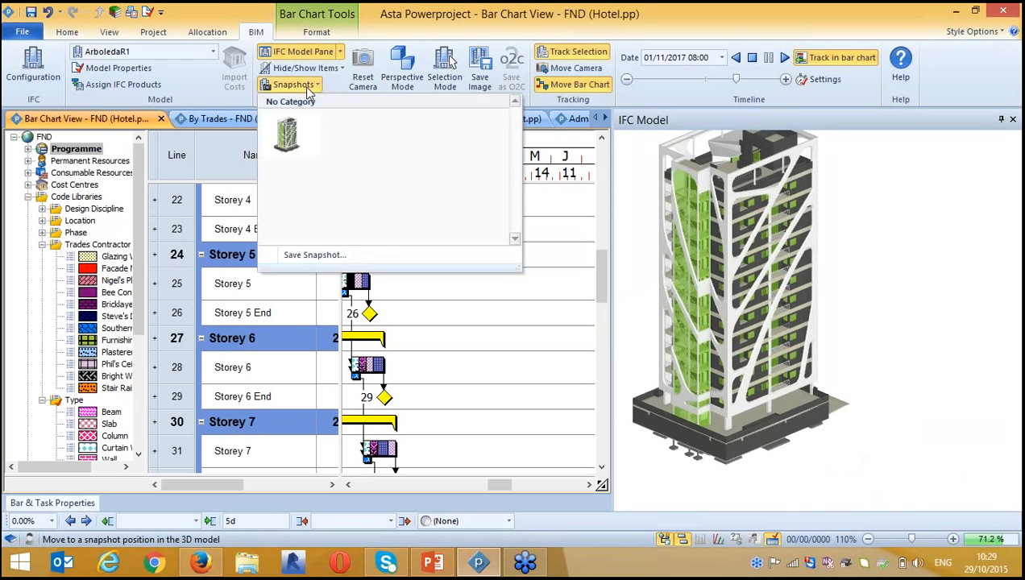
pyautogui.click(286, 136)
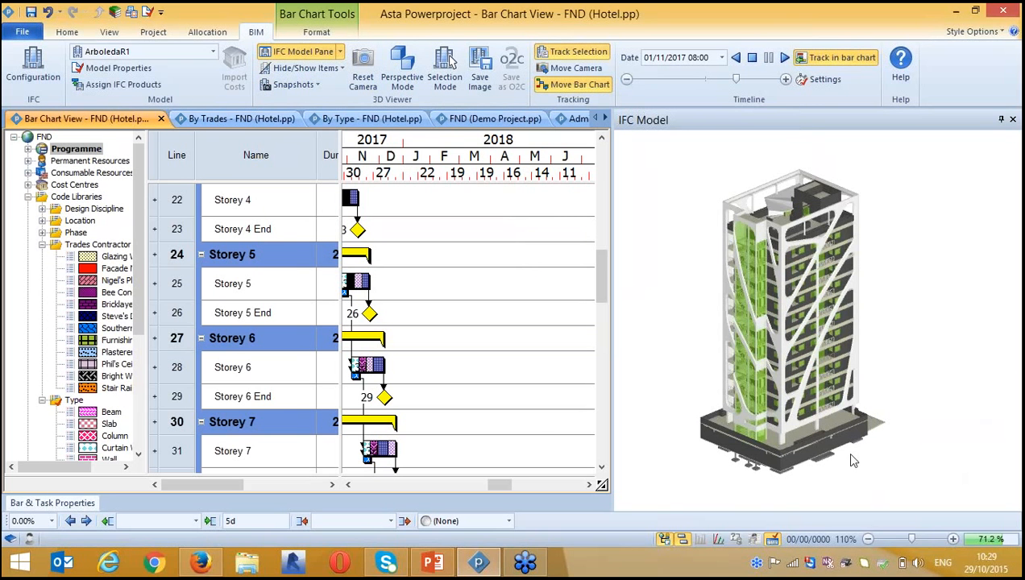
pyautogui.scroll(5, 852, 471)
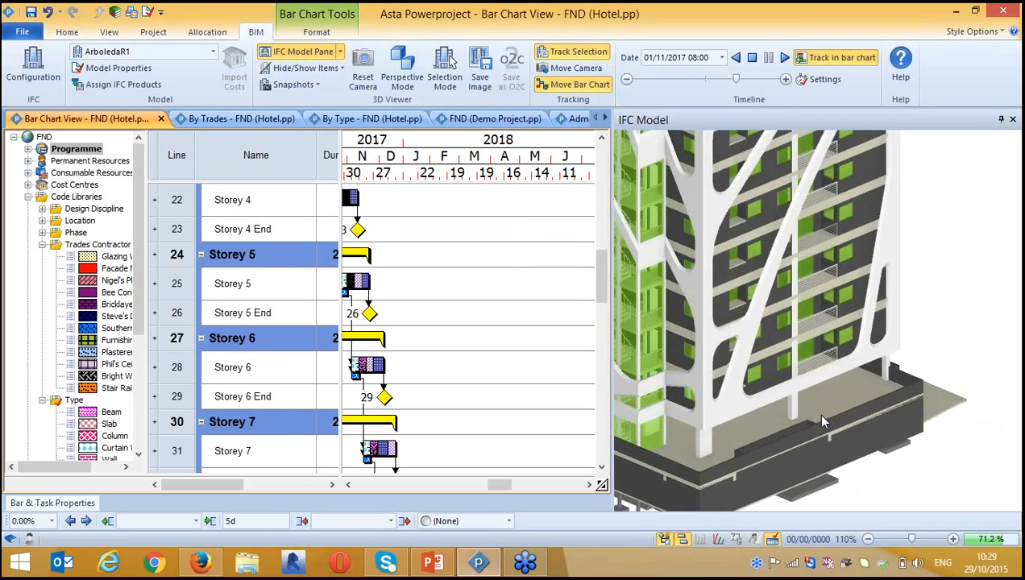
pyautogui.scroll(-5, 823, 417)
pyautogui.scroll(4, 825, 424)
pyautogui.scroll(-2, 825, 424)
pyautogui.scroll(2, 823, 423)
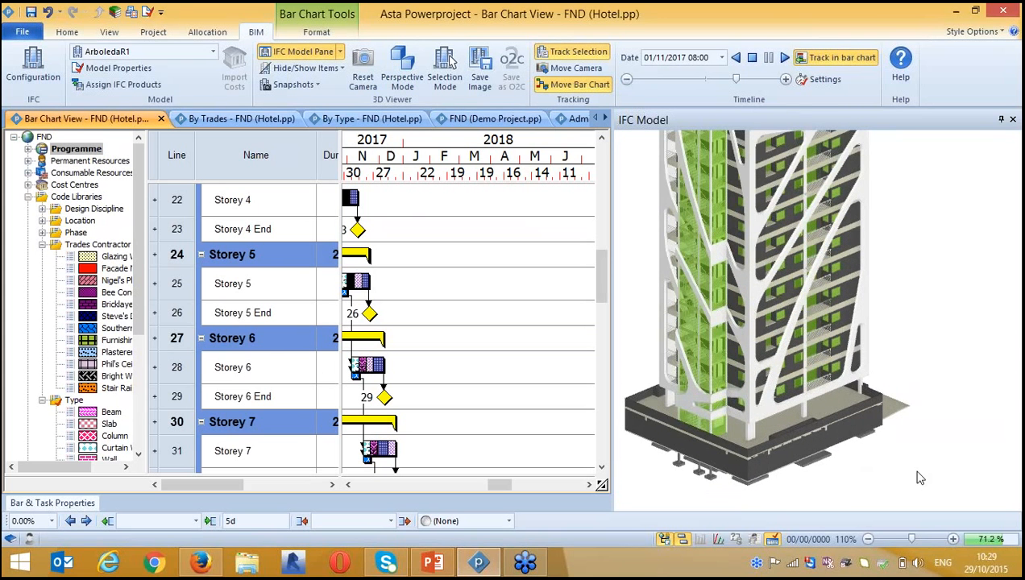
# - Set the colour override for IfcWallStandardCase to yellow in the ArboledaR1 model properties
pyautogui.scroll(-3, 920, 478)
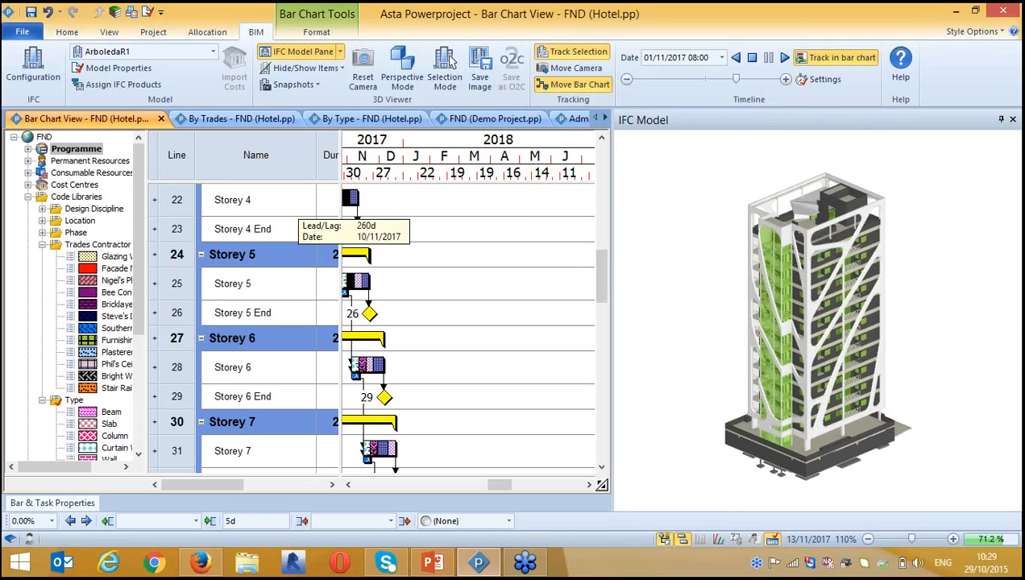
pyautogui.click(113, 69)
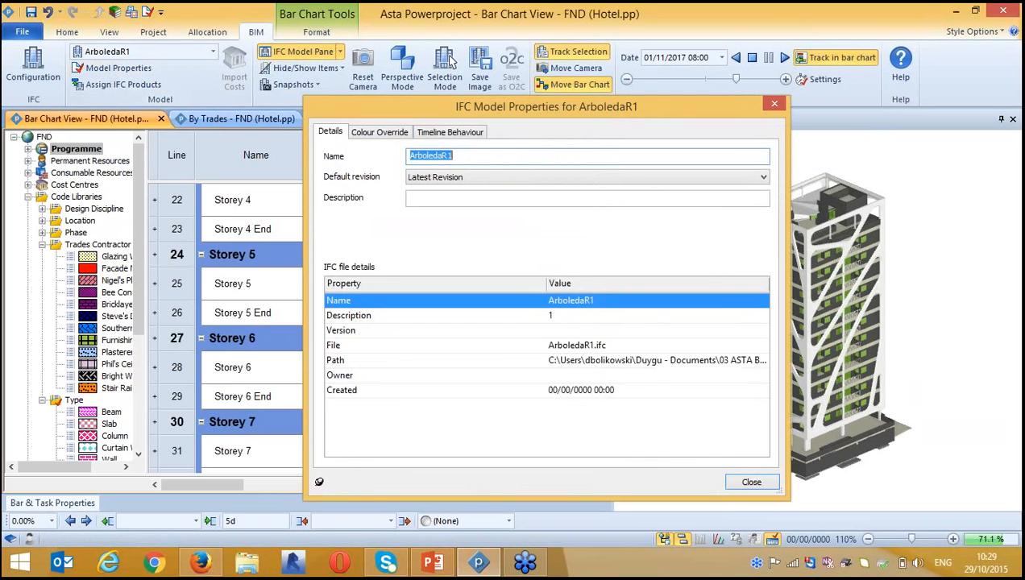
pyautogui.click(372, 133)
pyautogui.moveTo(626, 108); pyautogui.dragTo(420, 78)
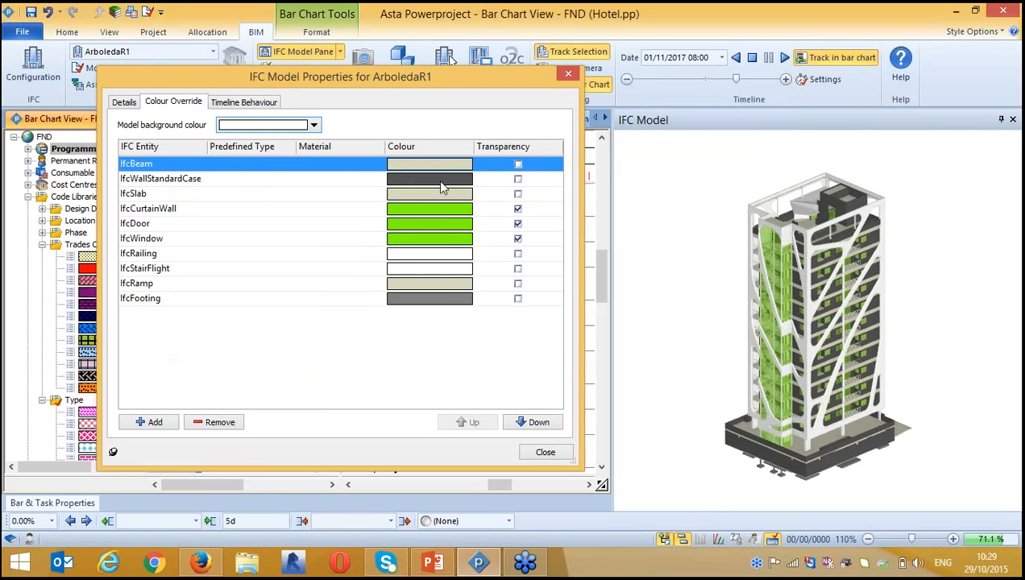
pyautogui.click(441, 180)
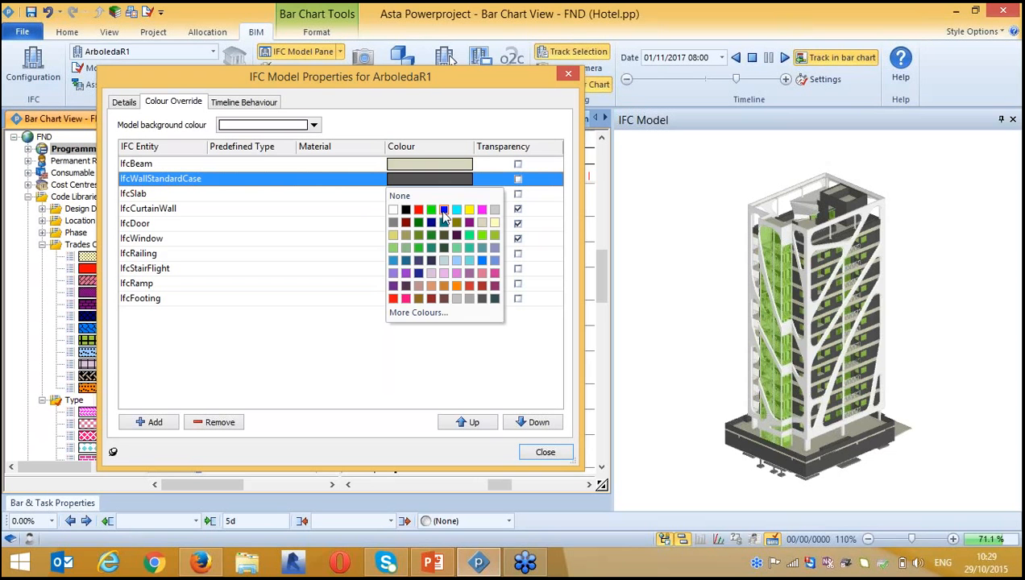
pyautogui.click(470, 211)
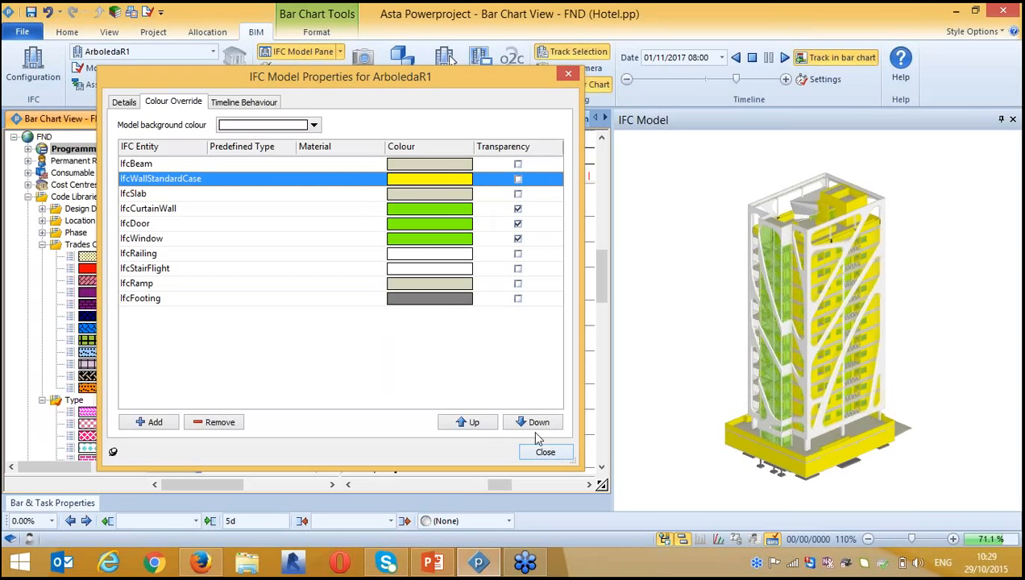
# - Change the IfcWallStandardCase colour override to dark brown and close the model properties
pyautogui.click(462, 180)
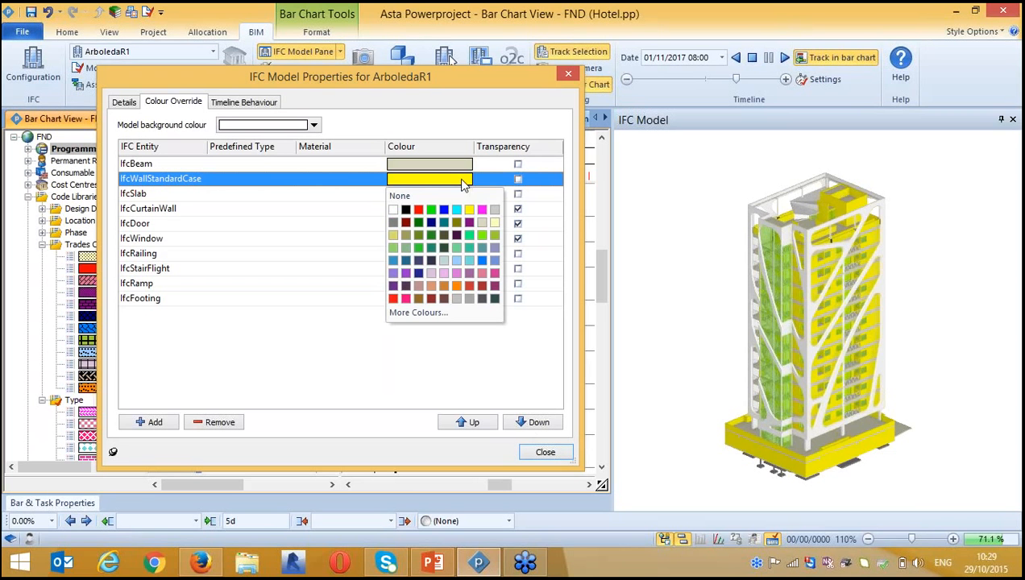
pyautogui.click(442, 303)
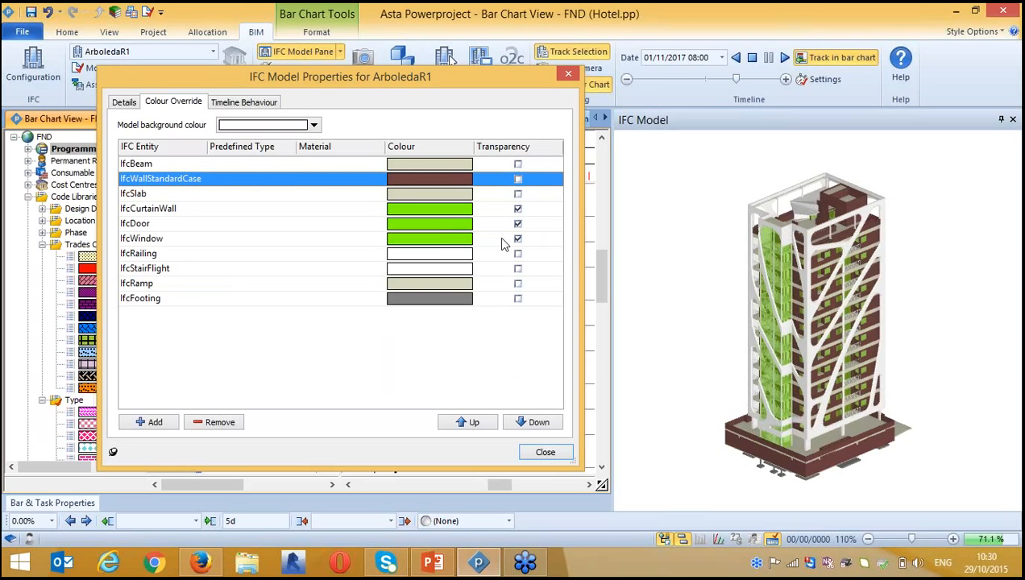
pyautogui.click(545, 454)
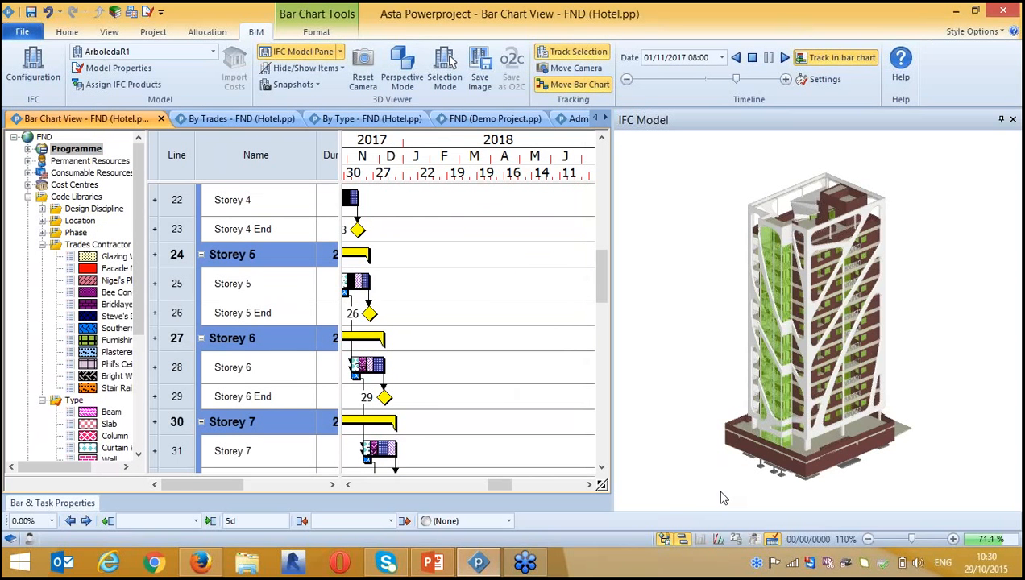
pyautogui.scroll(2, 890, 413)
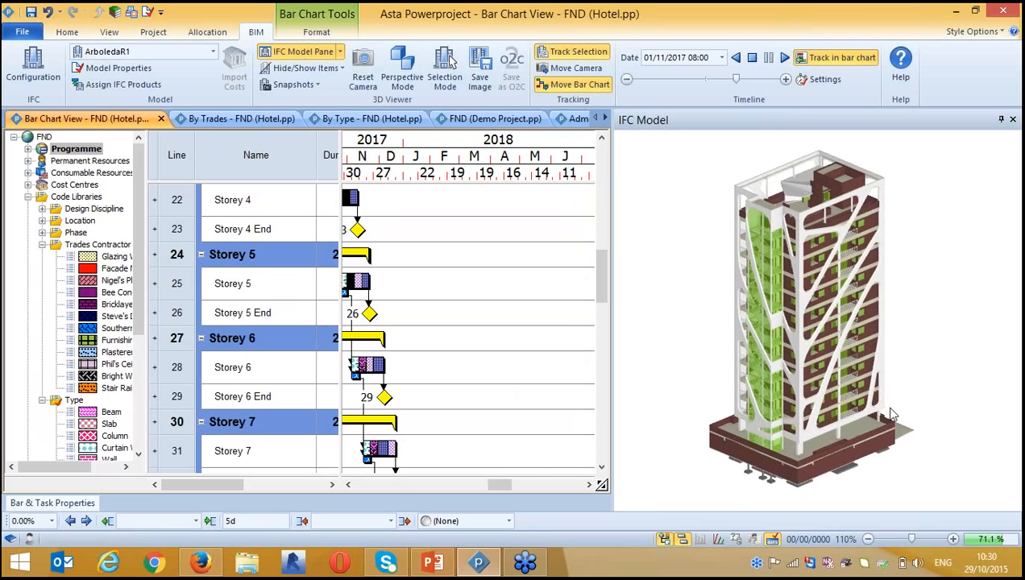
pyautogui.moveTo(890, 413); pyautogui.dragTo(633, 433)
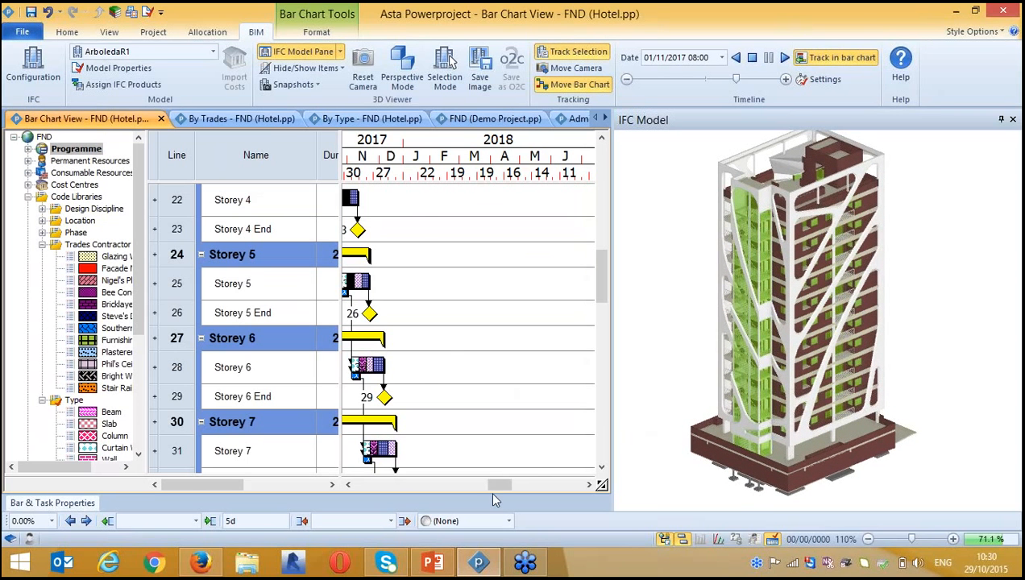
pyautogui.moveTo(501, 490); pyautogui.dragTo(459, 490)
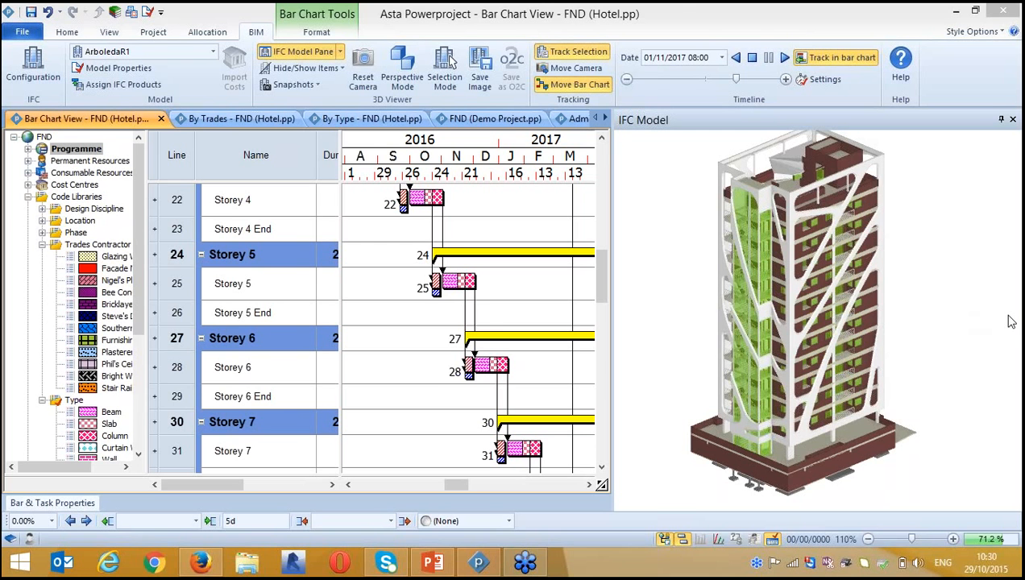
pyautogui.click(578, 121)
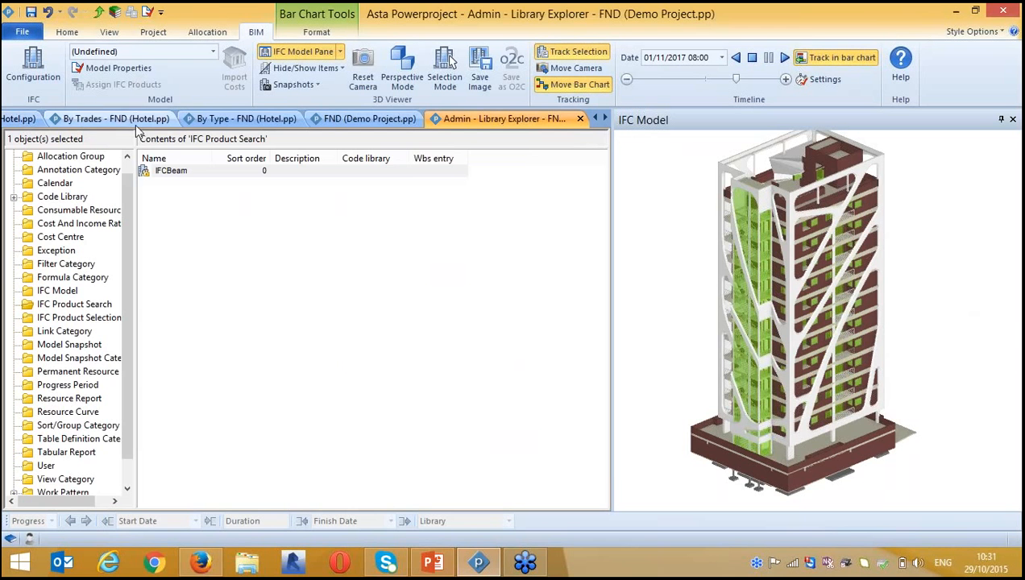
pyautogui.click(377, 121)
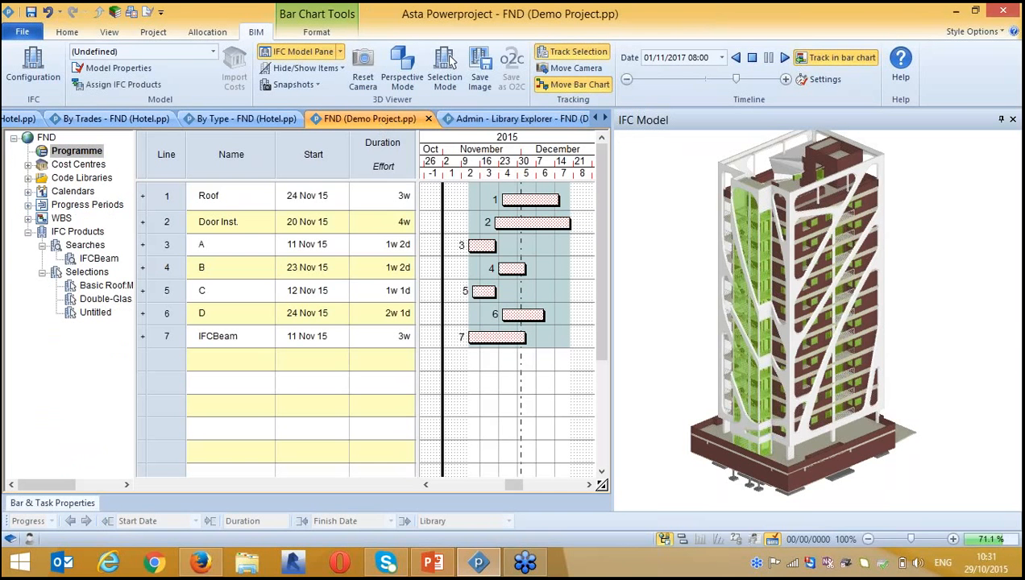
pyautogui.click(141, 51)
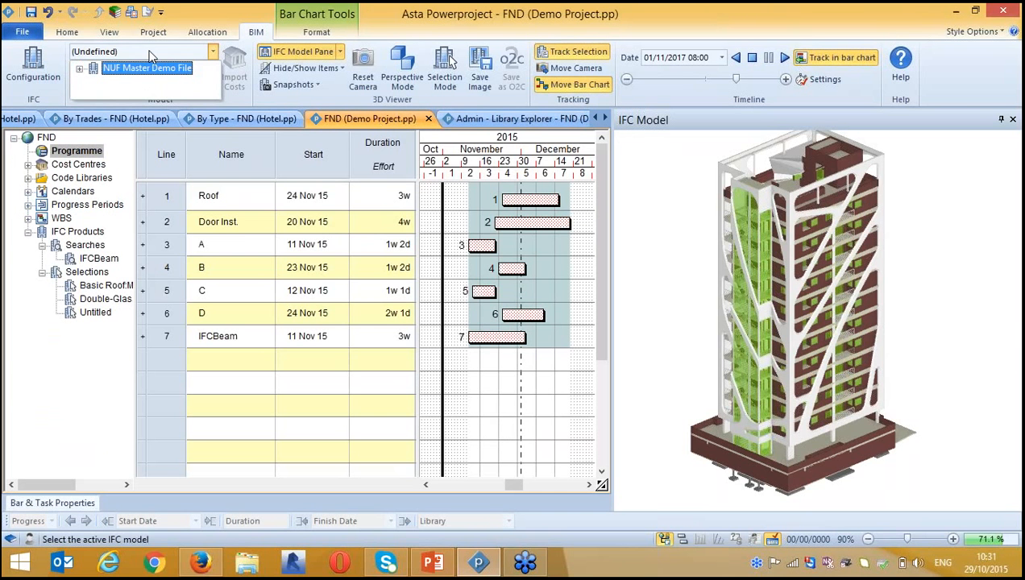
# - Open the project file BIM Demo File-Complete.pp from the NUF House folder inside Projects
pyautogui.click(18, 31)
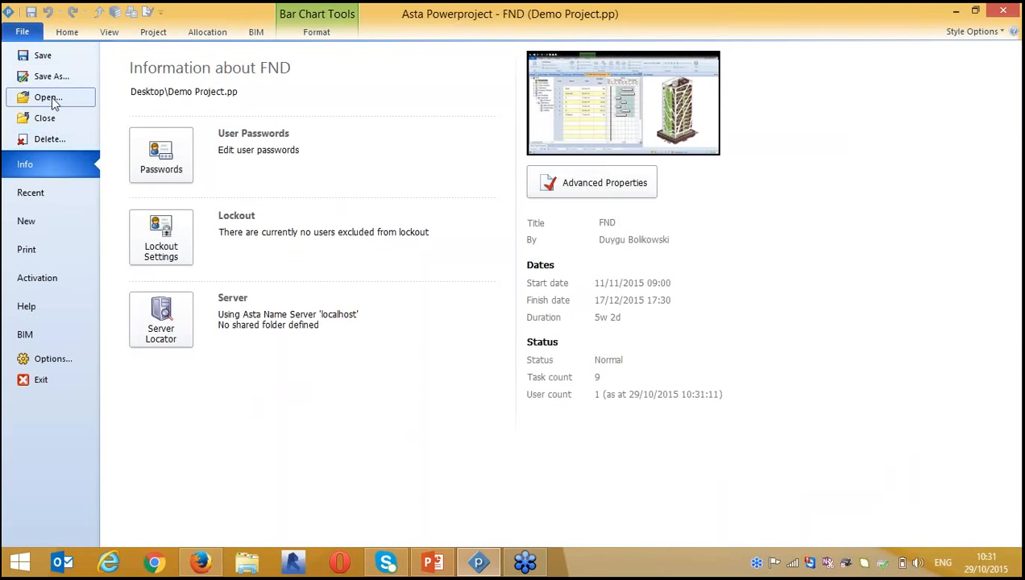
pyautogui.click(49, 98)
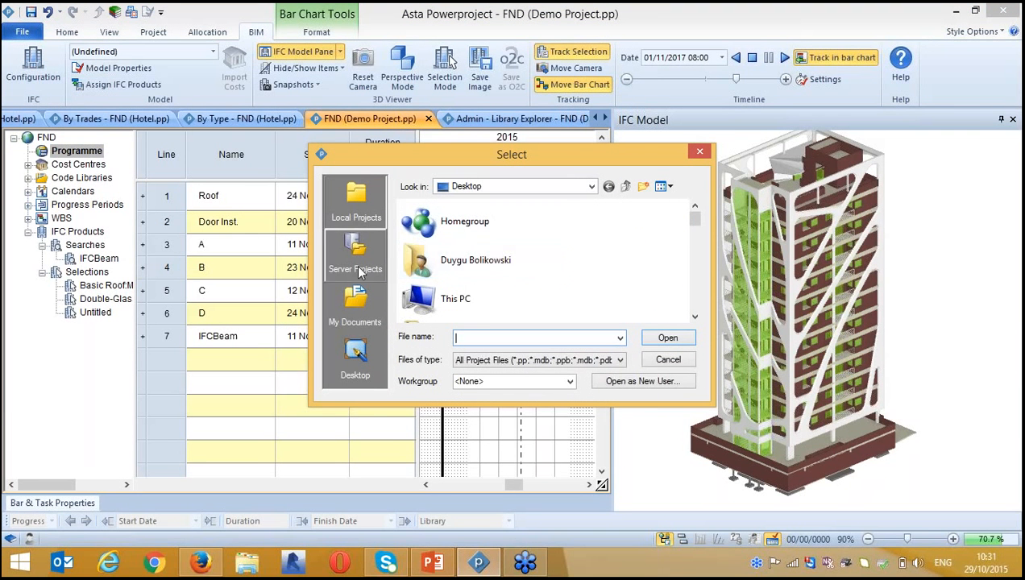
pyautogui.doubleClick(465, 265)
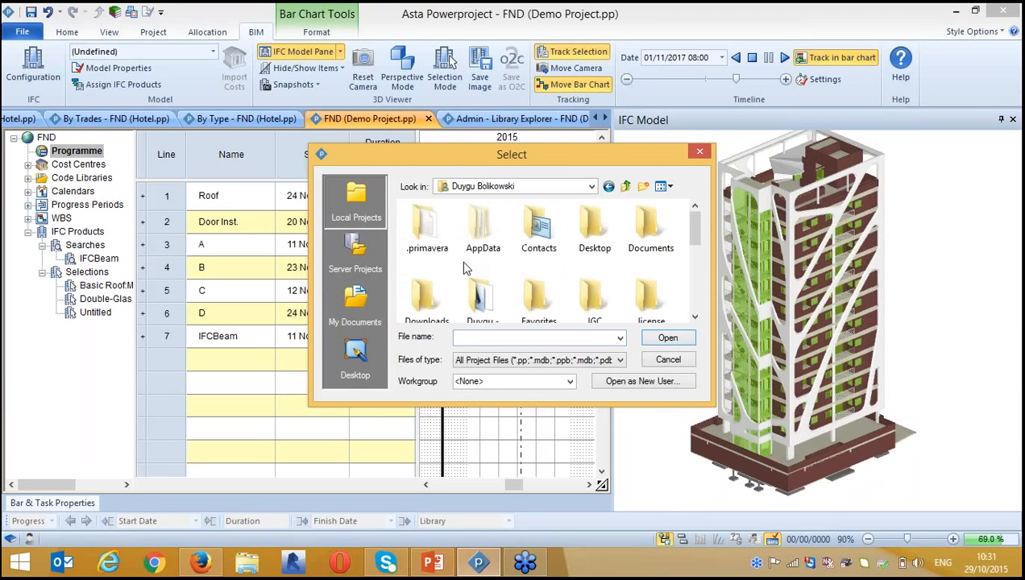
pyautogui.click(696, 316)
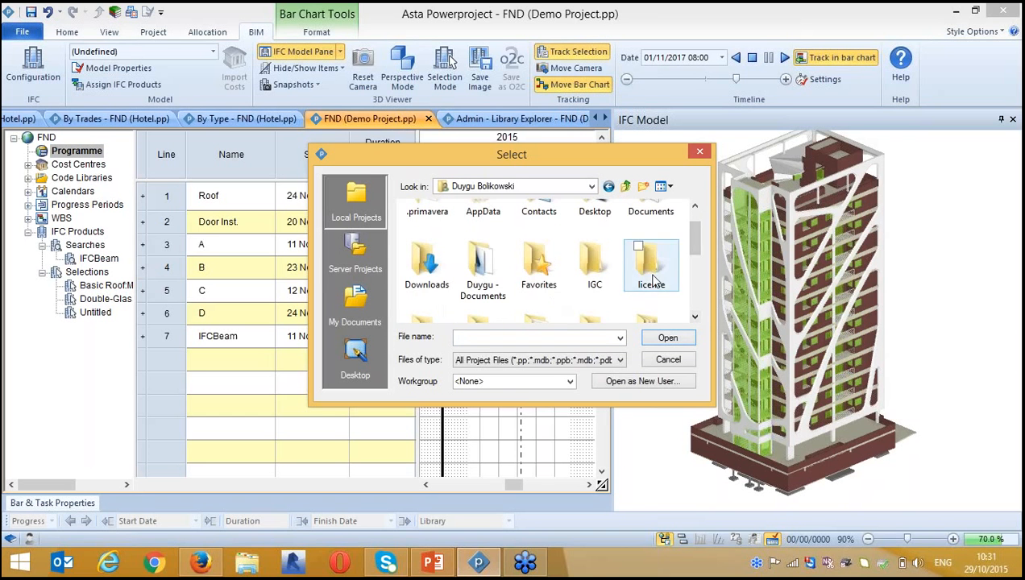
pyautogui.doubleClick(481, 266)
pyautogui.doubleClick(471, 269)
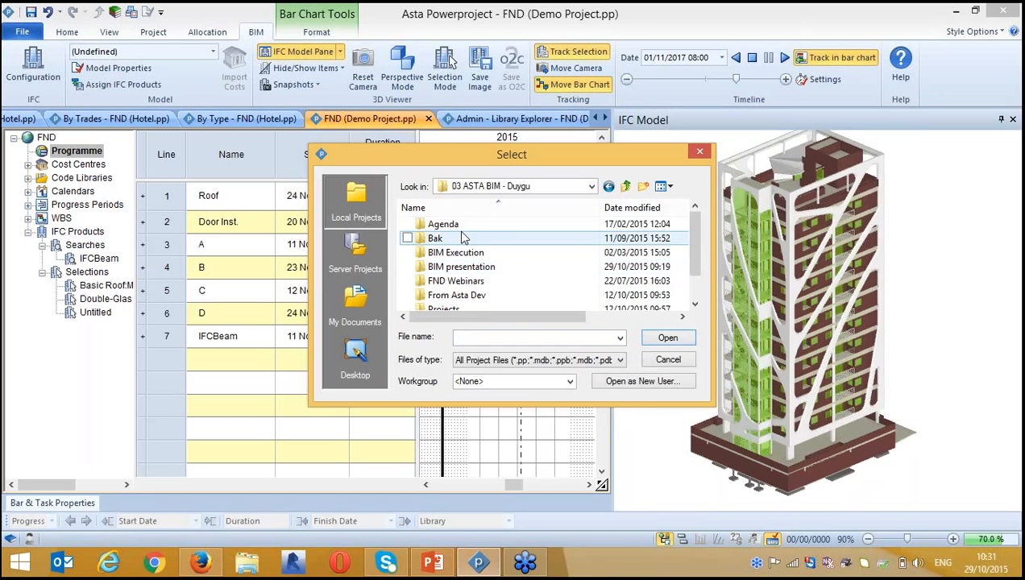
pyautogui.doubleClick(456, 307)
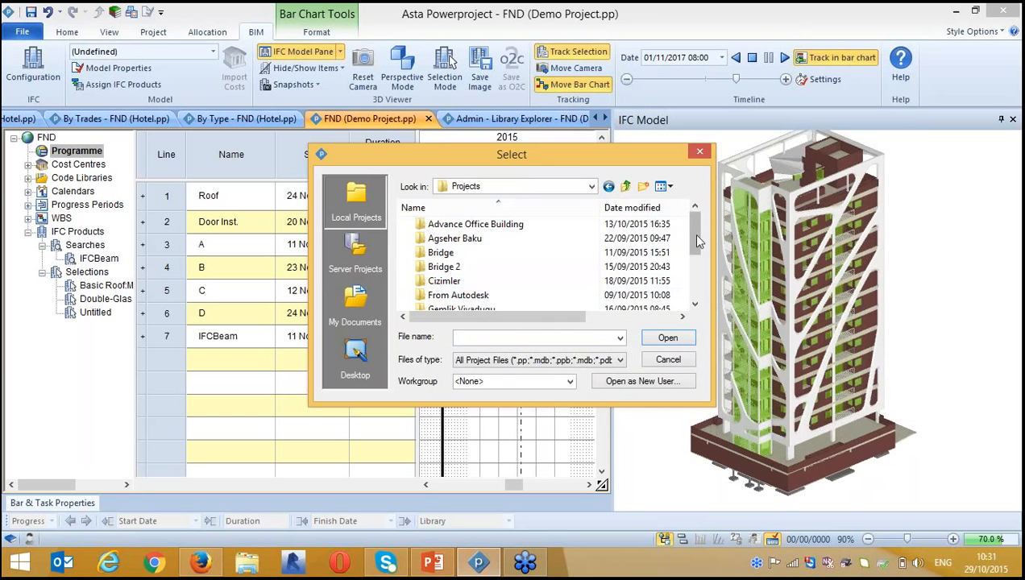
pyautogui.moveTo(691, 233); pyautogui.dragTo(698, 274)
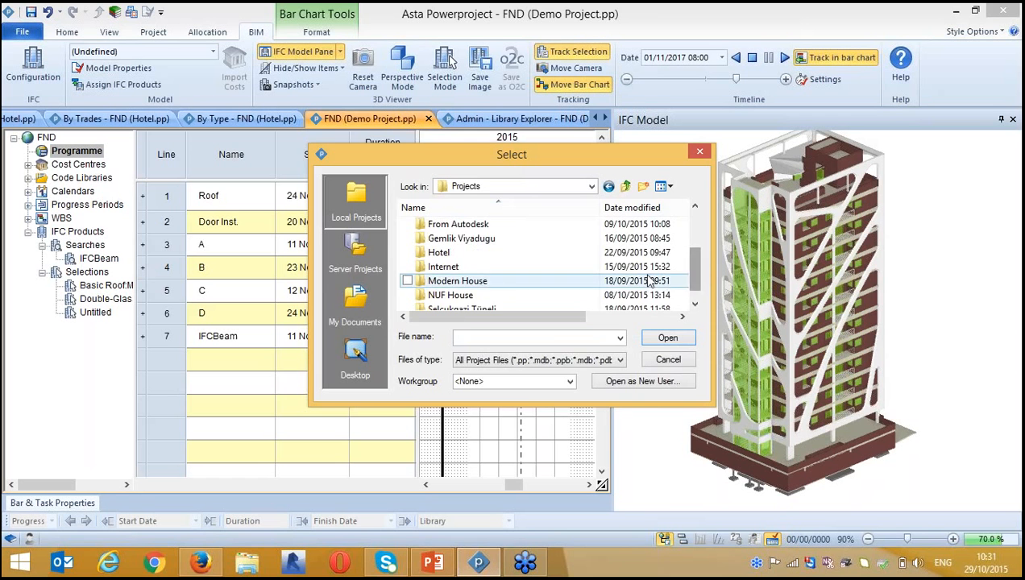
pyautogui.doubleClick(461, 294)
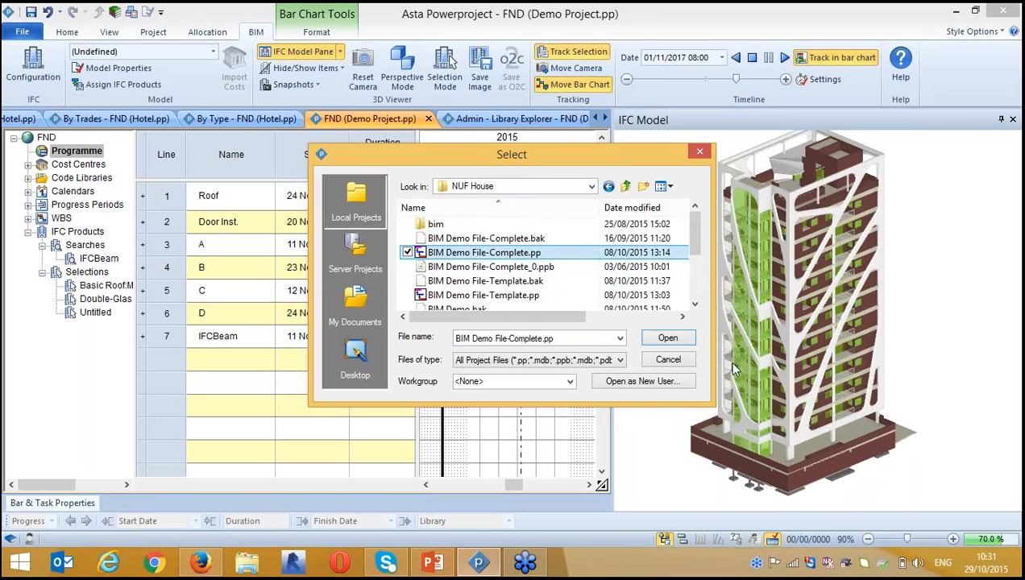
pyautogui.click(667, 338)
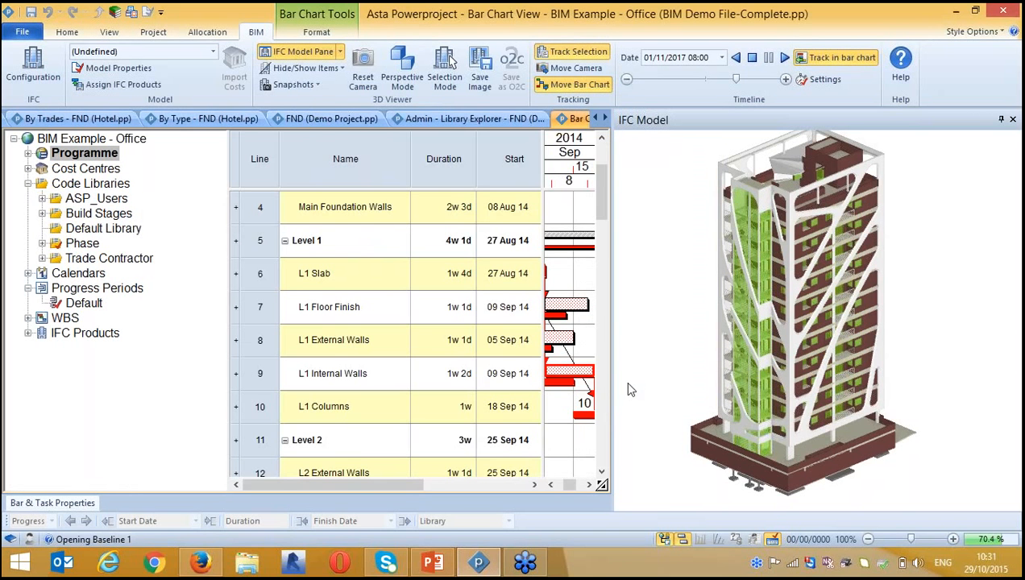
# - Make NUF Master Demo File the active IFC model and widen the bar chart area to show the Groundworks bars in July and August 2014
pyautogui.click(153, 54)
pyautogui.click(145, 69)
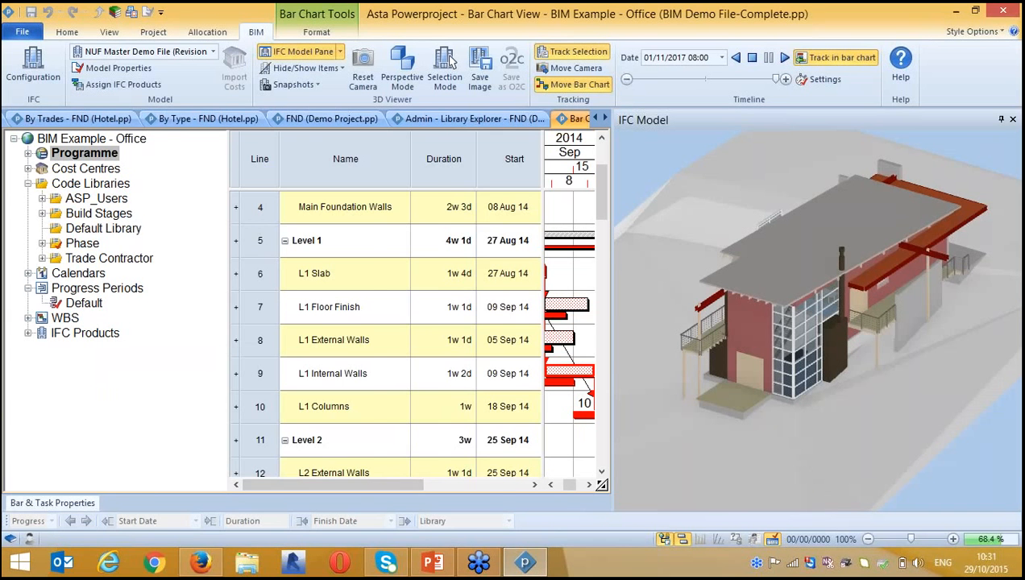
pyautogui.moveTo(228, 161); pyautogui.dragTo(155, 164)
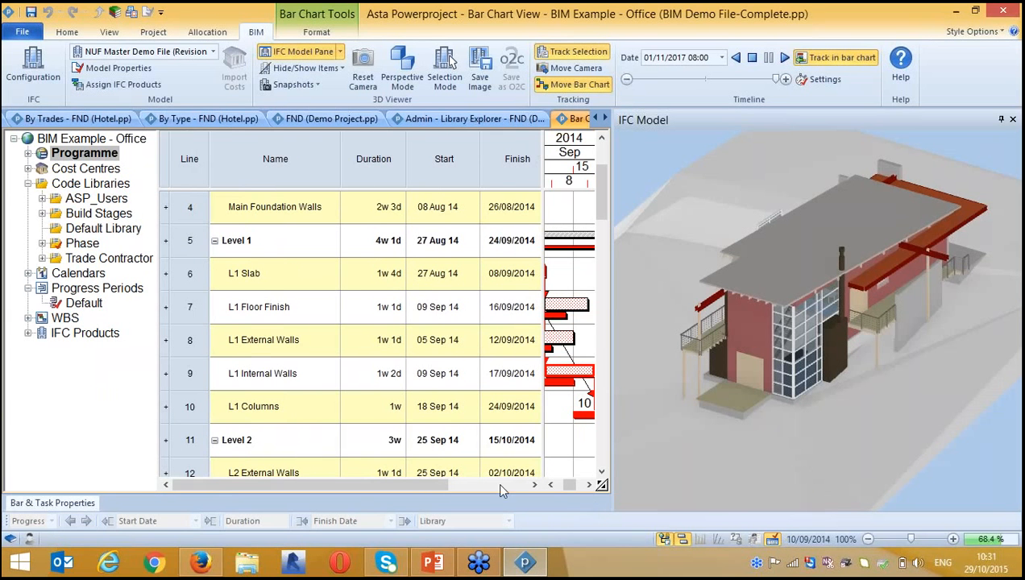
pyautogui.moveTo(542, 165); pyautogui.dragTo(382, 165)
pyautogui.scroll(1, 595, 186)
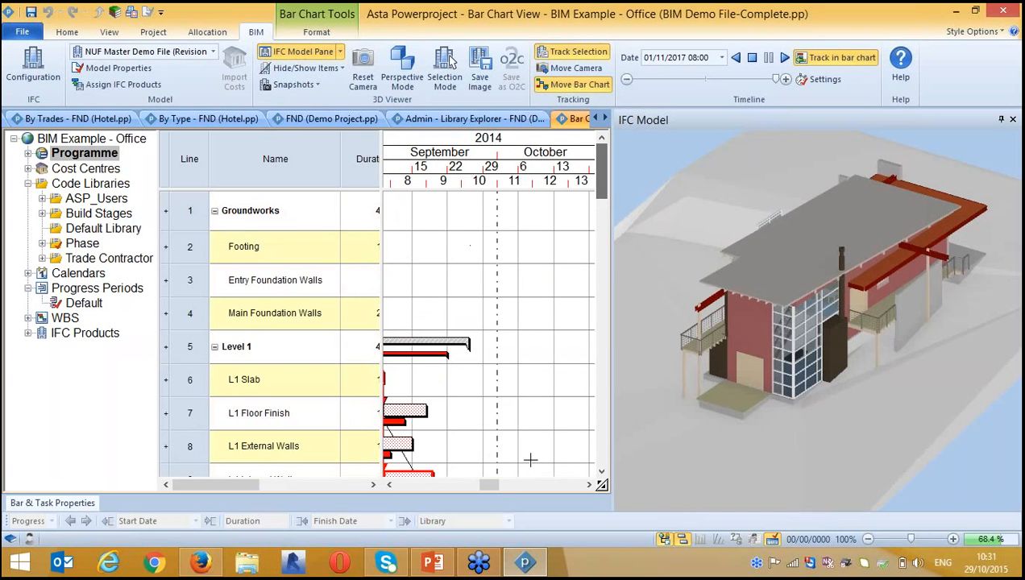
pyautogui.moveTo(494, 485); pyautogui.dragTo(475, 486)
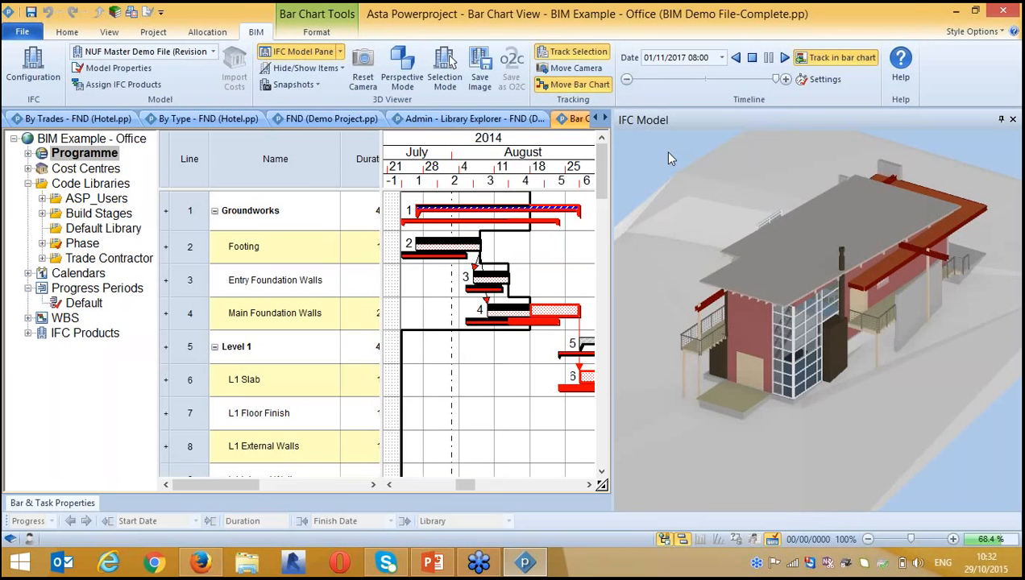
# - Base the timeline simulation on live project dates, highlighting baseline differences, then play it and pause at 14/08/2014
pyautogui.click(816, 78)
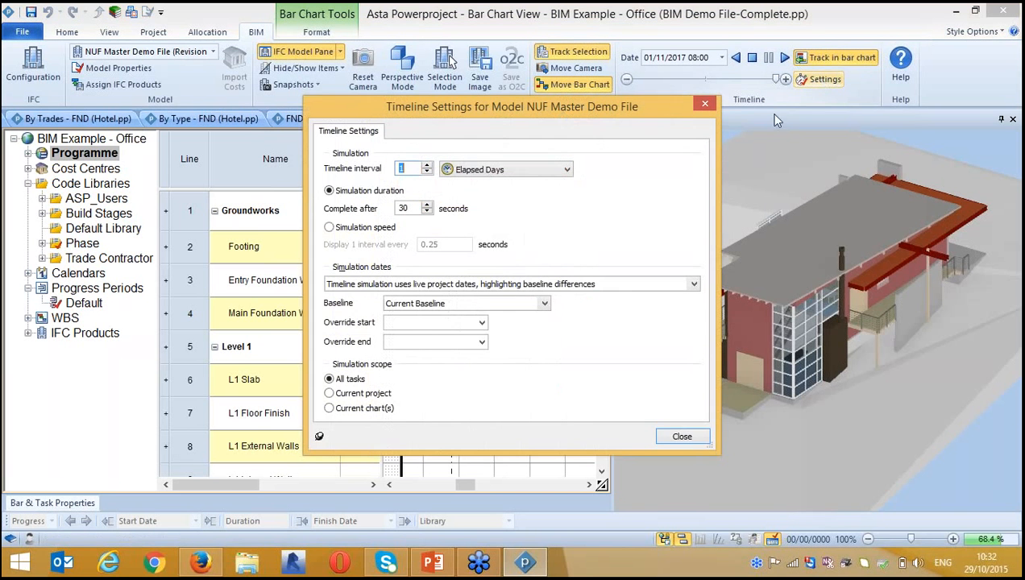
pyautogui.click(553, 284)
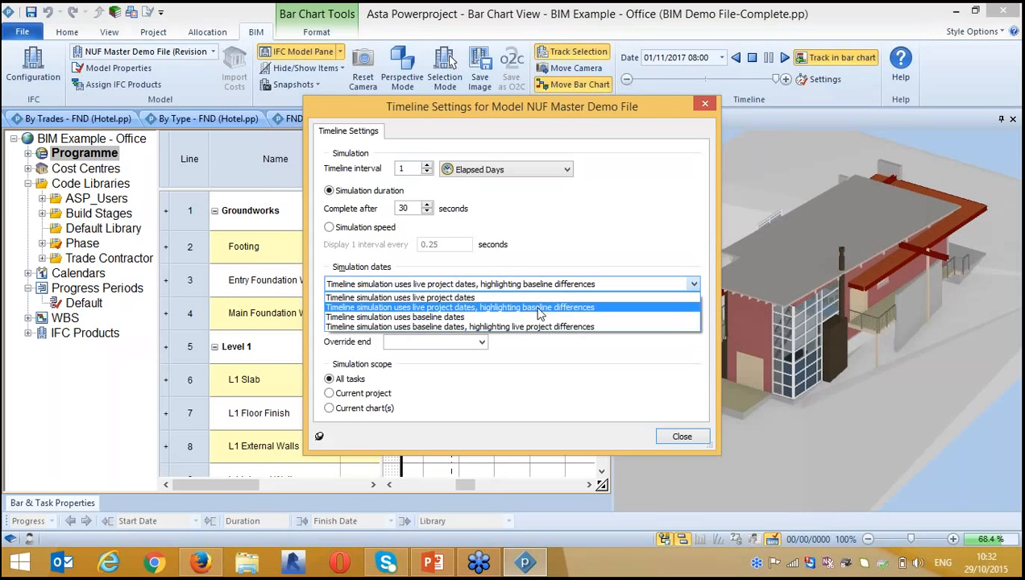
pyautogui.click(580, 307)
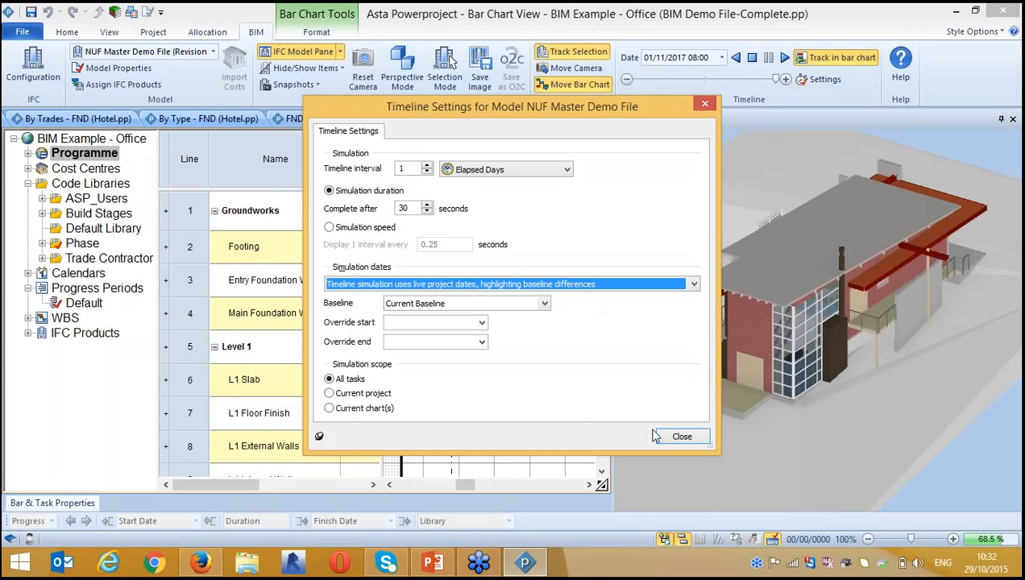
pyautogui.click(681, 436)
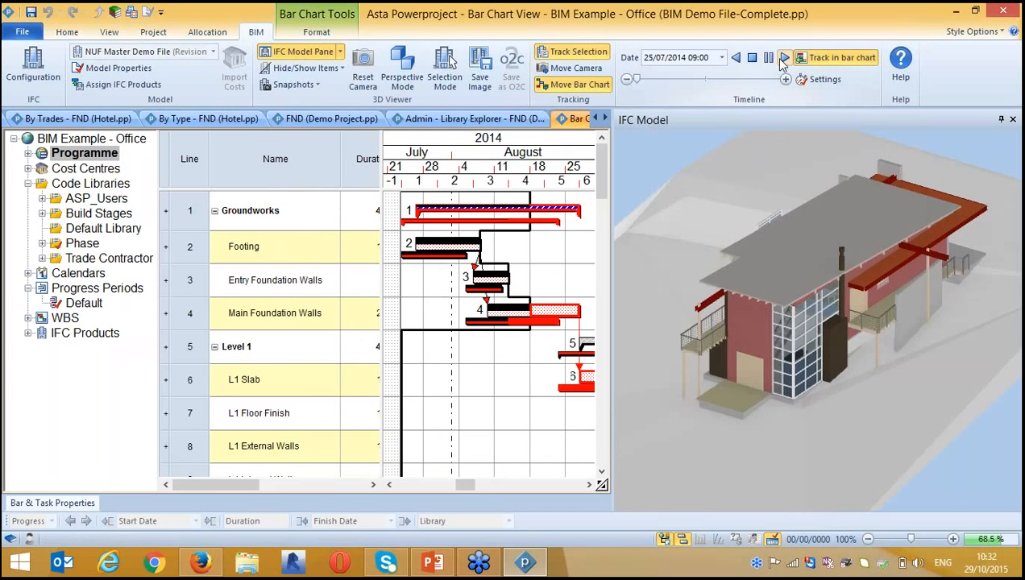
pyautogui.click(774, 58)
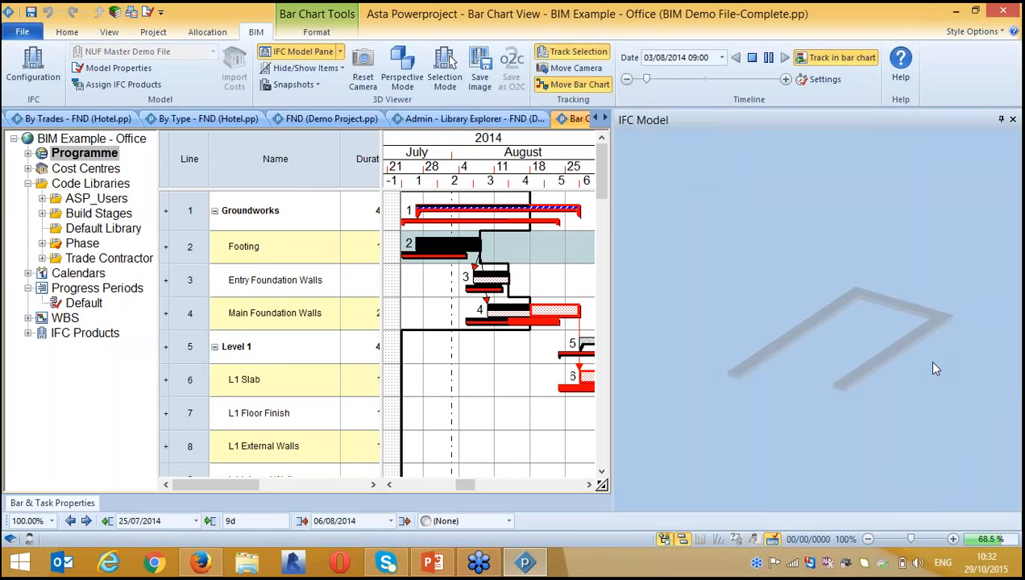
pyautogui.click(768, 58)
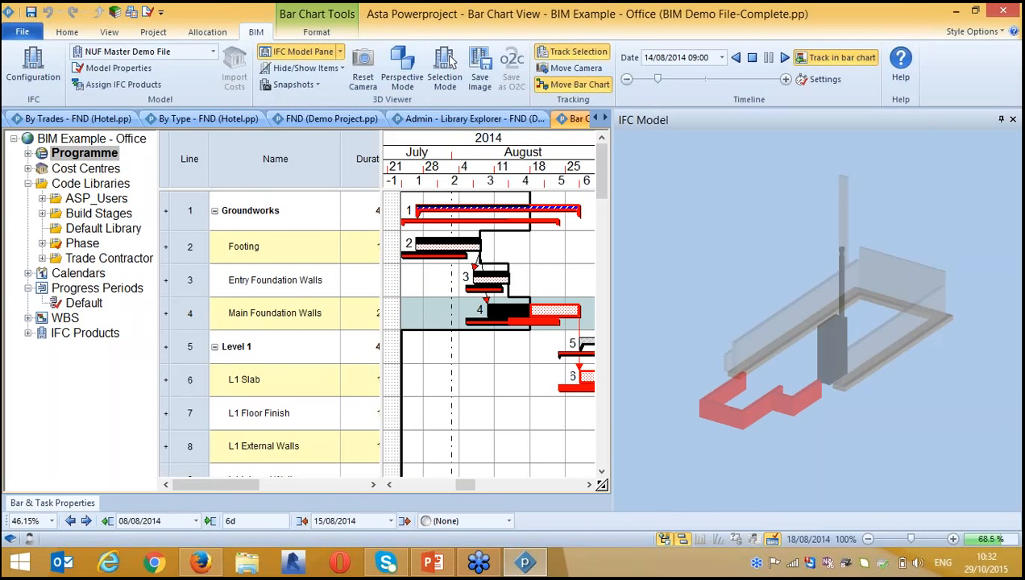
# - Review the file formats offered for saving the model view as an image, and leave without saving
pyautogui.click(479, 68)
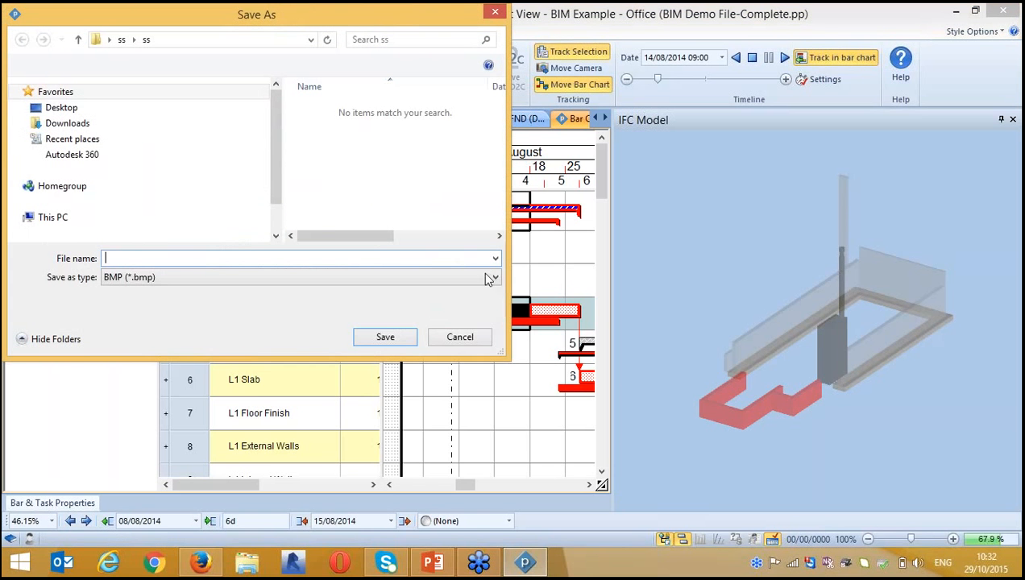
pyautogui.click(495, 278)
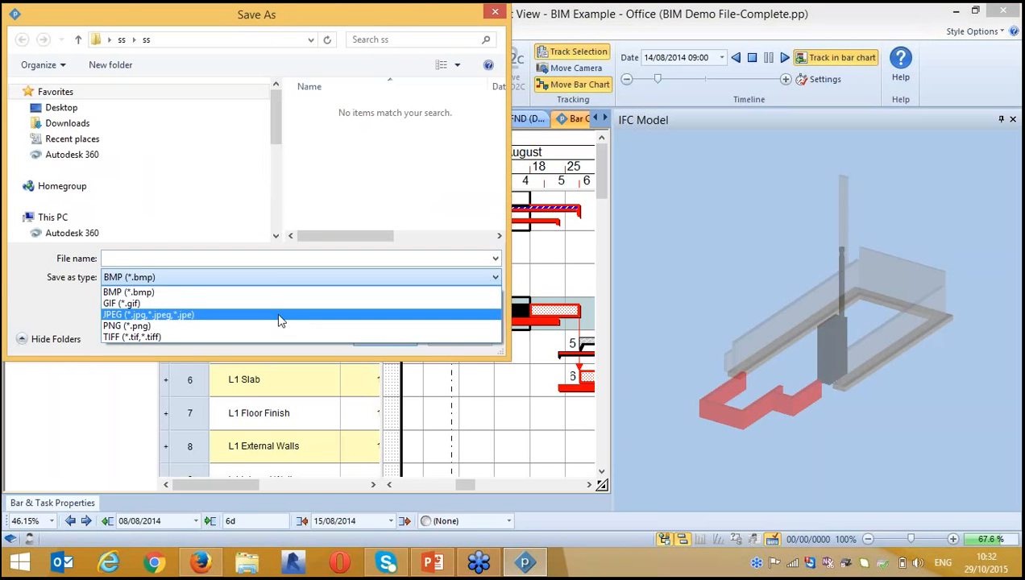
pyautogui.click(422, 7)
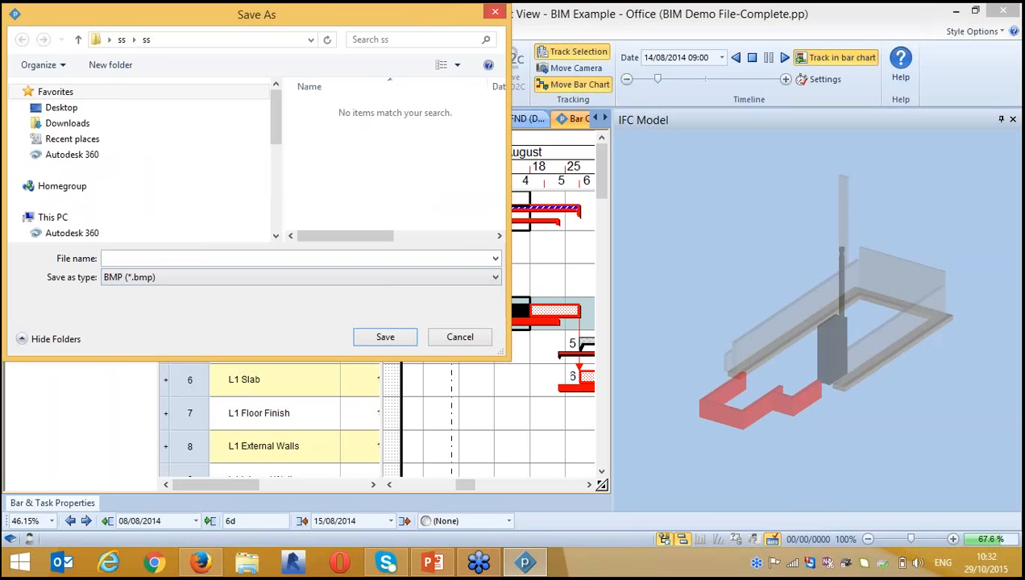
pyautogui.click(497, 14)
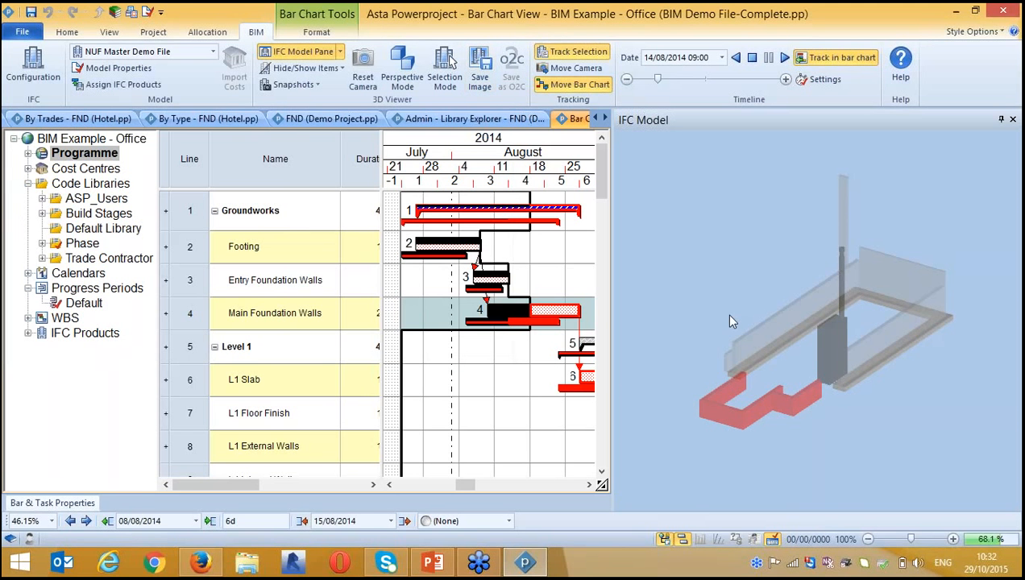